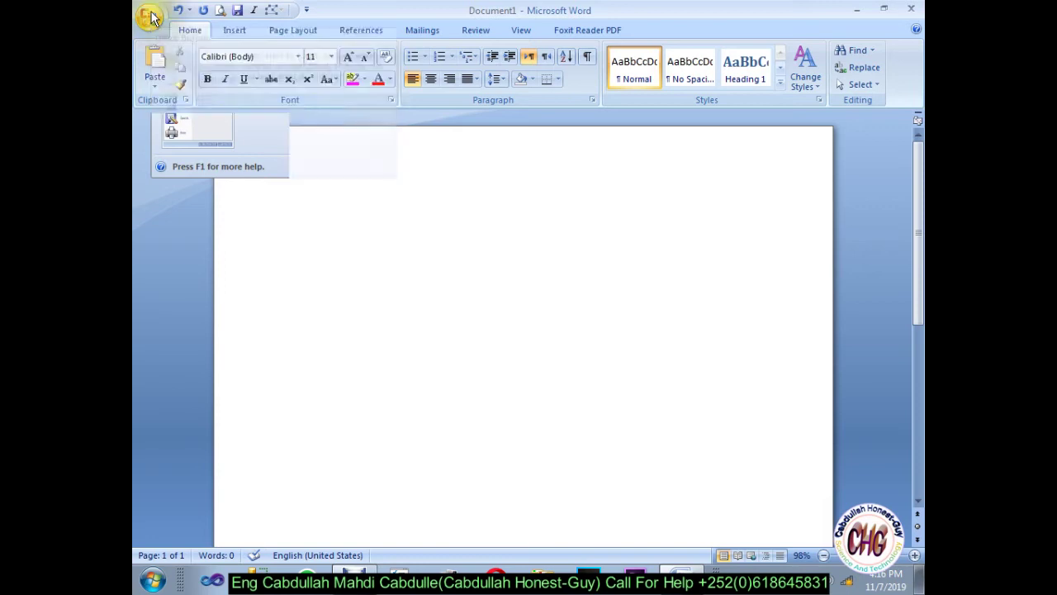
Step: Open Word Options with Alt+T, O and show the Proofing page
left_click(323, 355)
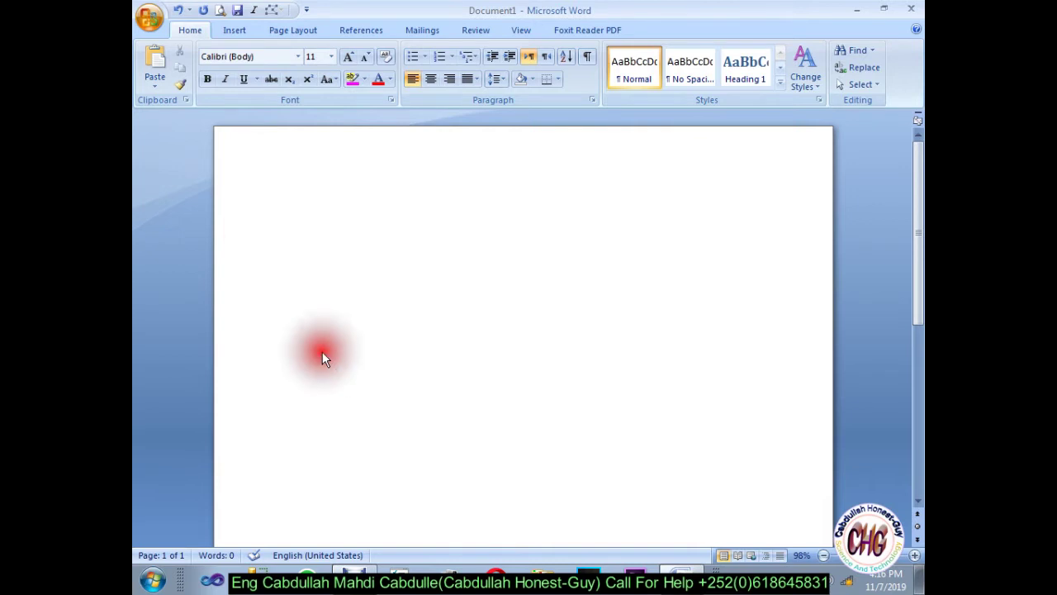
key("alt+t")
key("o")
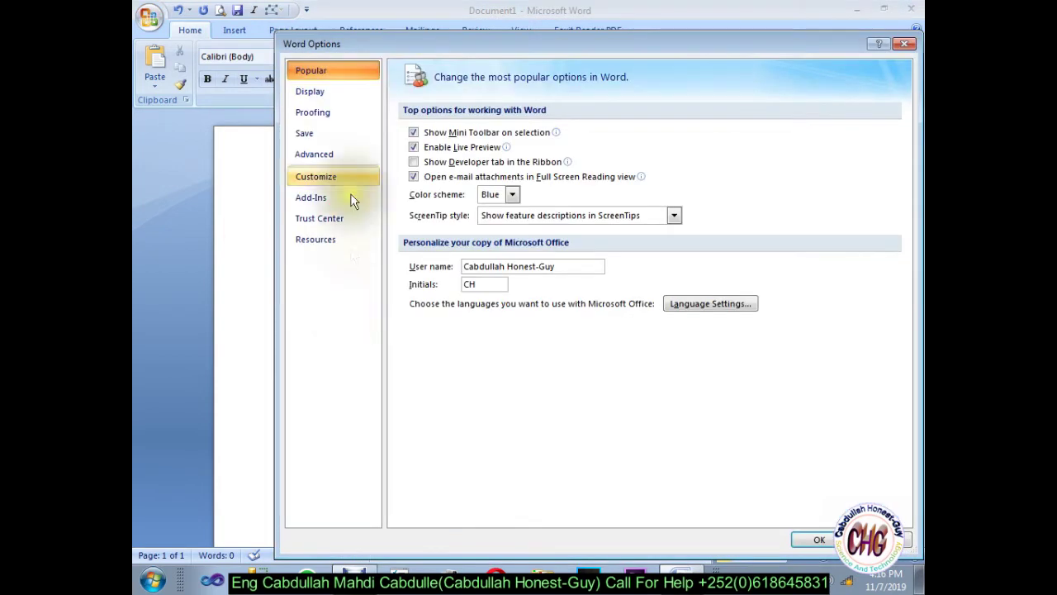
left_click(343, 122)
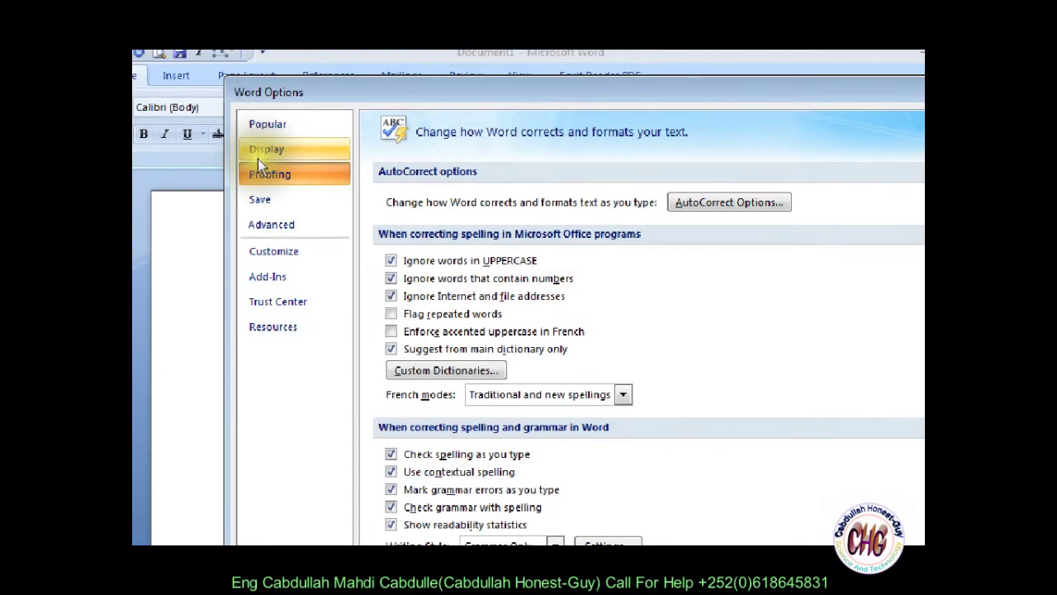
left_click(306, 113)
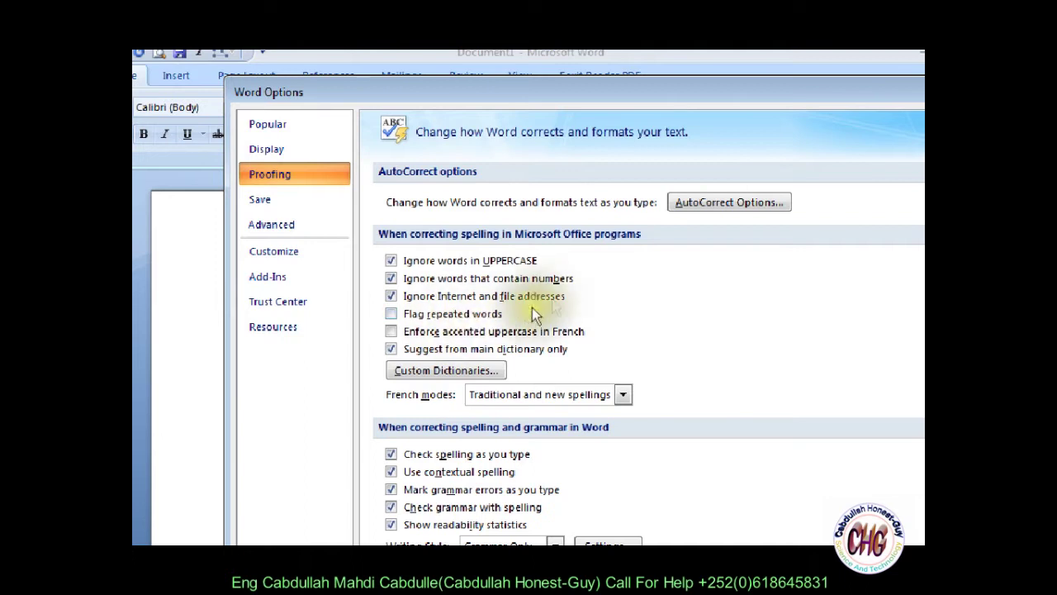
Step: In AutoCorrect, enter =boy() to be replaced with 'waxad ku soo dhawaadaa xarunta bixinta casharada ee al-imrra'
left_click(706, 197)
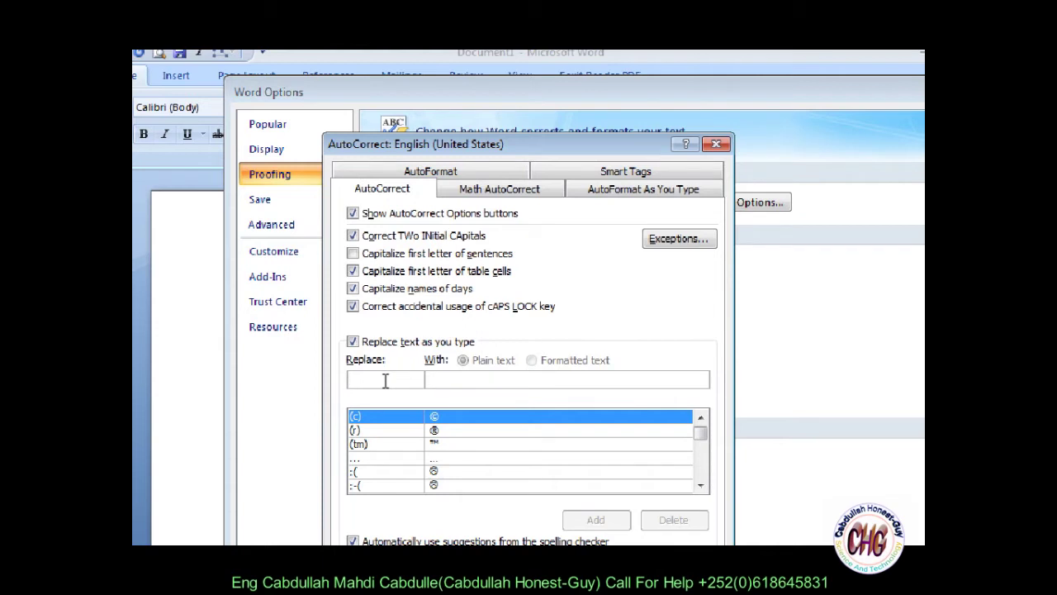
type("=")
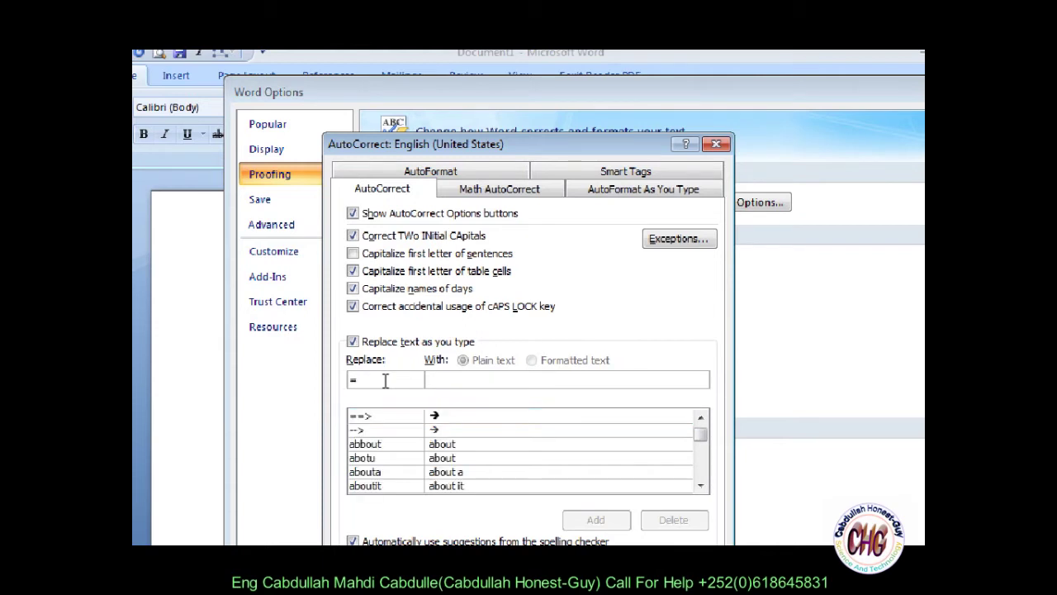
type("boy()")
left_click(435, 379)
type("wal")
type("c")
key("BackSpace")
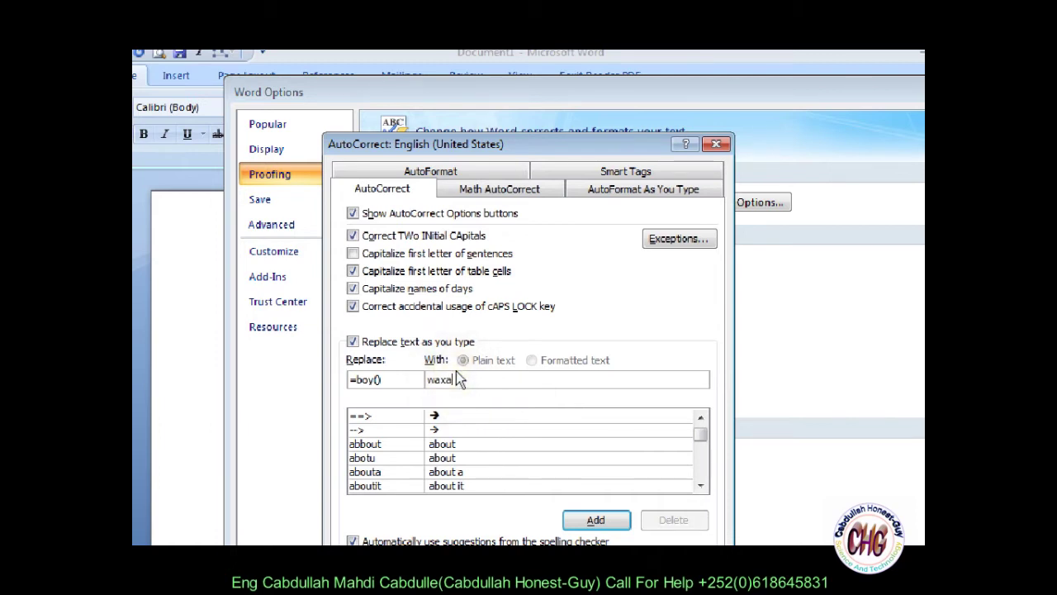
type("ad u soo dhawaaw")
key("BackSpace")
type("daa xarunta bix")
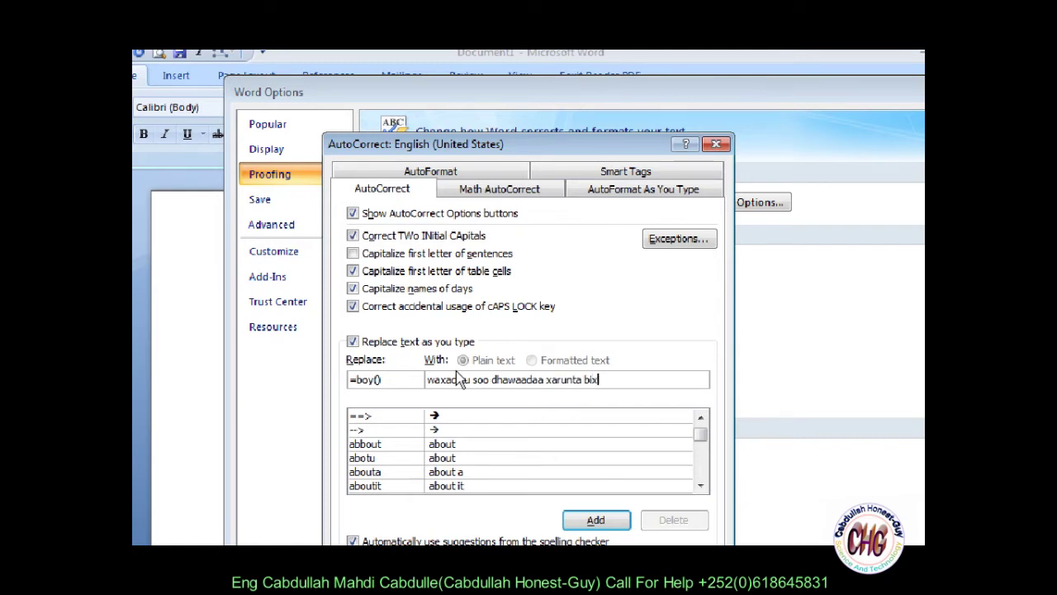
type("inta casharada ee a")
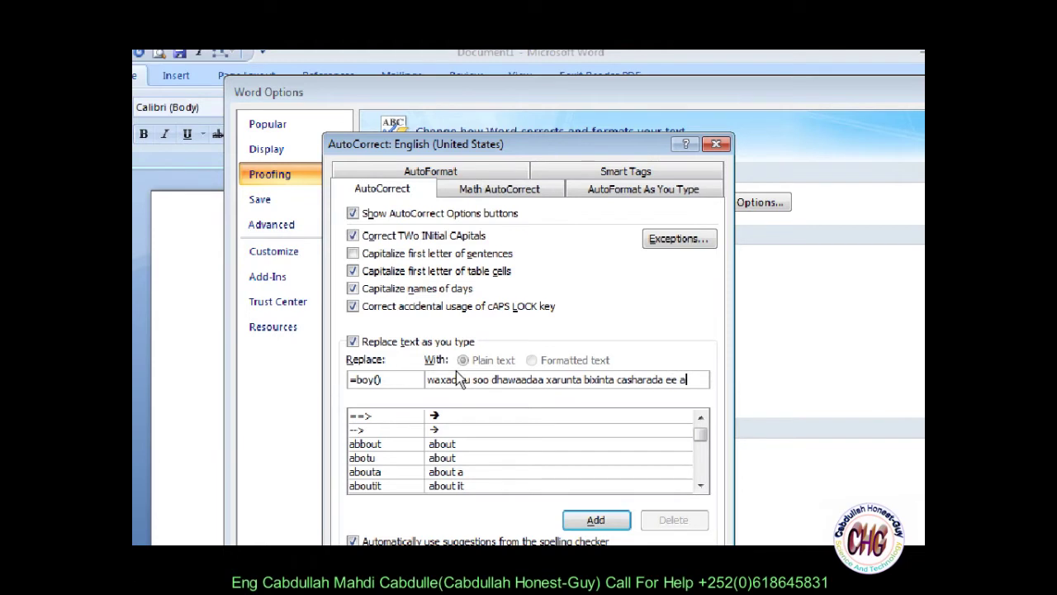
type("l-imra")
key("BackSpace")
type("e")
key("BackSpace")
type("a")
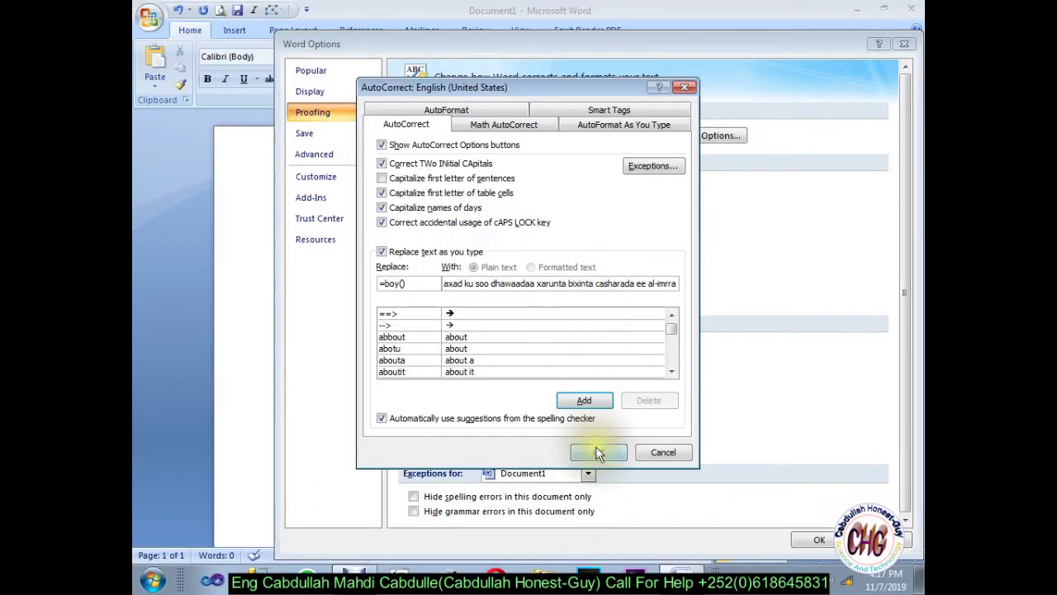
Step: Add the =boy() entry, close AutoCorrect and Word Options, and return to the blank page
left_click(579, 399)
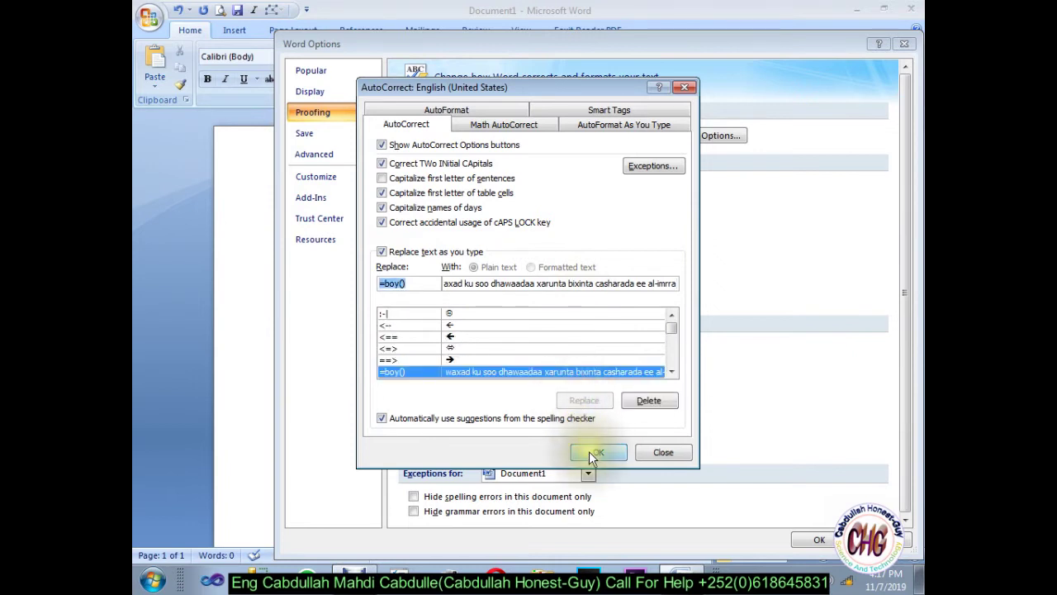
left_click(589, 452)
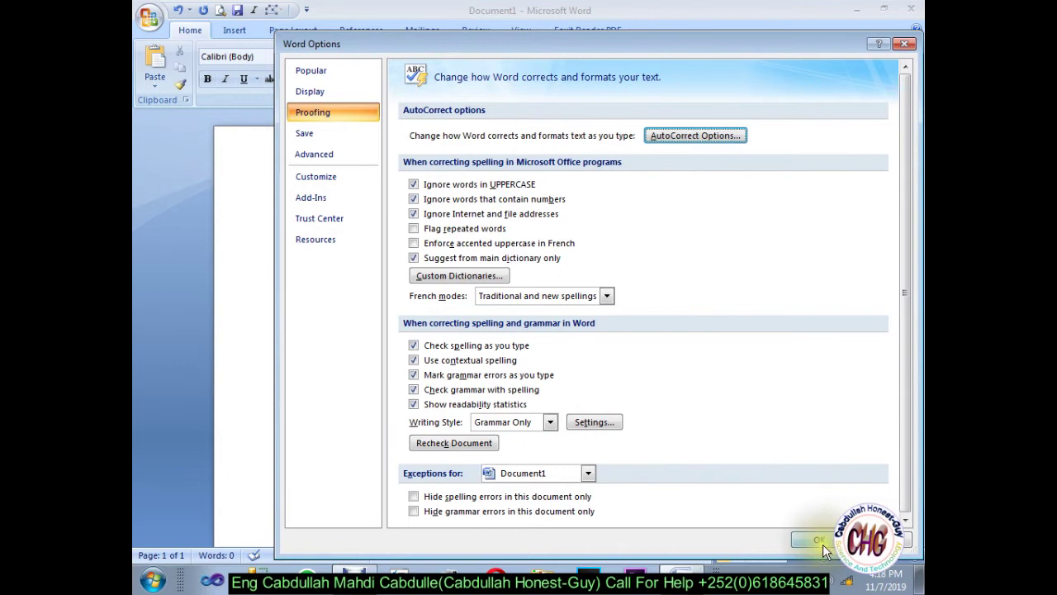
left_click(818, 539)
left_click(590, 307)
Step: Type =boy plus a space so it expands into the stored Somali sentence
type("=")
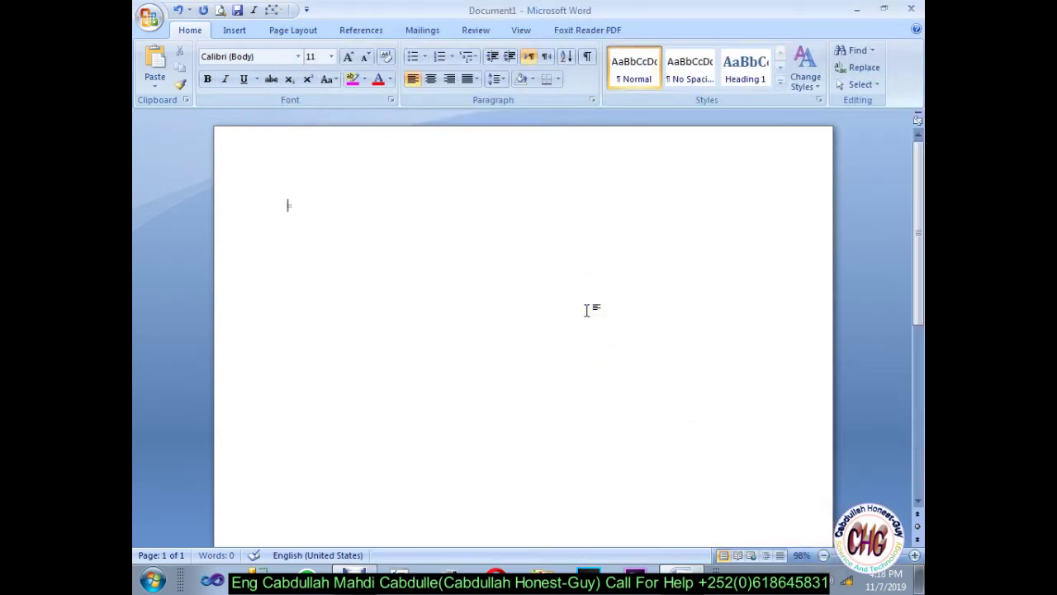
type("boy")
key("space")
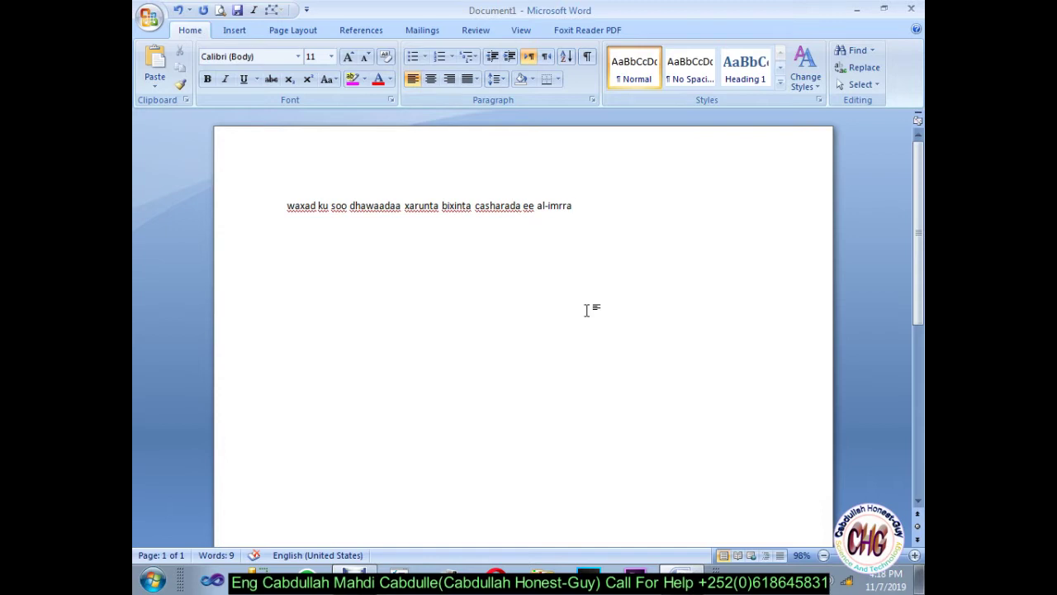
left_click(432, 245)
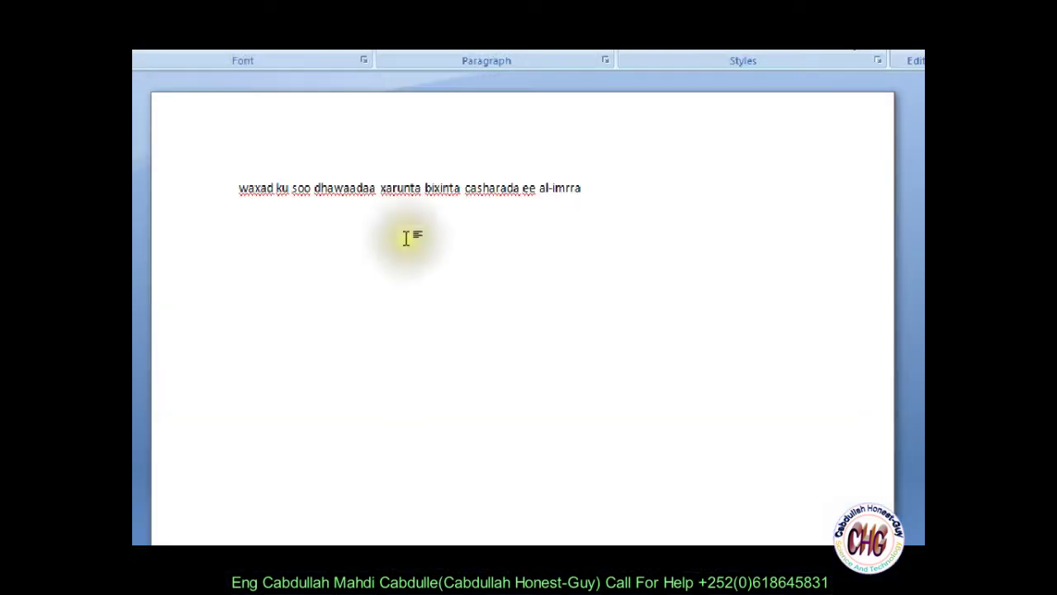
Step: Add an AutoCorrect entry replacing girl with gabar via Word Options > Proofing
left_click(149, 68)
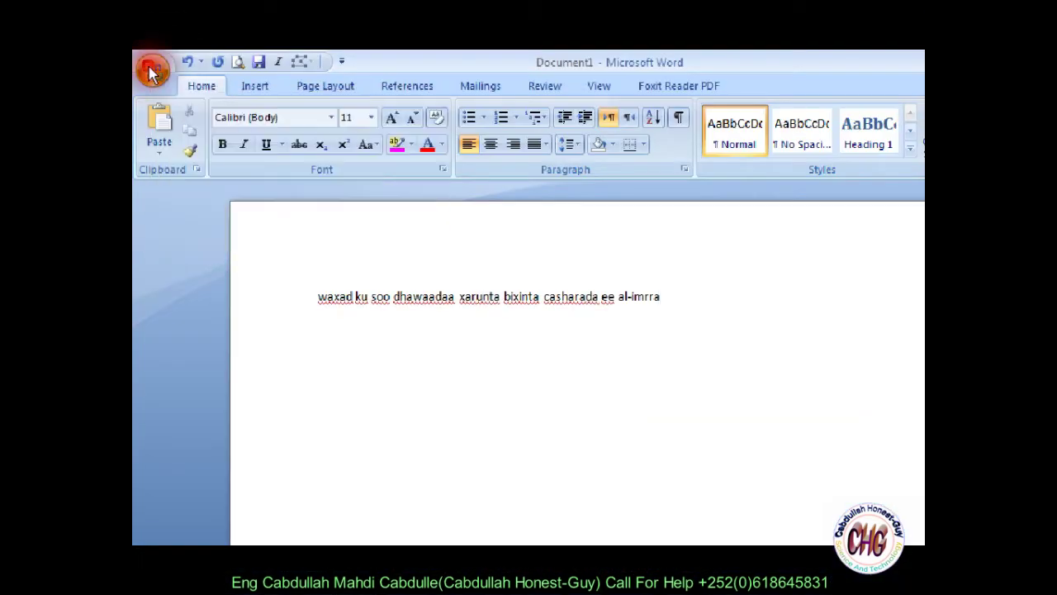
left_click(389, 426)
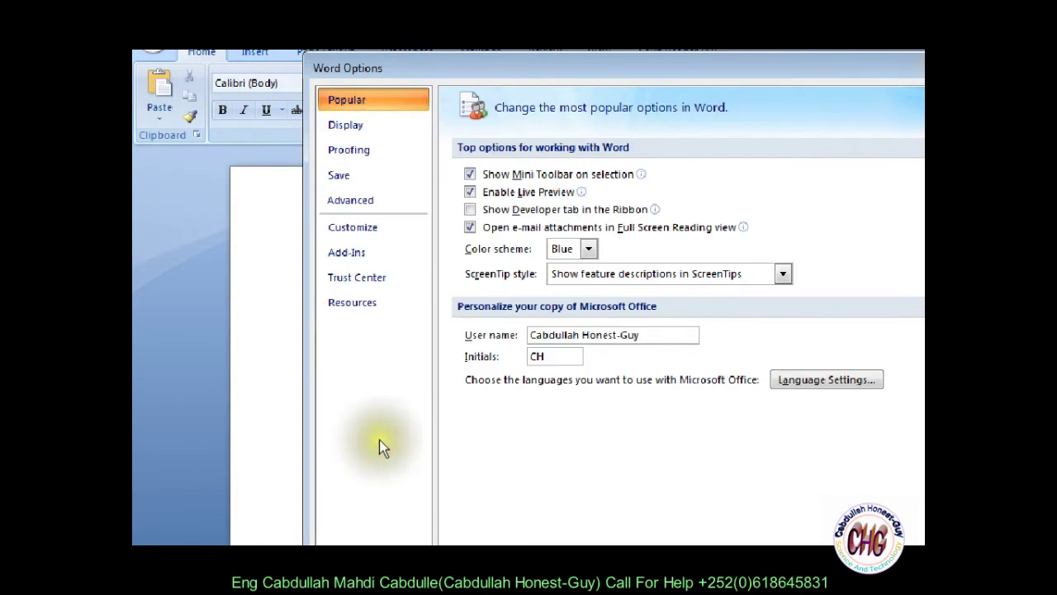
left_click(349, 159)
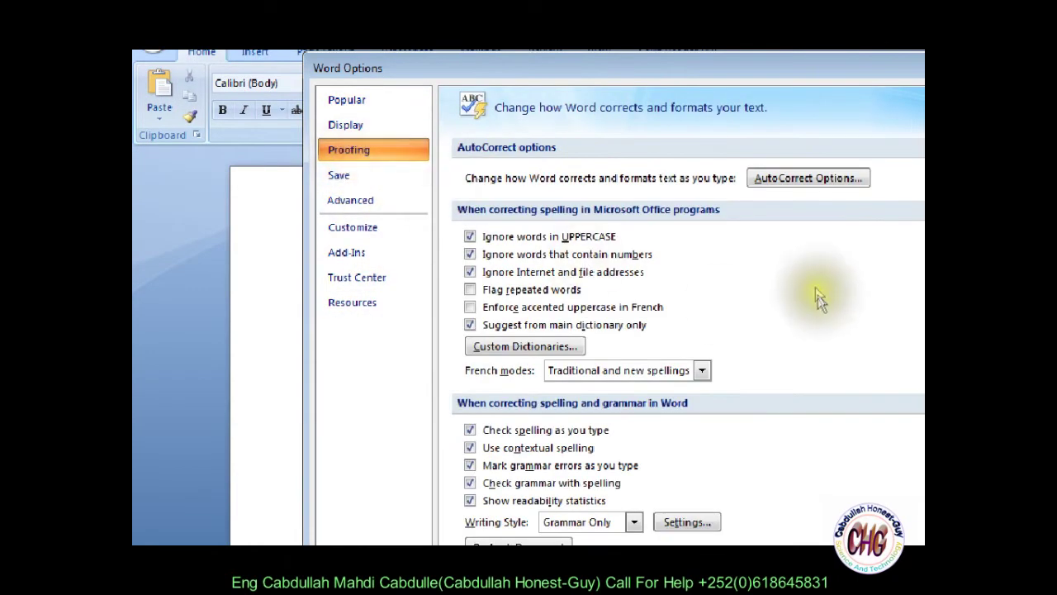
left_click(777, 183)
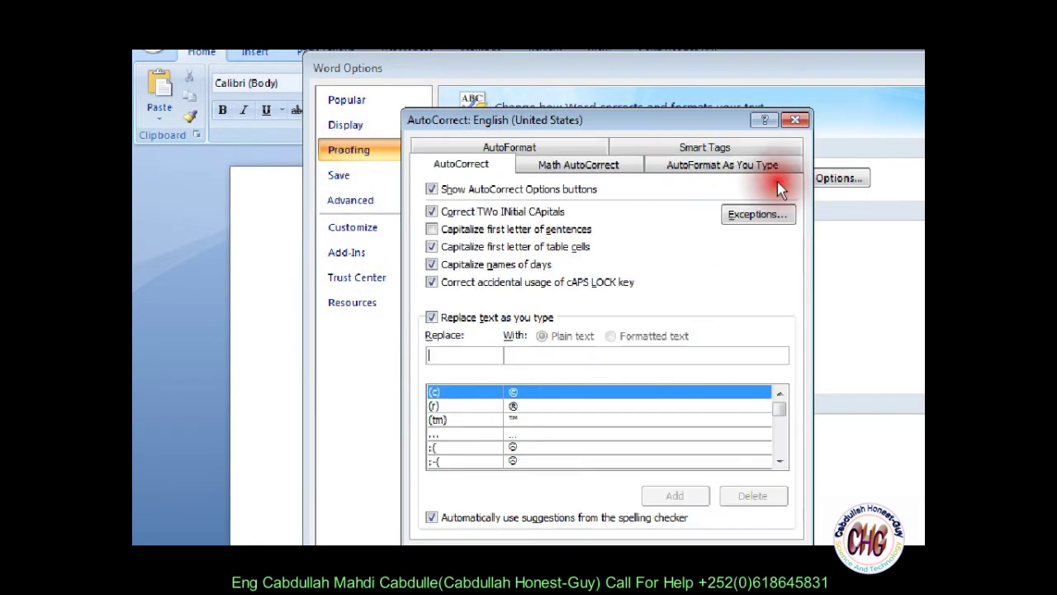
type("girl")
left_click(505, 355)
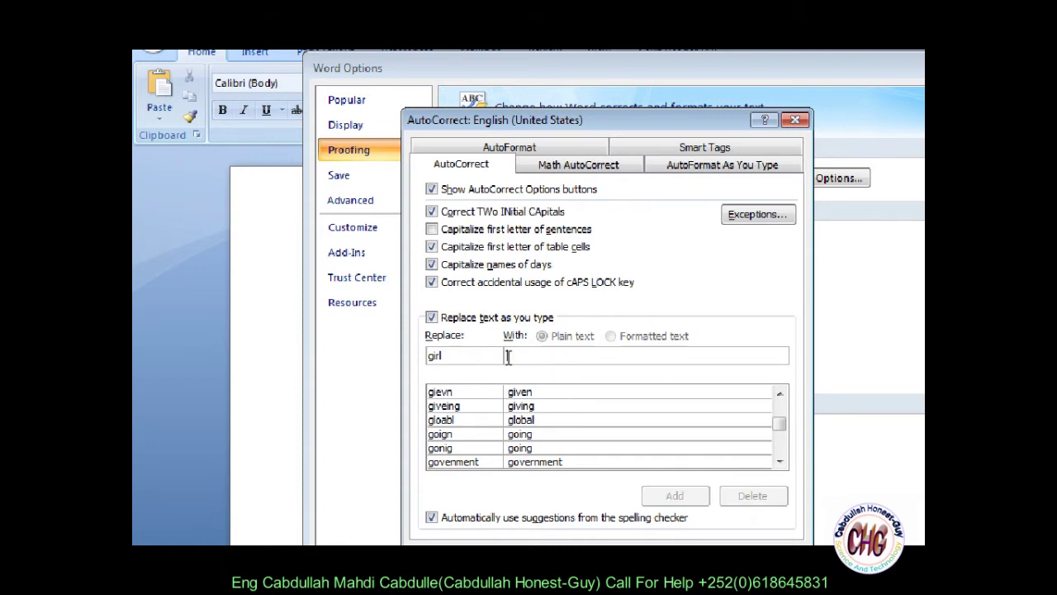
type("gabar")
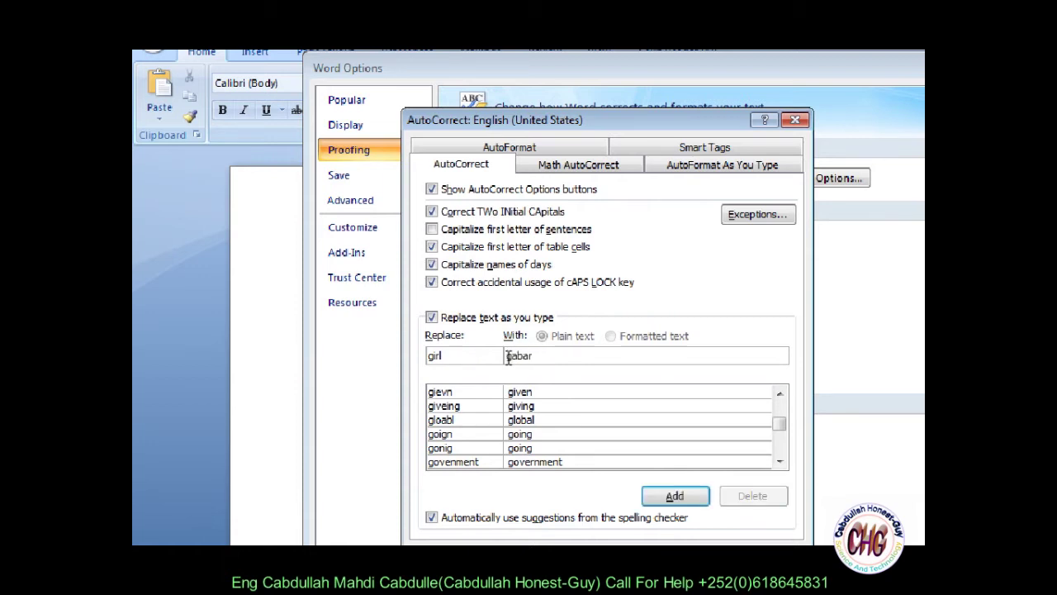
left_click(665, 453)
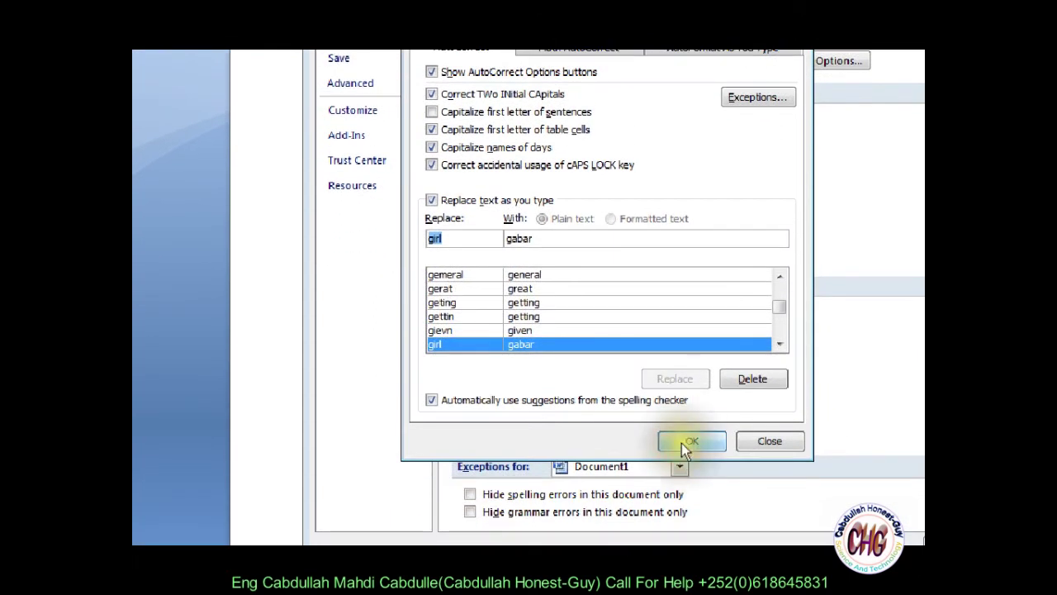
left_click(680, 451)
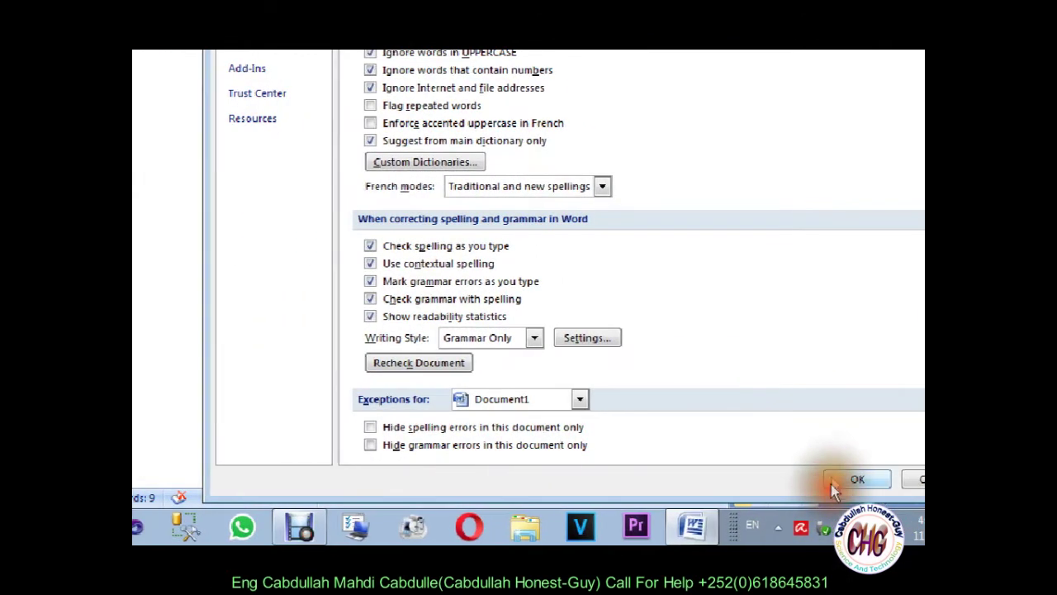
left_click(832, 480)
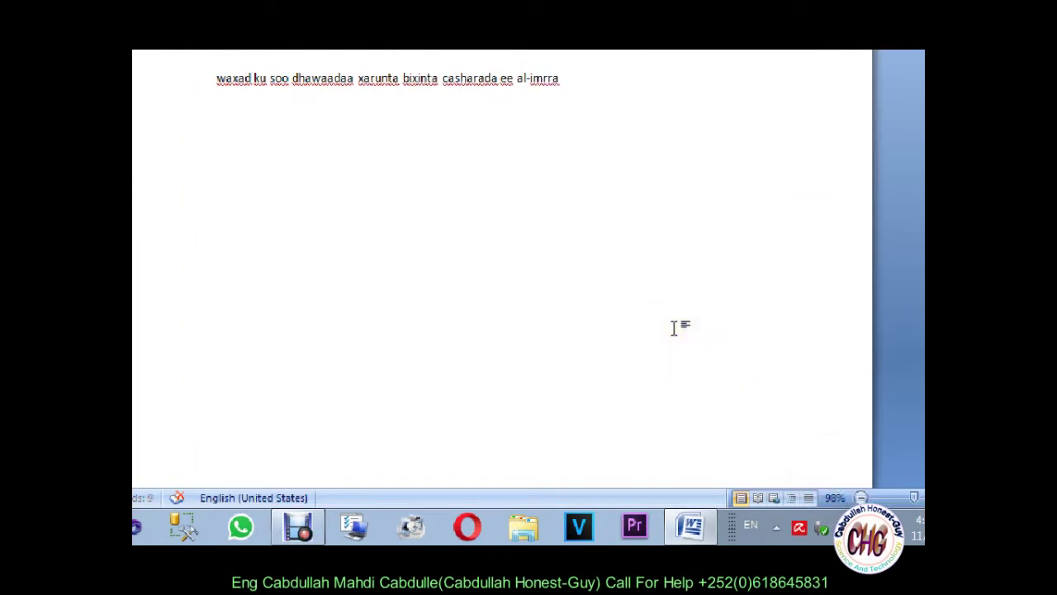
Step: Type gabar on the line below the sentence and start a new empty line
type("gi")
key("BackSpace")
type("abar")
key("Return")
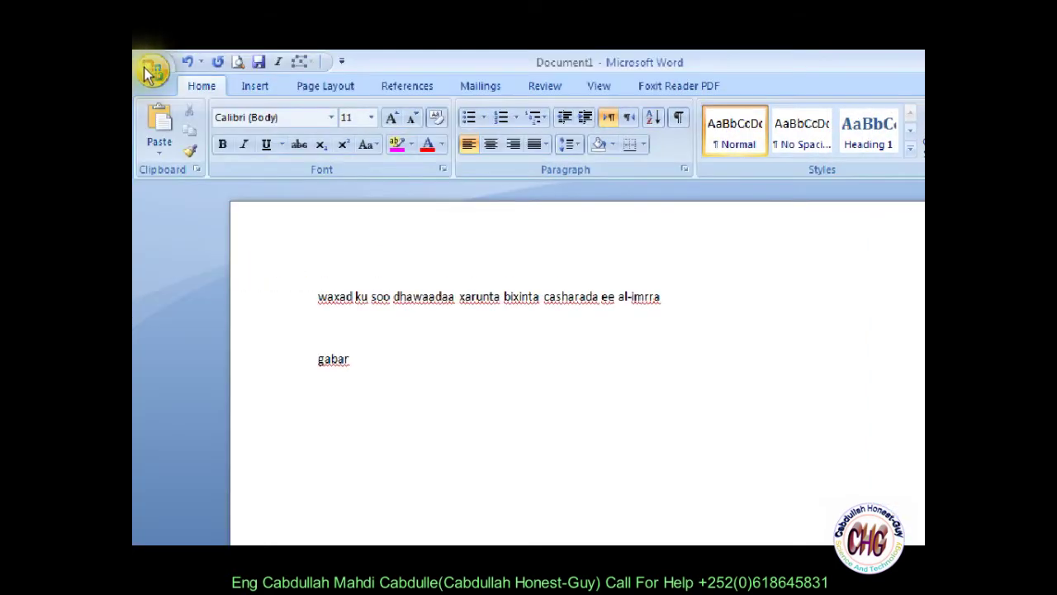
Step: Find and delete the =boy() AutoCorrect entry
left_click(379, 408)
left_click(361, 115)
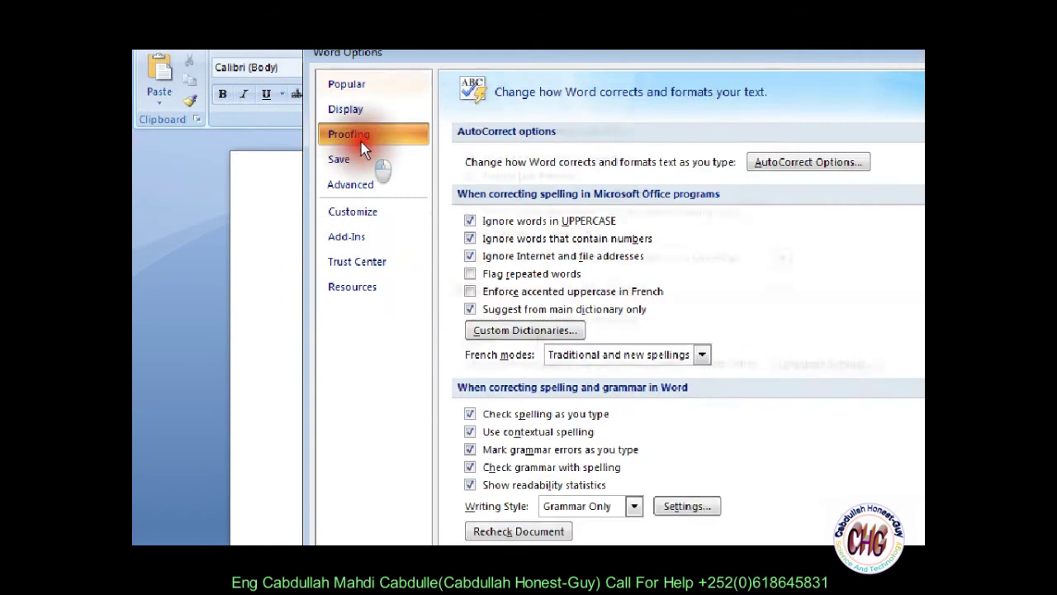
left_click(759, 161)
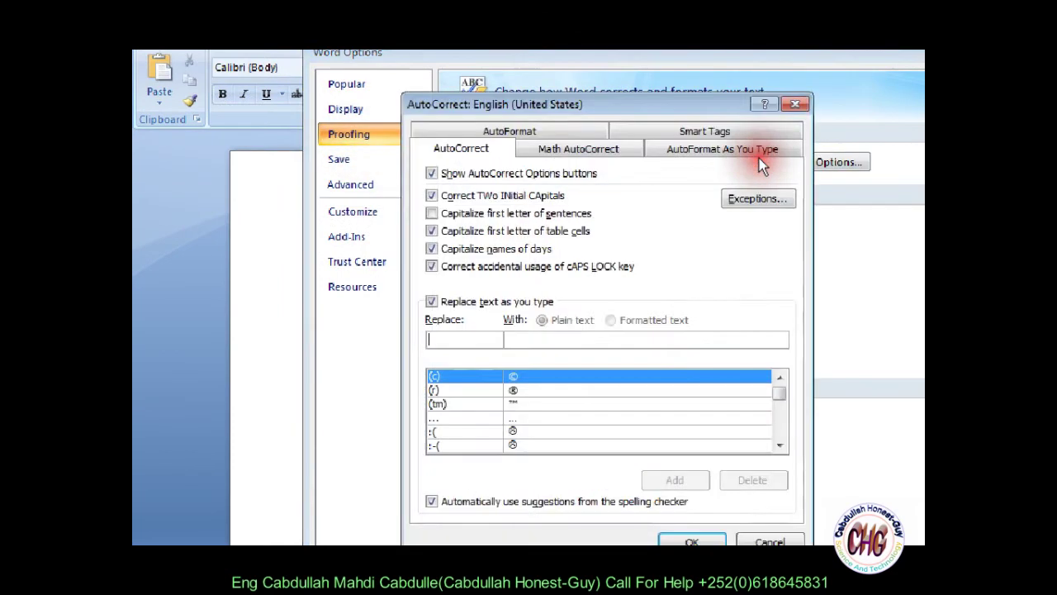
left_click(445, 331)
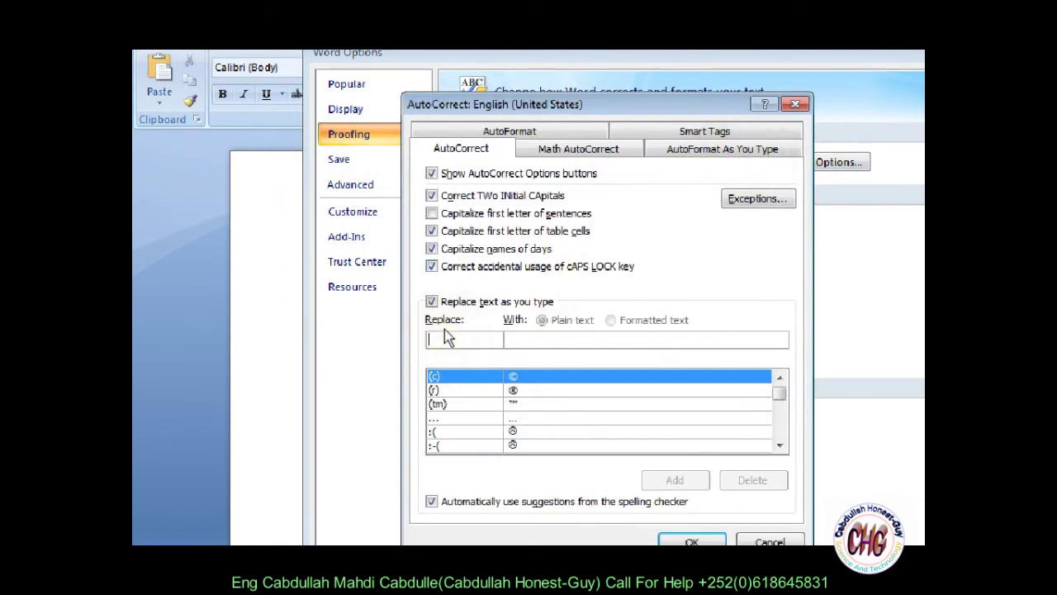
type("=boy")
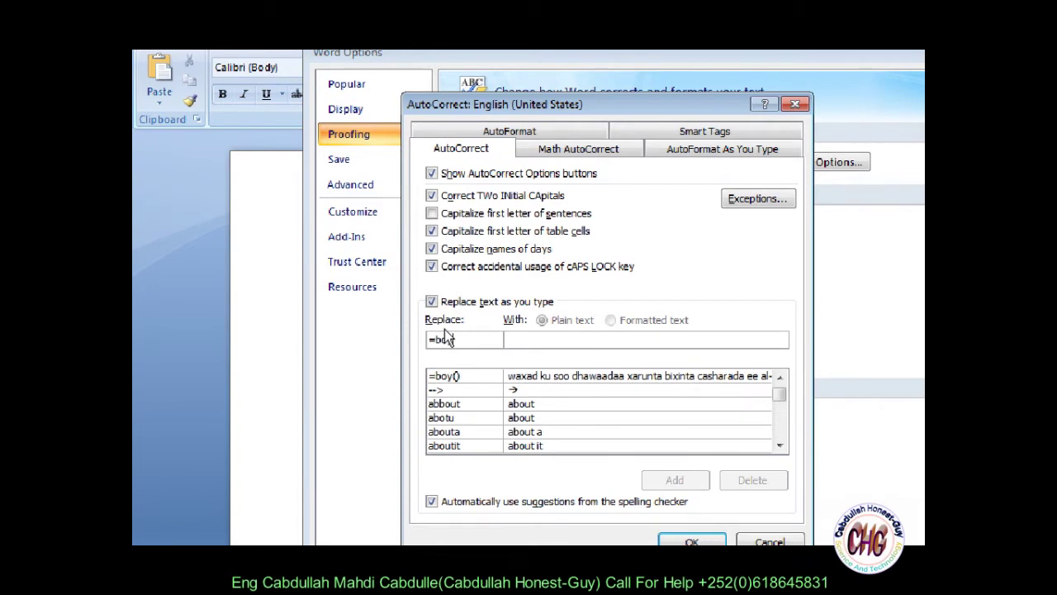
left_click(455, 373)
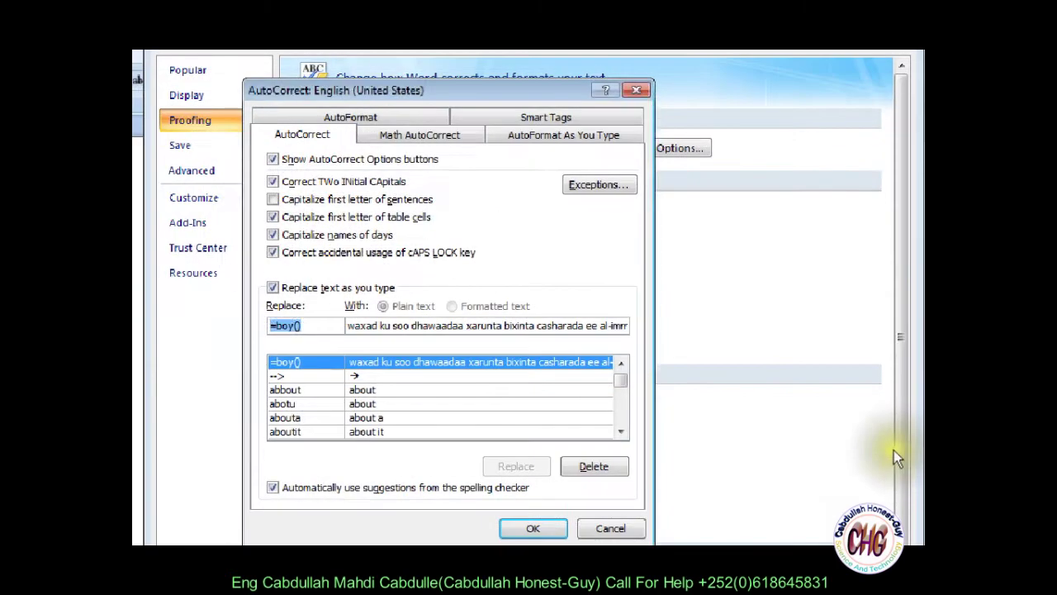
left_click_drag(273, 326, 306, 325)
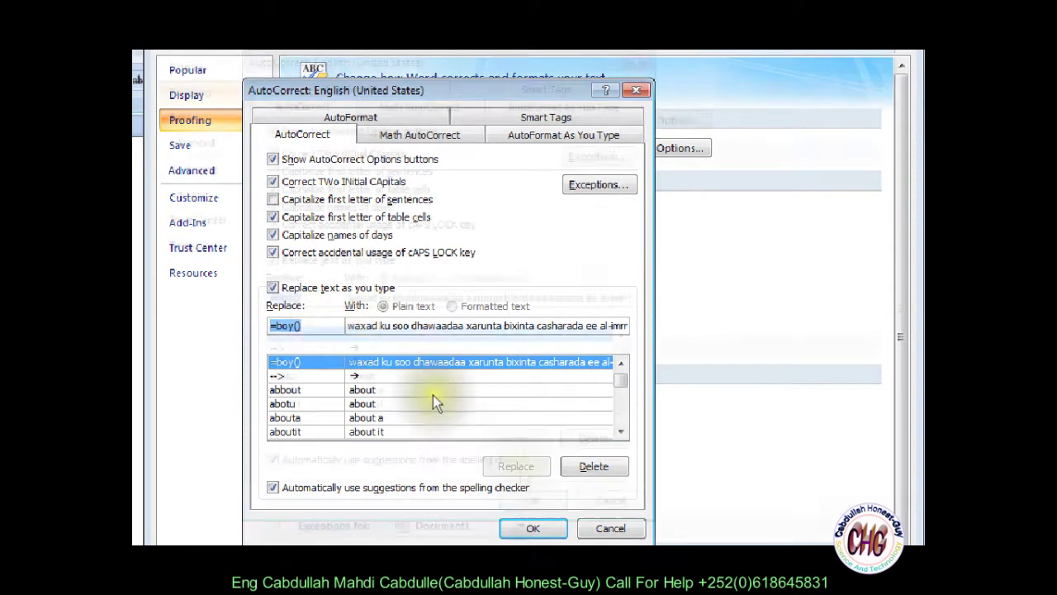
left_click(594, 466)
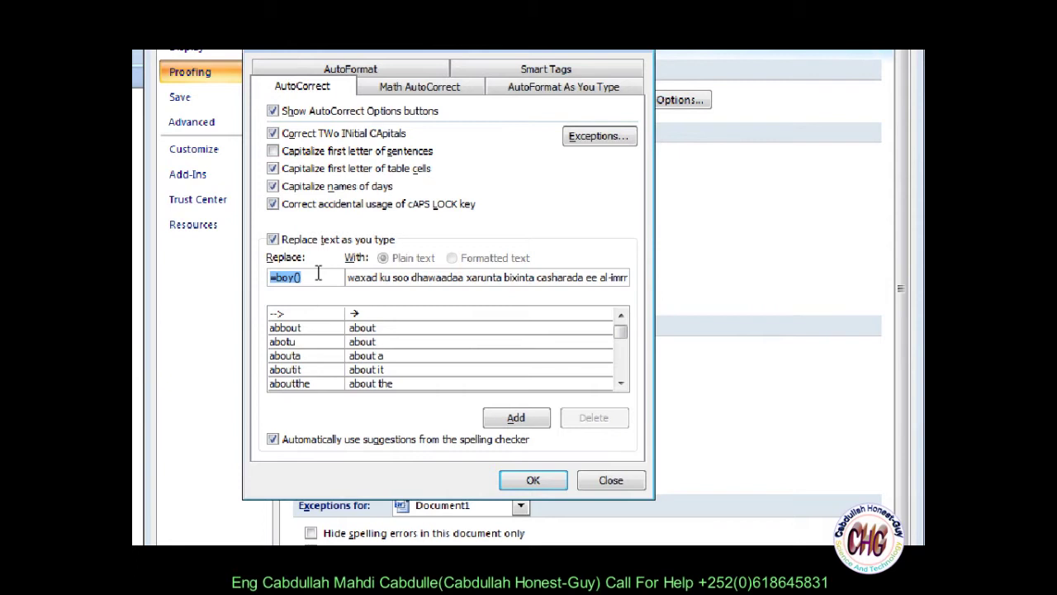
Step: Delete the girl → gabar entry, close both dialogs, and type =boy() in the document
type("girl")
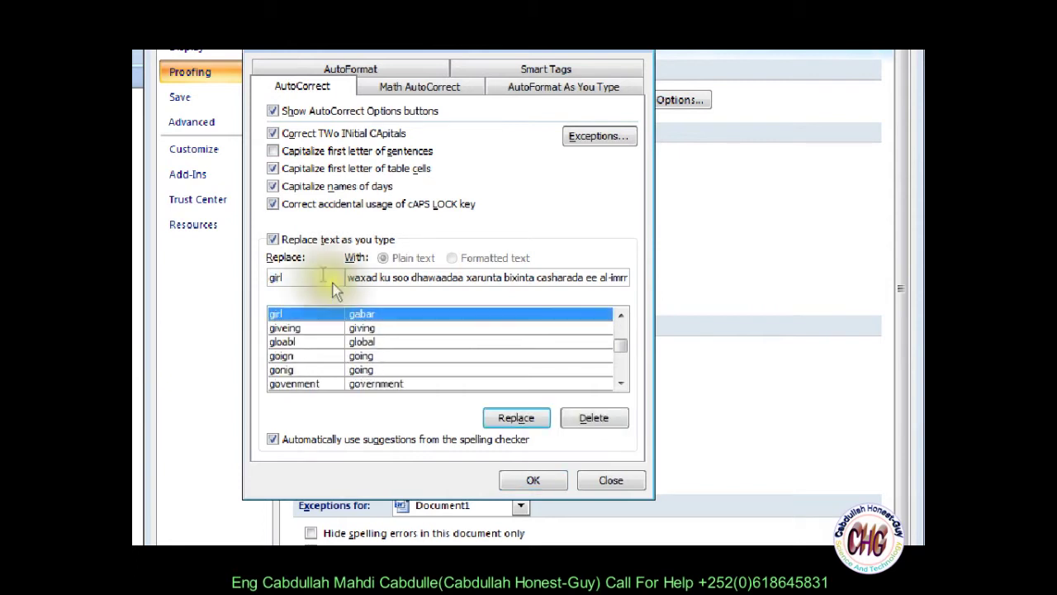
left_click(588, 415)
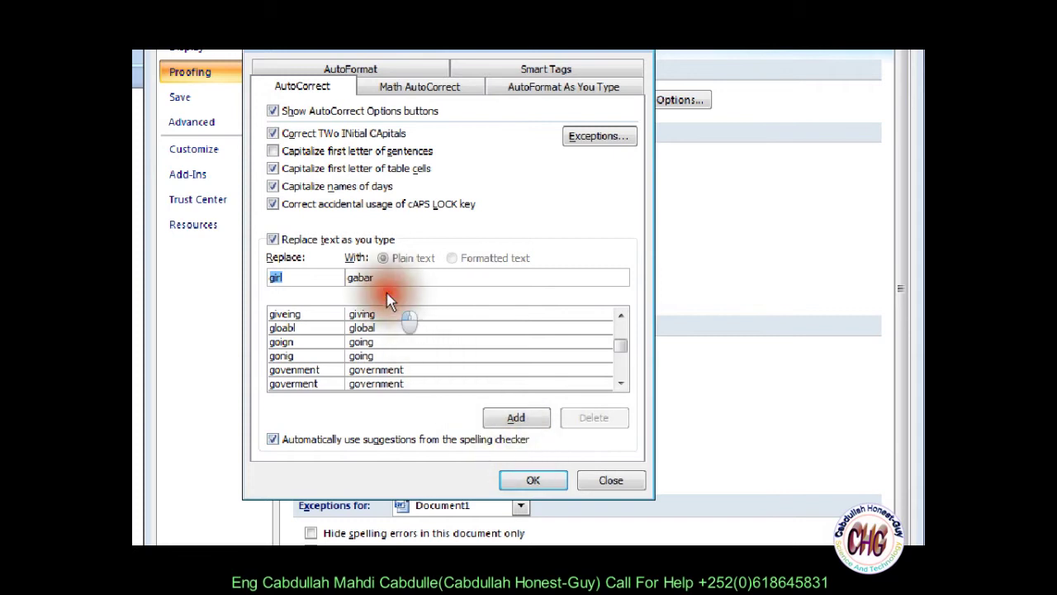
left_click_drag(377, 277, 340, 278)
key("Delete")
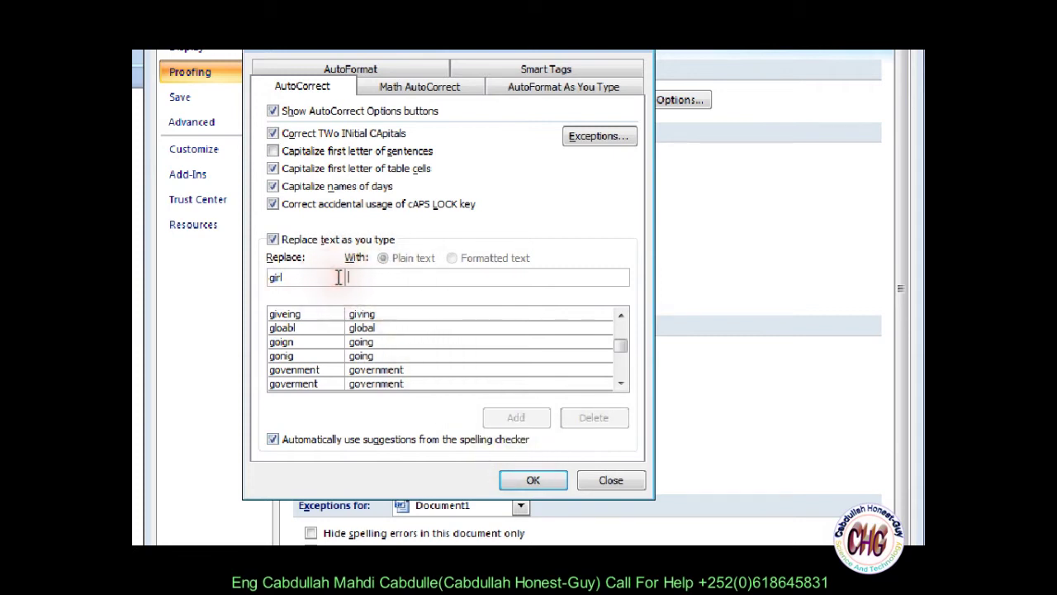
left_click(323, 277)
key("BackSpace")
key("BackSpace")
key("BackSpace")
key("BackSpace")
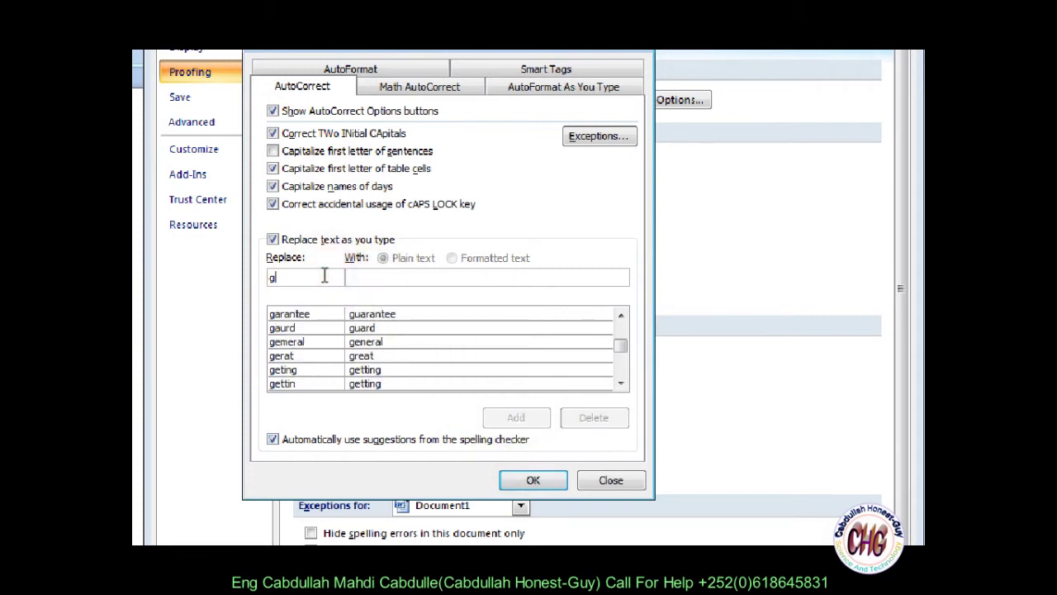
left_click(526, 390)
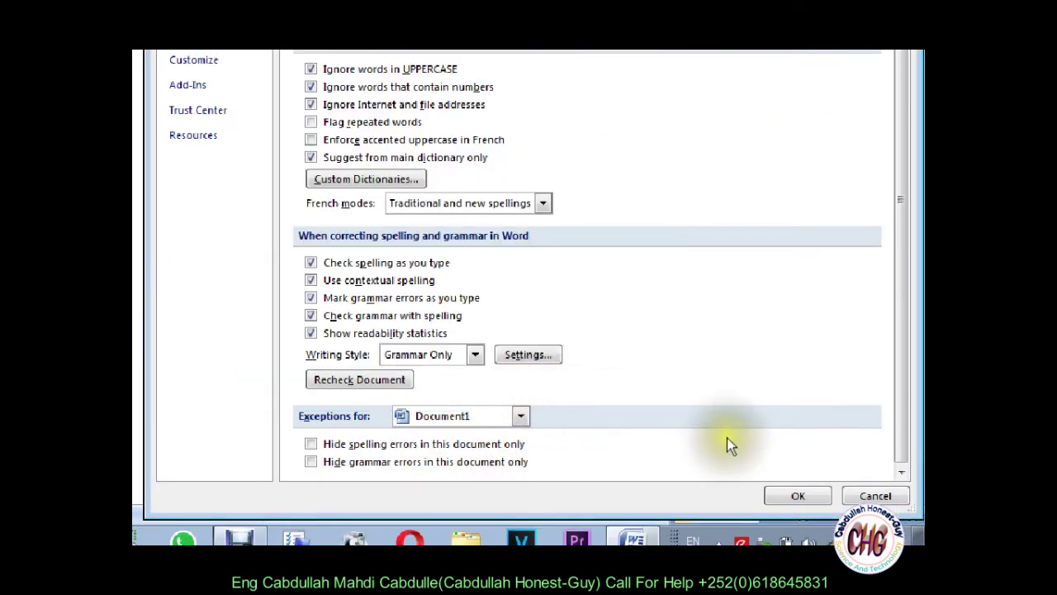
left_click(794, 496)
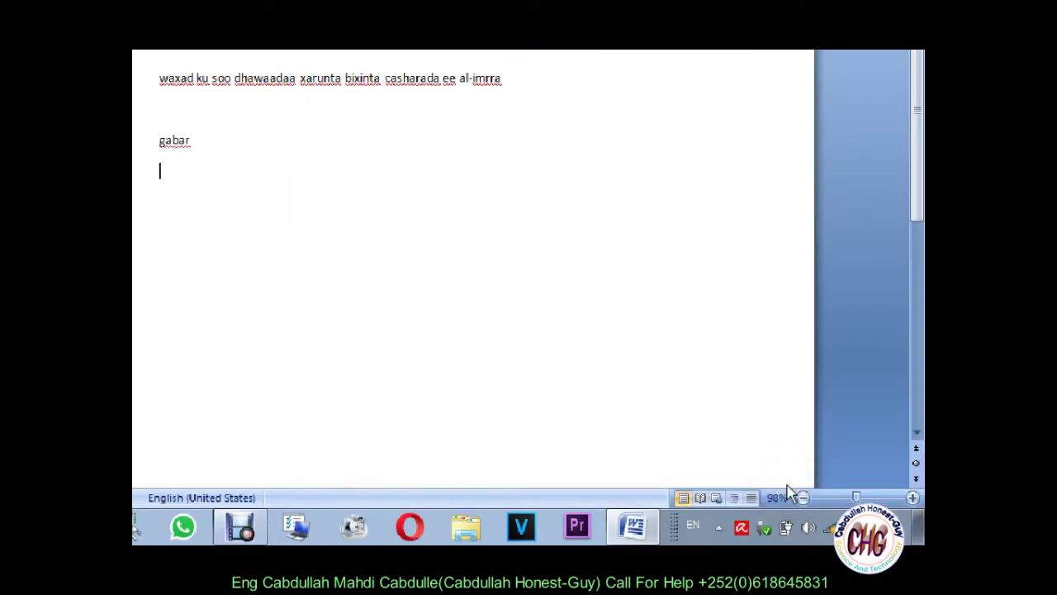
type("=boy()")
Step: Type girl on a new line to test it stays unchanged, then clear all document text
key("Return")
type("girl")
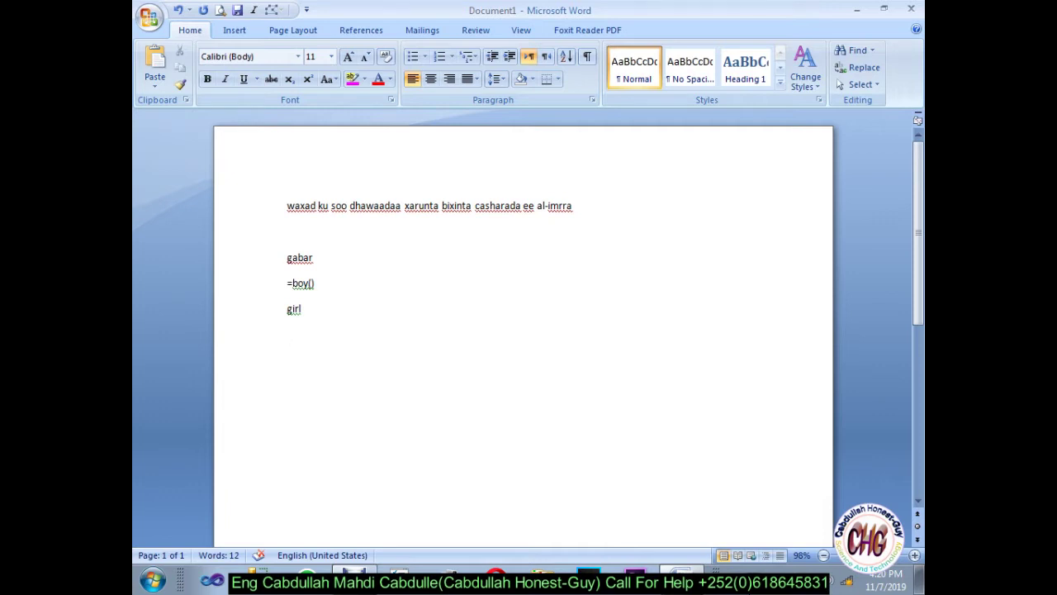
key("ctrl+a")
key("Delete")
Step: Generate three sample paragraphs with =rand() and select all of them
type("=")
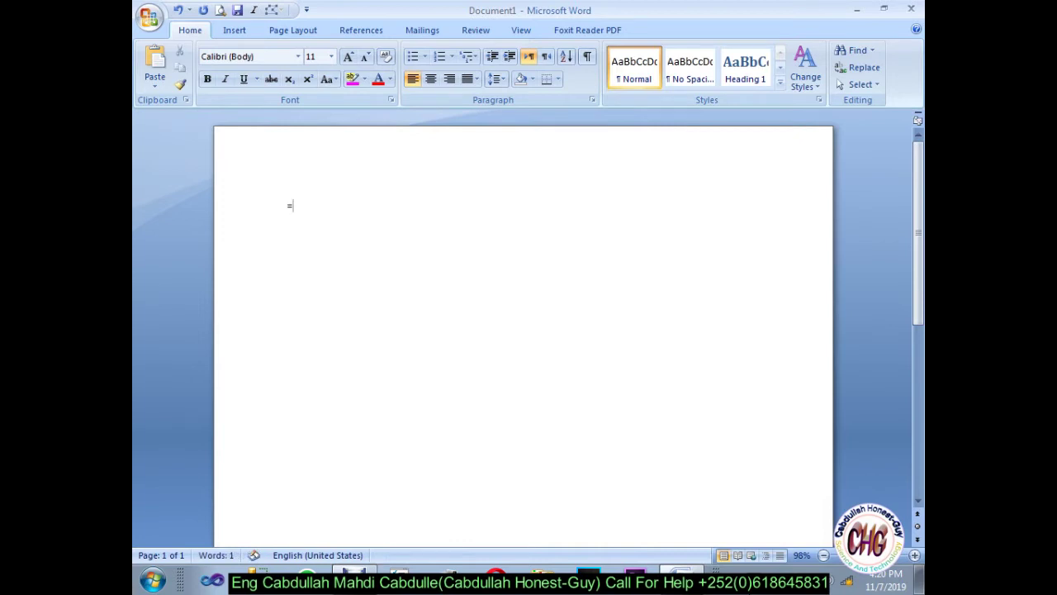
type("rand()")
key("Return")
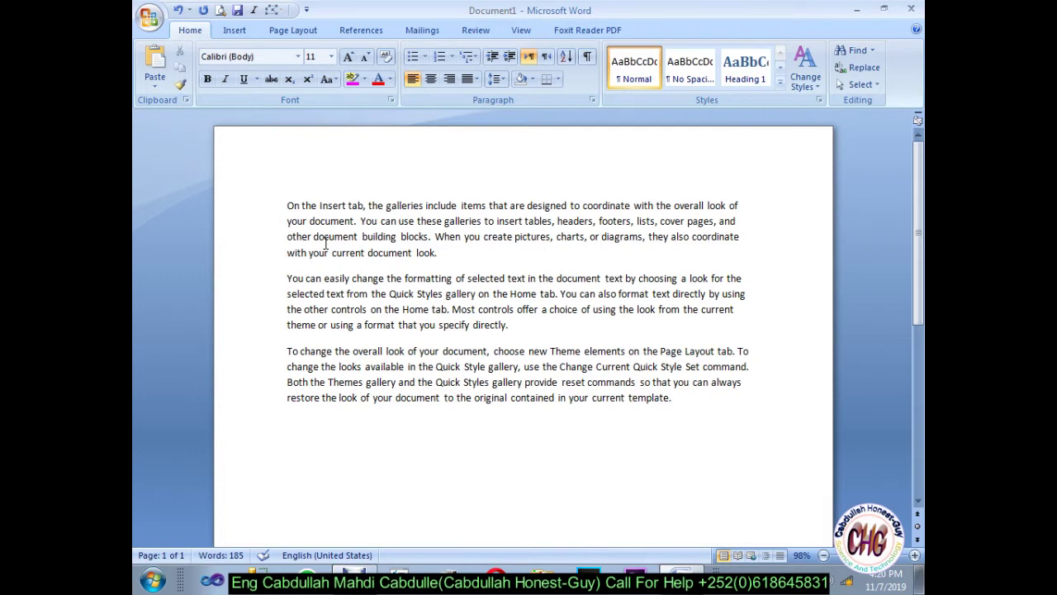
key("ctrl+a")
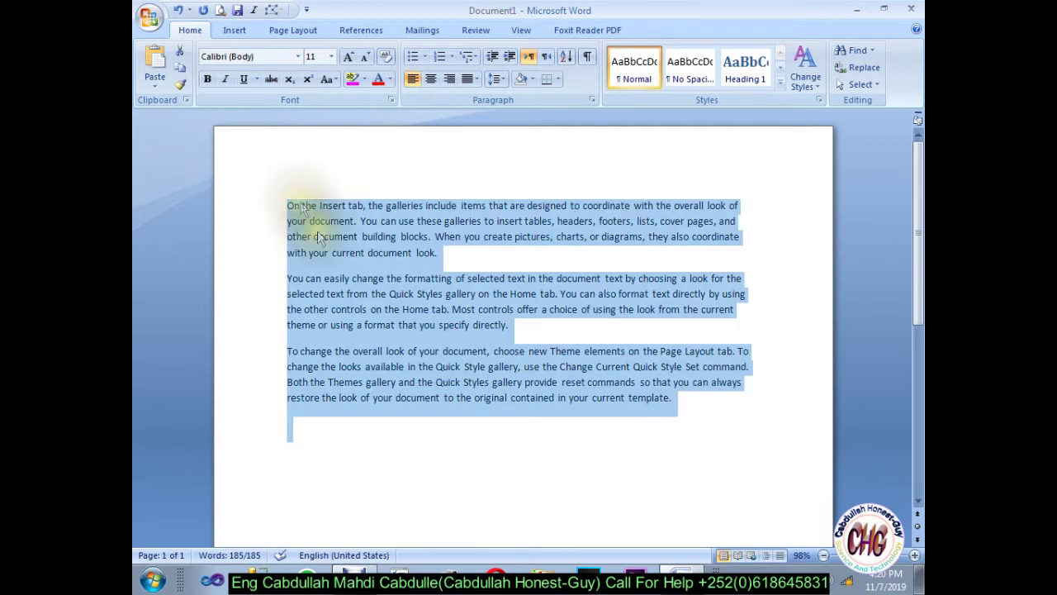
Step: Check Word Count on the Review tab: 185 words, 898 characters without spaces, 12 lines
left_click(483, 33)
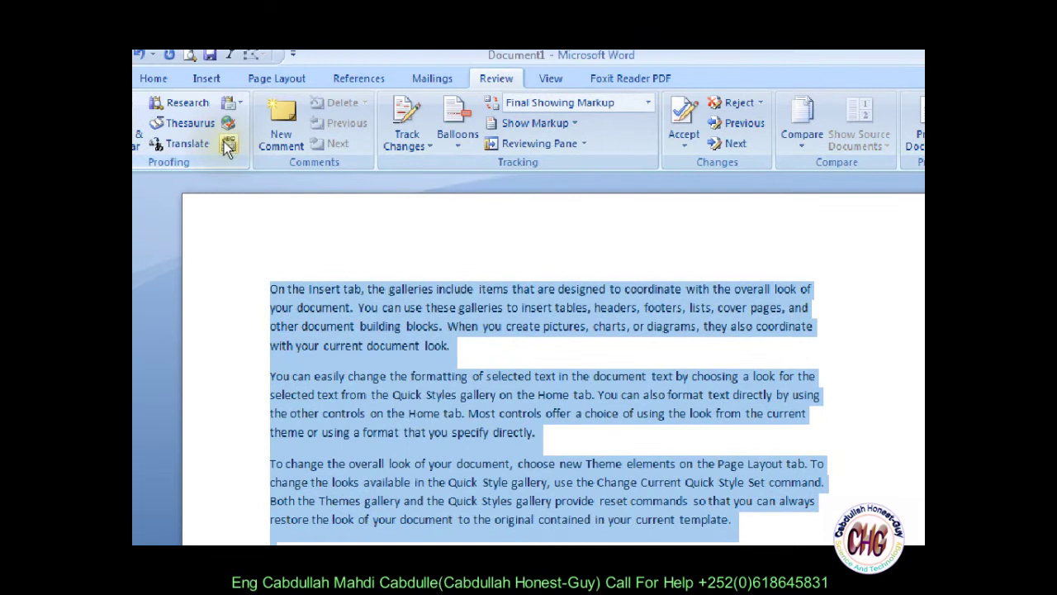
left_click(225, 143)
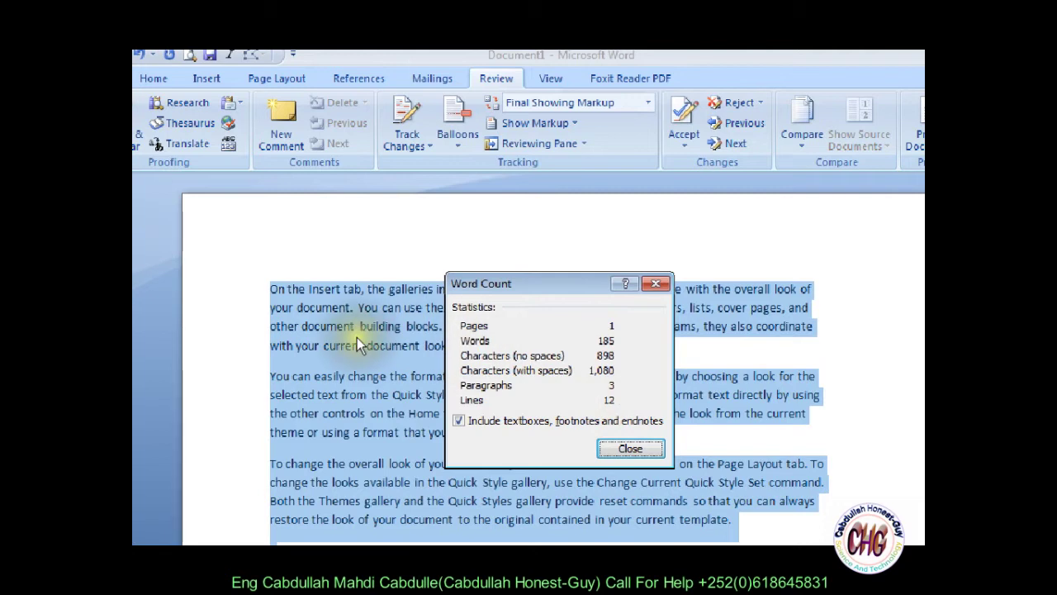
left_click(621, 447)
left_click(264, 293)
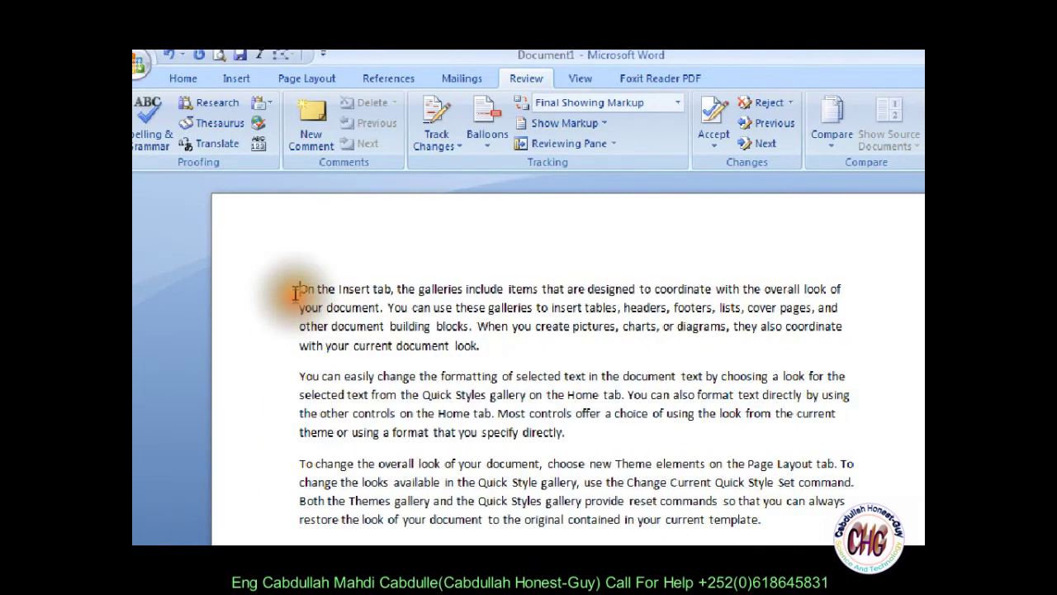
Step: Select all the text and recheck the document's word count
key("Down")
key("Down")
key("Down")
key("Down")
key("Down")
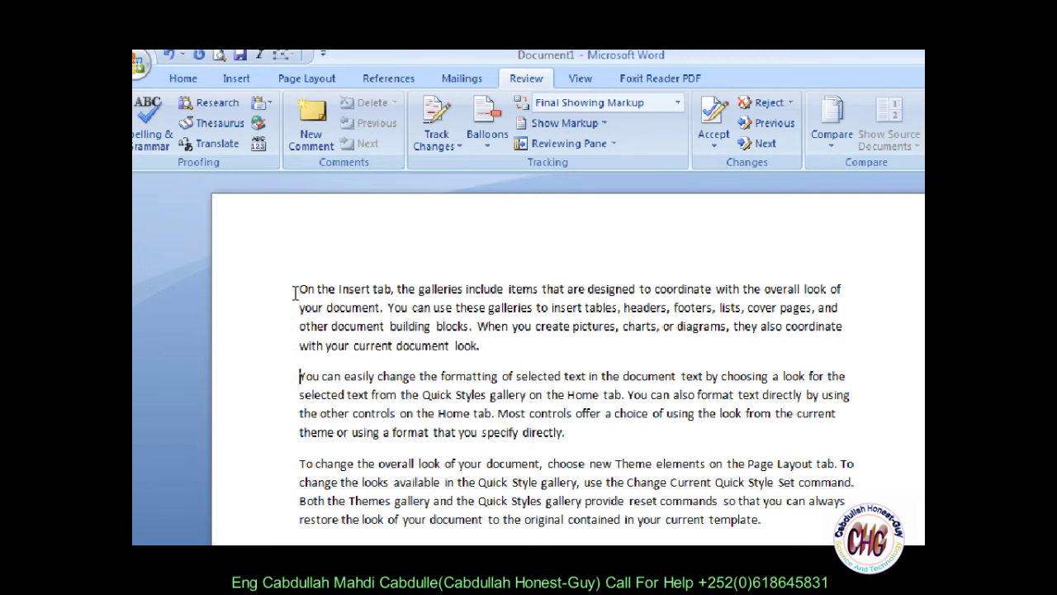
key("Down")
key("Down")
key("Down")
key("Down")
key("Down")
key("Down")
key("ctrl+a")
key("ctrl+c")
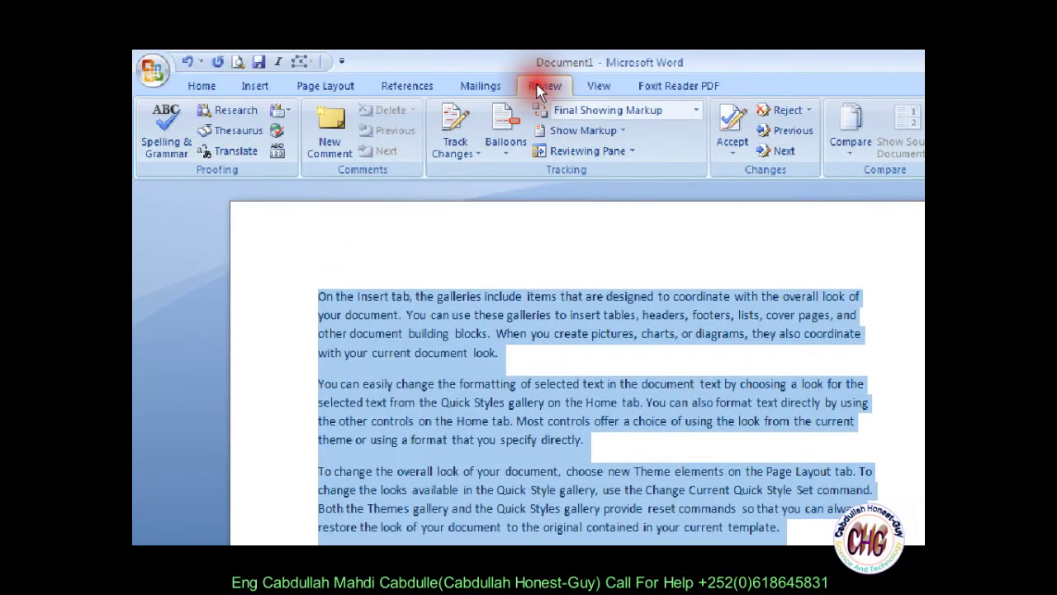
left_click(278, 157)
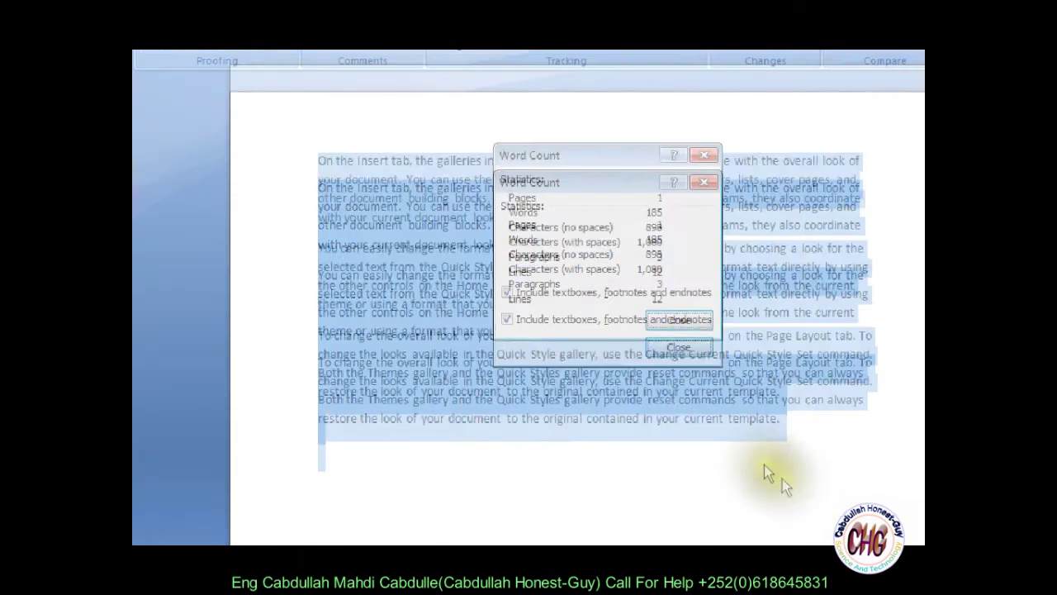
left_click(673, 319)
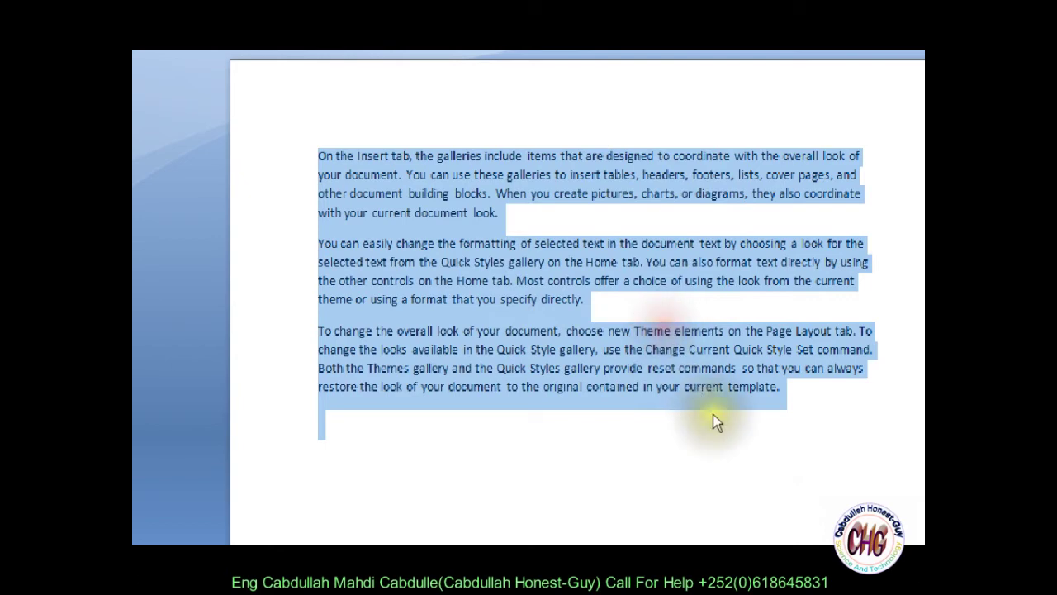
Step: Paste another copy of the paragraphs and confirm the document reaches 13 pages, 6,105 words
key("ctrl+v")
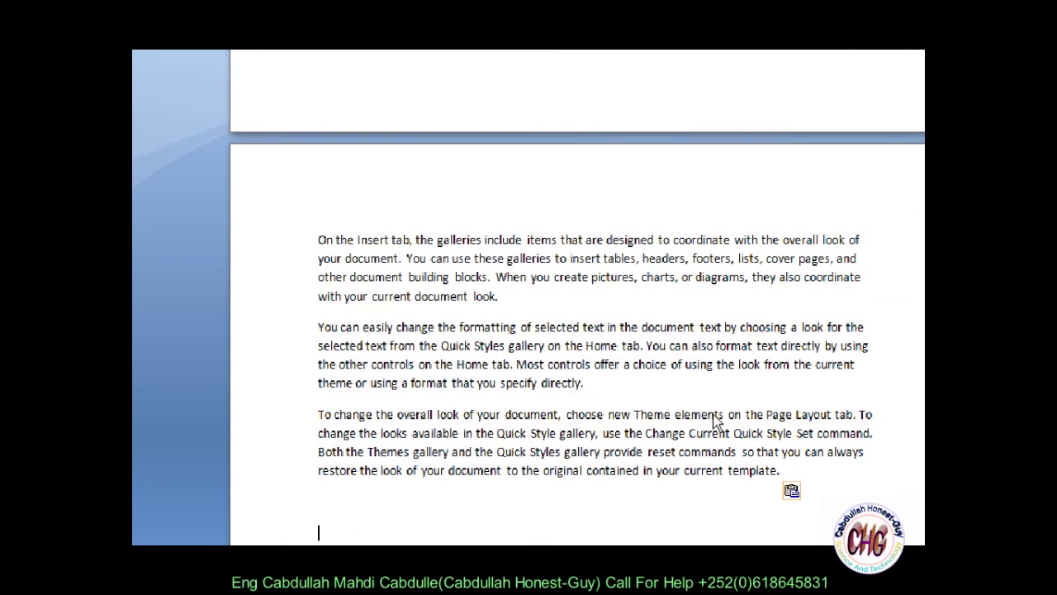
key("ctrl+a")
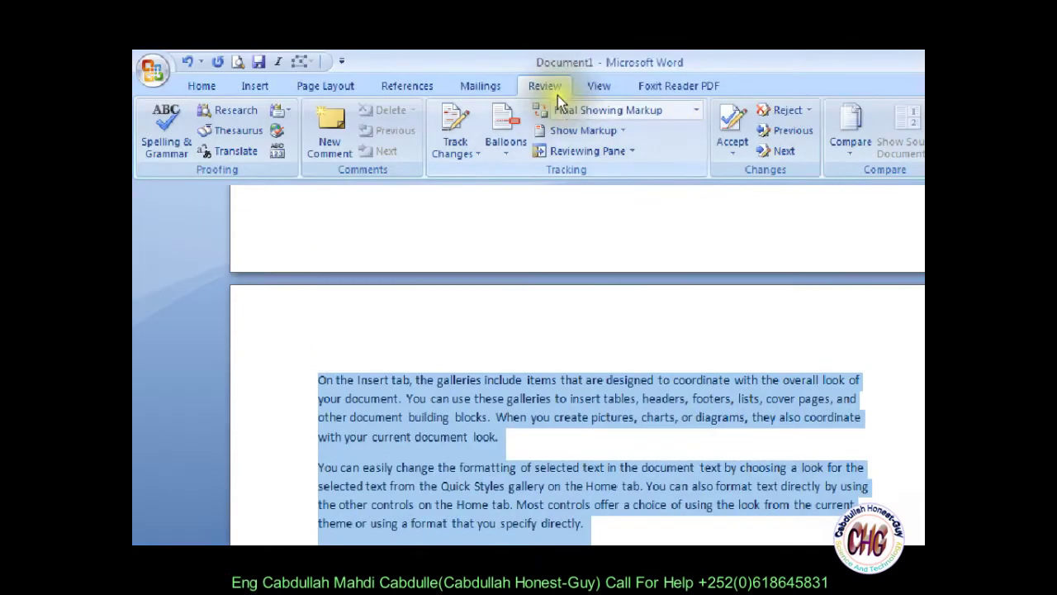
left_click(277, 151)
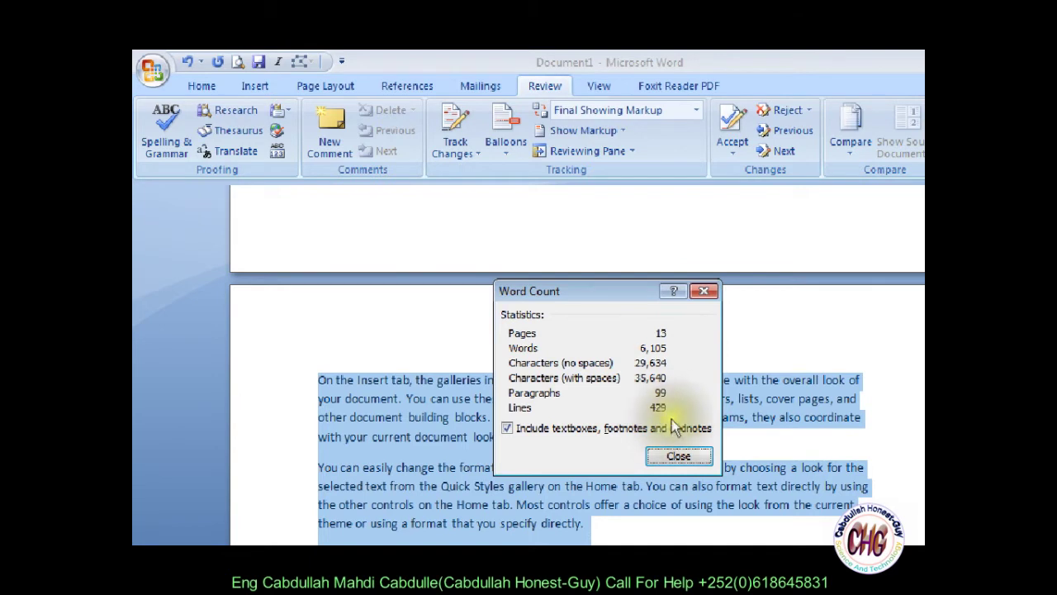
left_click(677, 454)
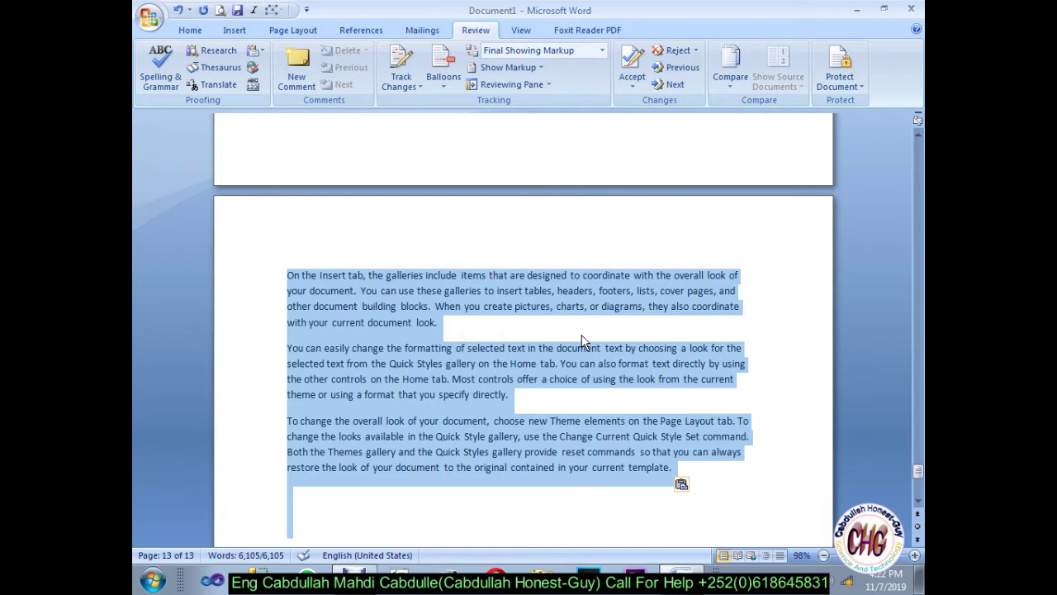
Step: Replace all the document text with fresh =rand() sample paragraphs and return to the top
left_click(582, 341)
scroll(582, 341, "up", 20)
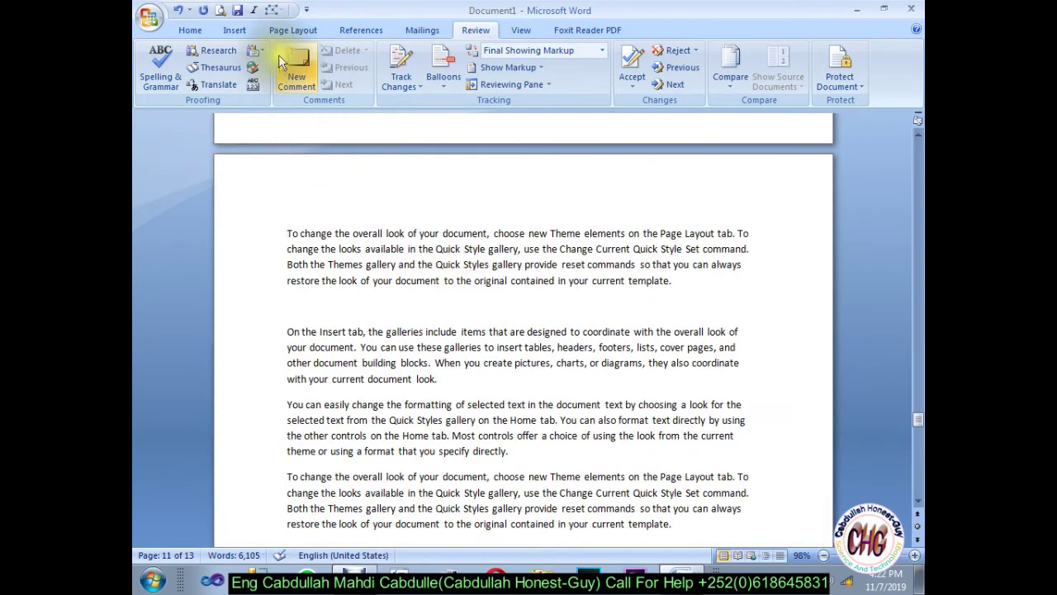
key("ctrl+a")
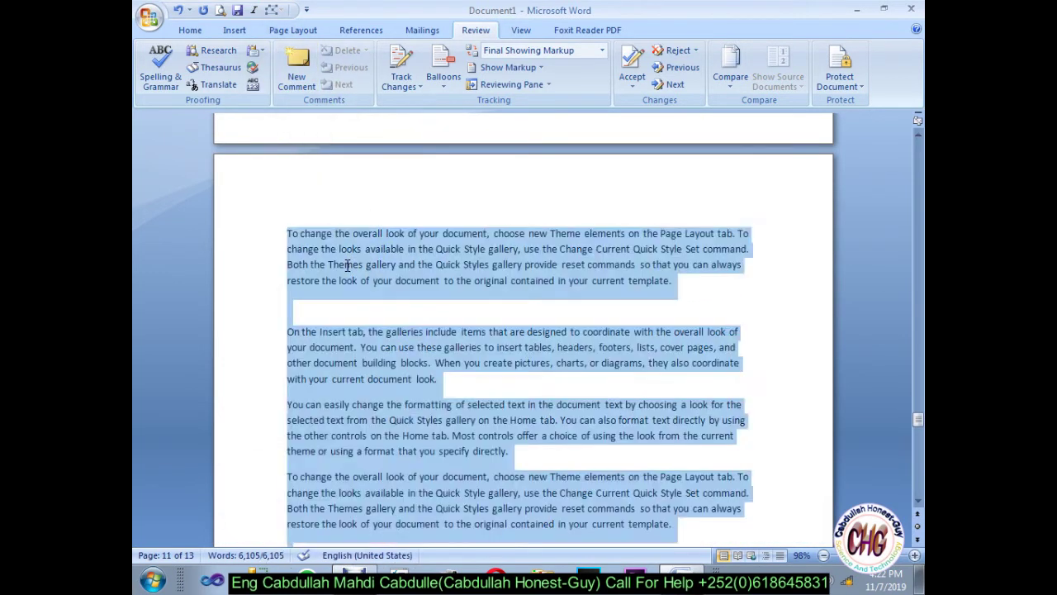
key("Delete")
type("=ram")
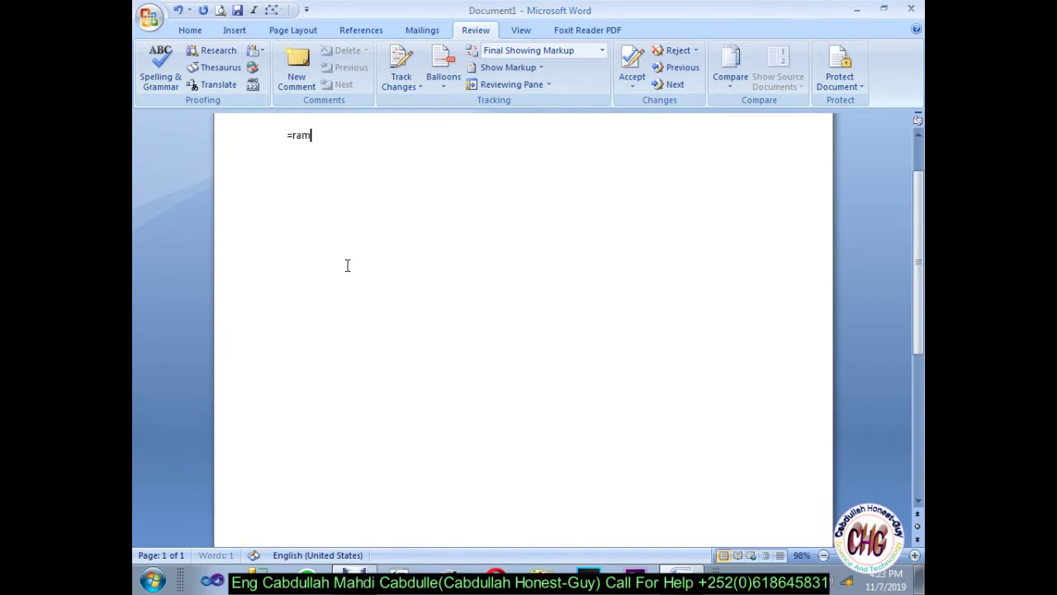
key("BackSpace")
type("nd()")
key("Return")
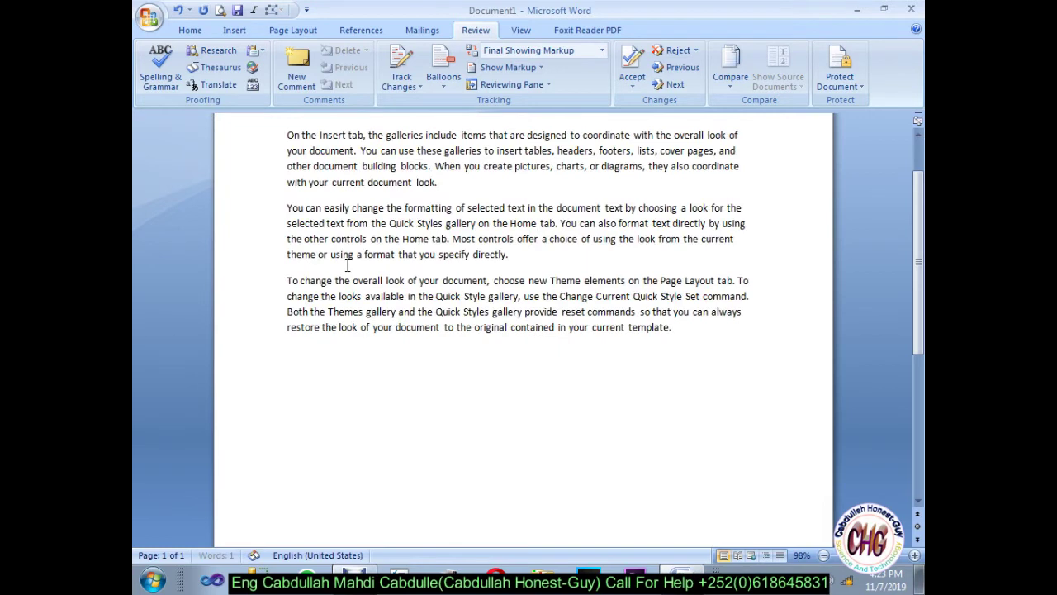
key("ctrl+Home")
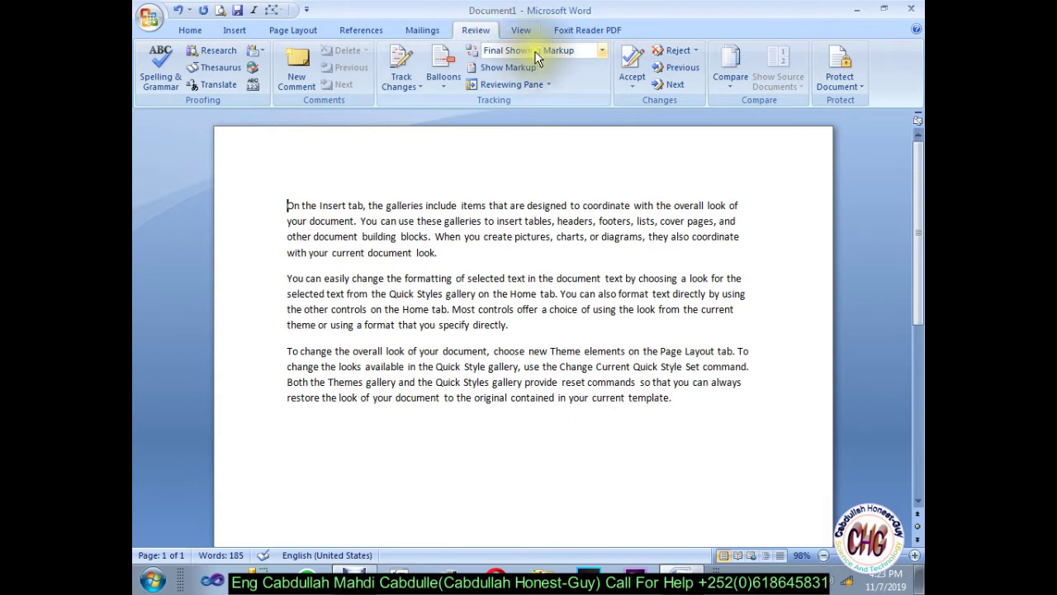
Step: Enforce read-only (No changes) editing restriction on the document, setting the protection password twice
left_click(840, 84)
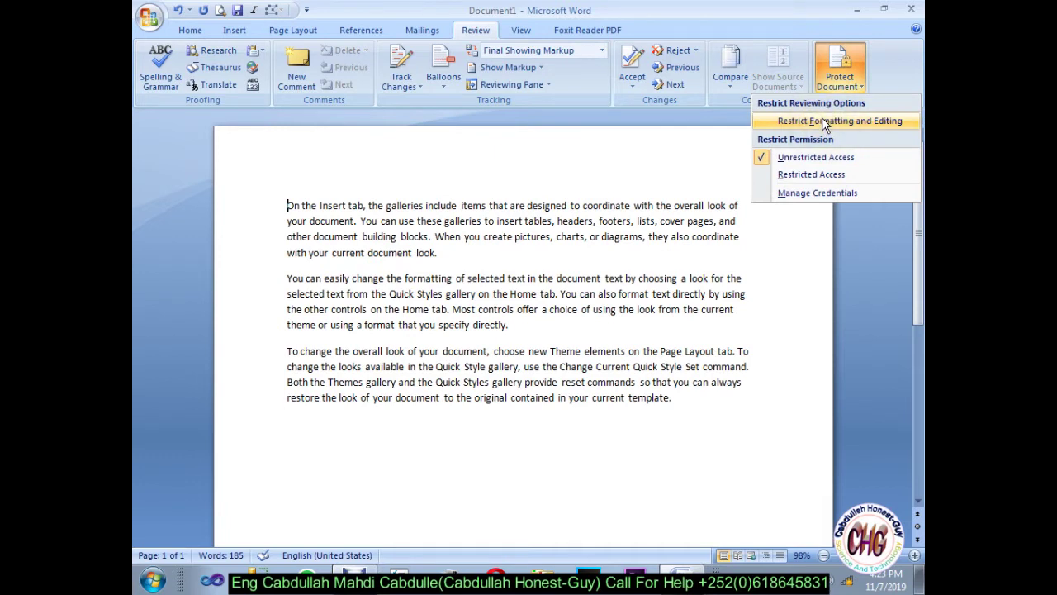
left_click(822, 121)
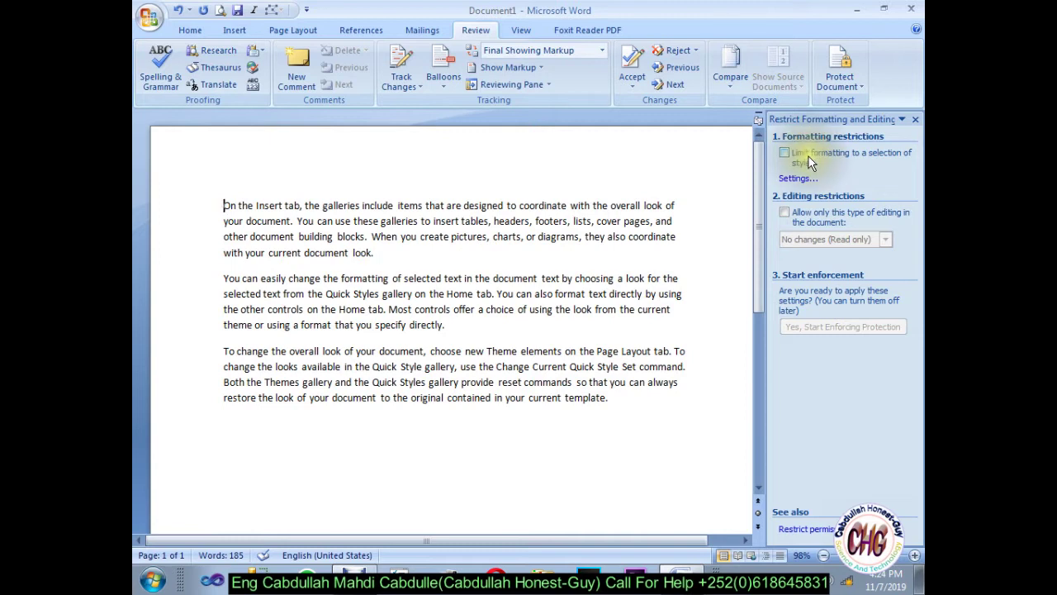
left_click(789, 204)
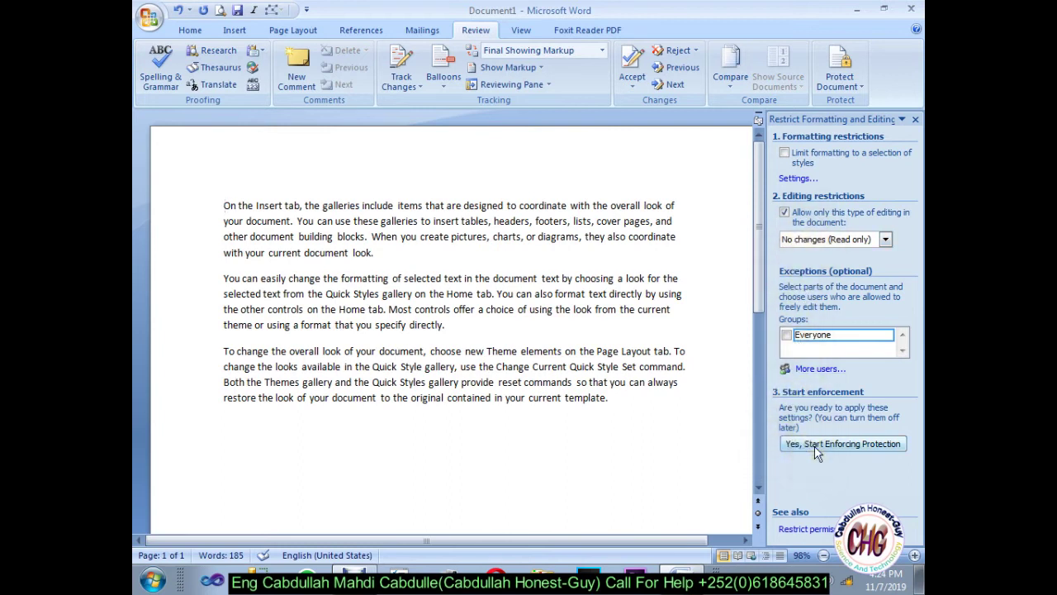
left_click(836, 444)
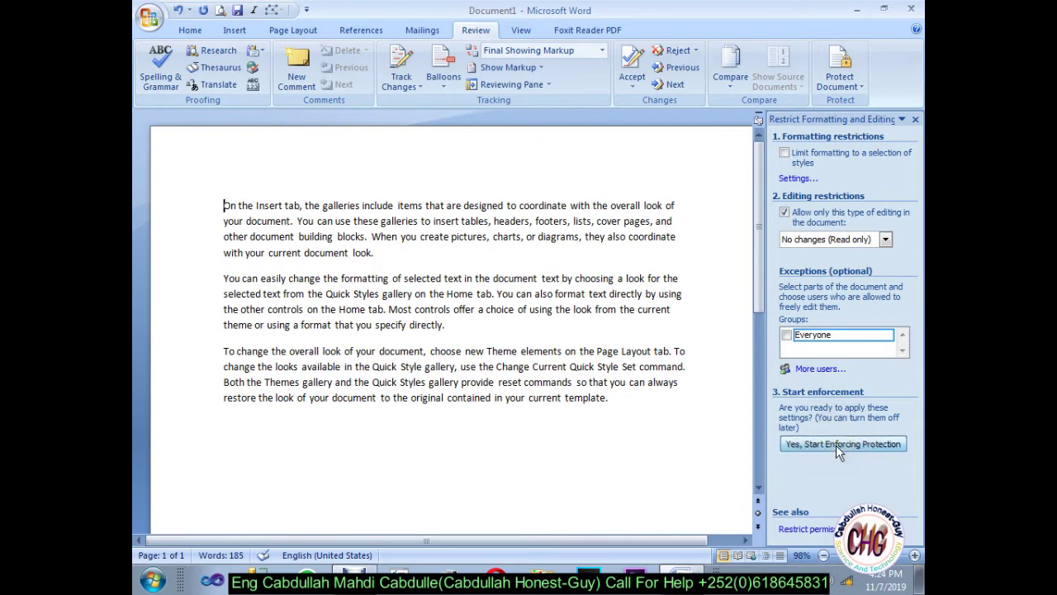
type("1")
left_click(644, 287)
type("1")
left_click(553, 346)
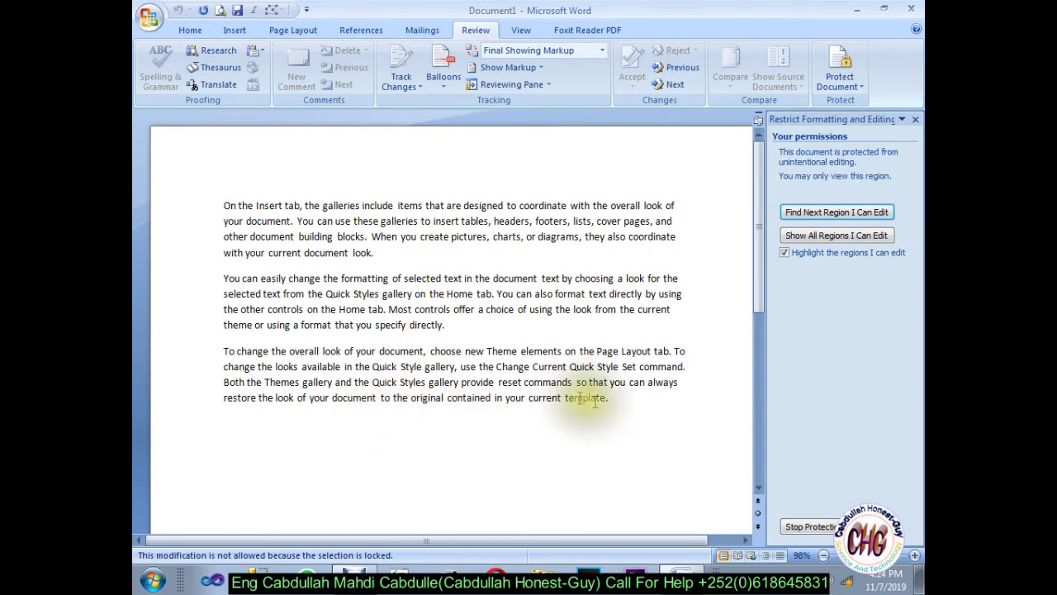
Step: Try editing the locked text, then choose Stop Protection in the restrictions pane
left_click(656, 385)
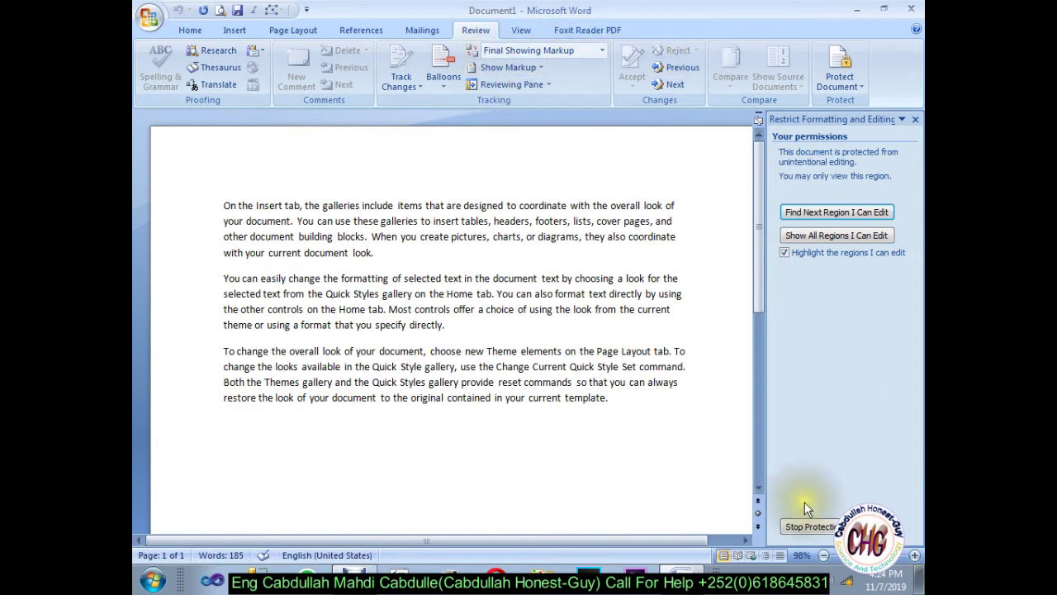
left_click(800, 529)
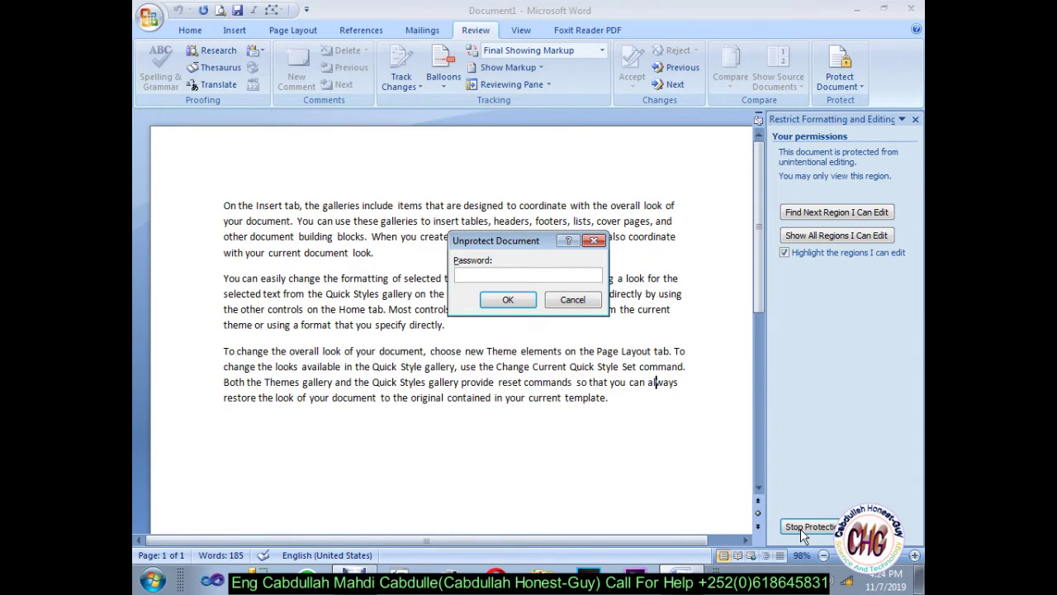
Step: Unprotect the document with its password, add two lines of random test letters, and close the pane
type("1")
left_click(507, 299)
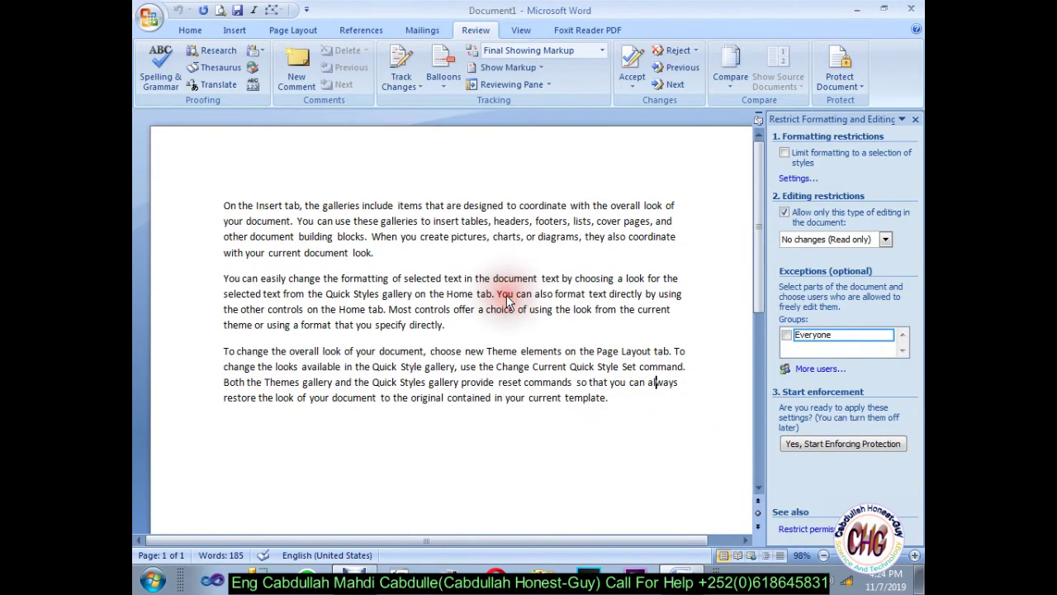
left_click(617, 402)
key("Return")
type("ascHjhschh")
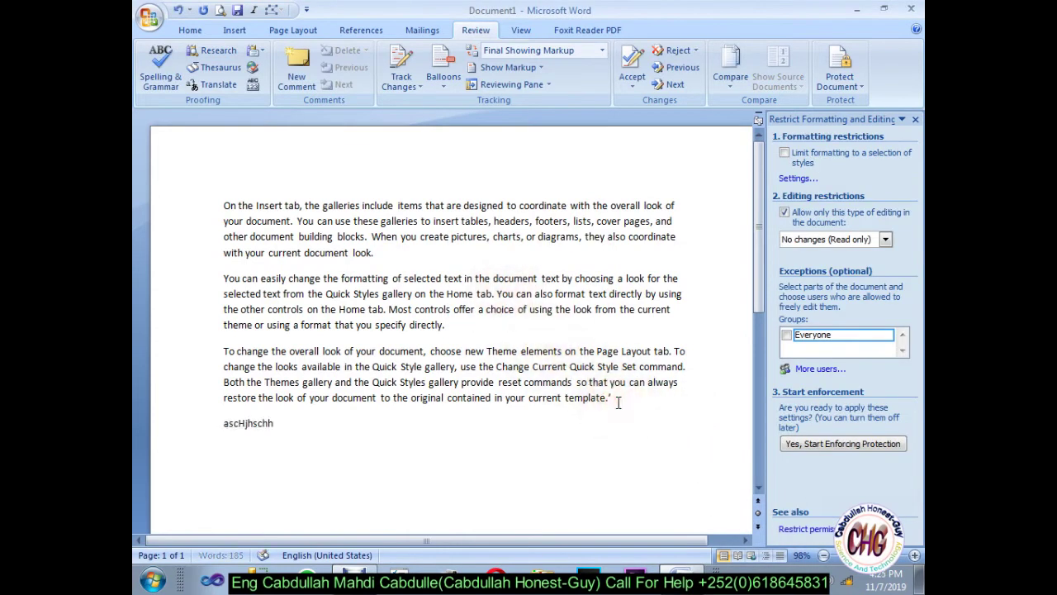
type("xckGKcjhkcklhsgyuhasjjhkz")
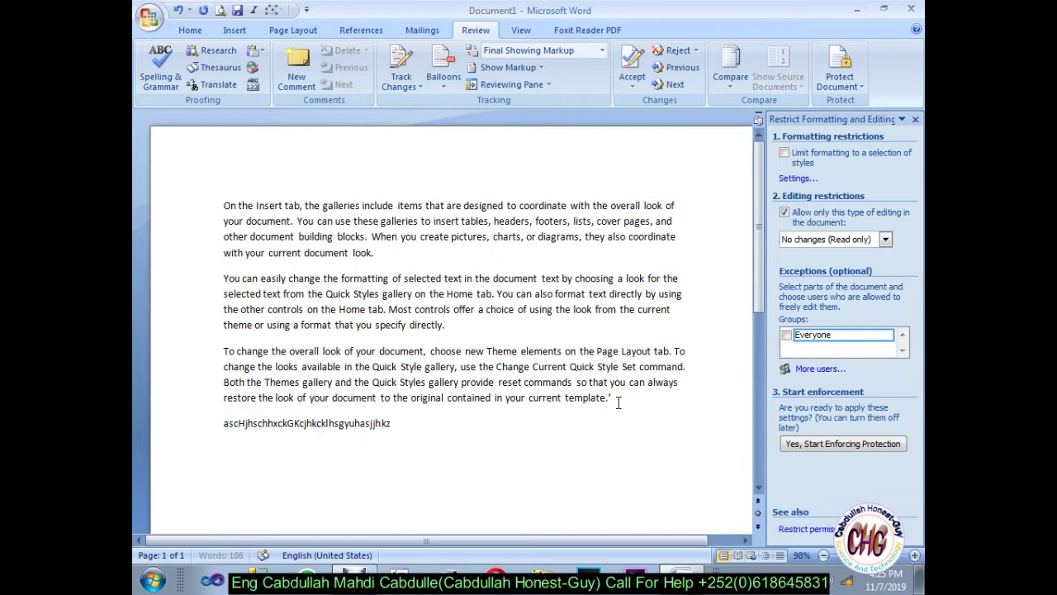
type("chjkhcjkgyadgiajkjhahfjdjkadjhjhad")
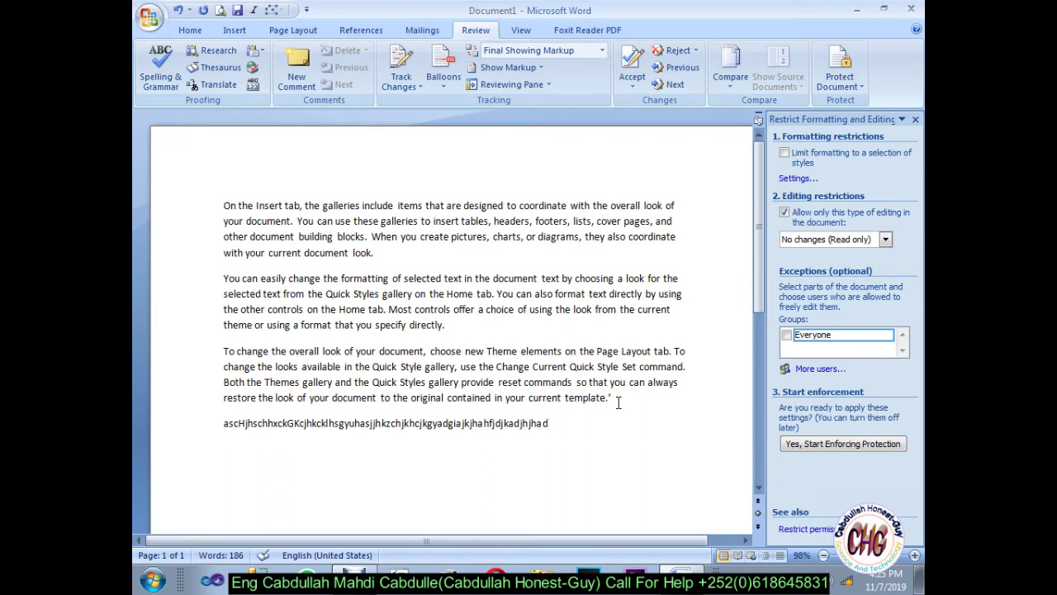
left_click(915, 119)
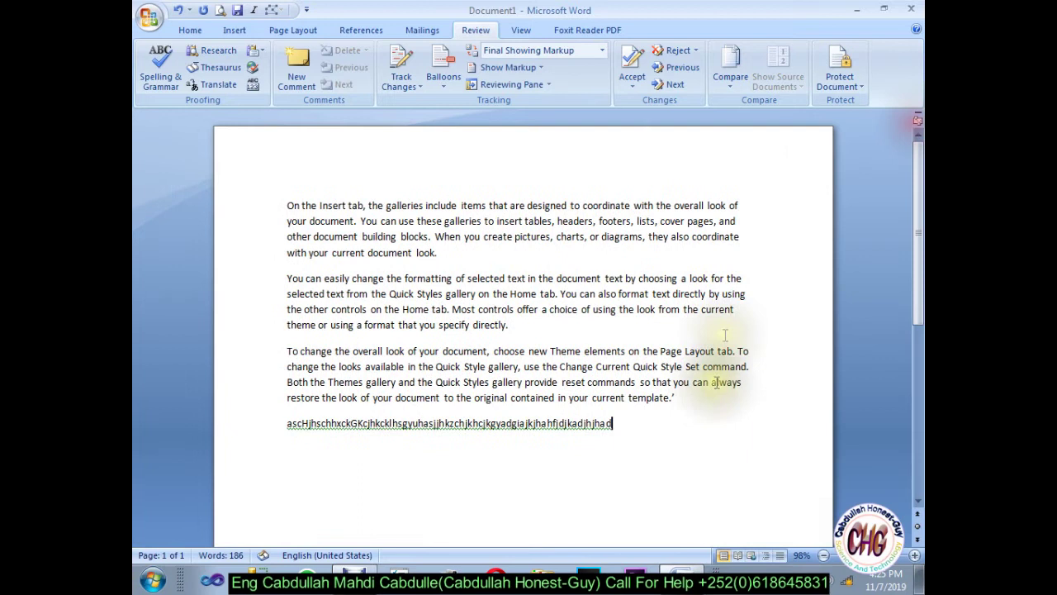
key("Return")
type("hjhjhCJHjhzc")
key("Return")
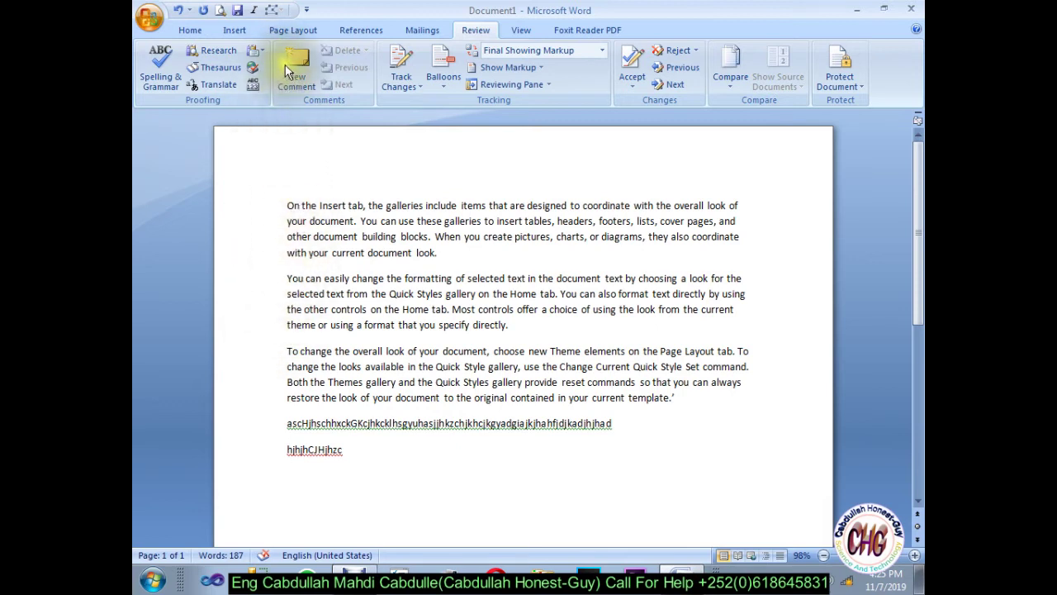
Step: In Word Options > Advanced > Display, change 'Show this number of Recent Documents' from 17 to 10
left_click(318, 340)
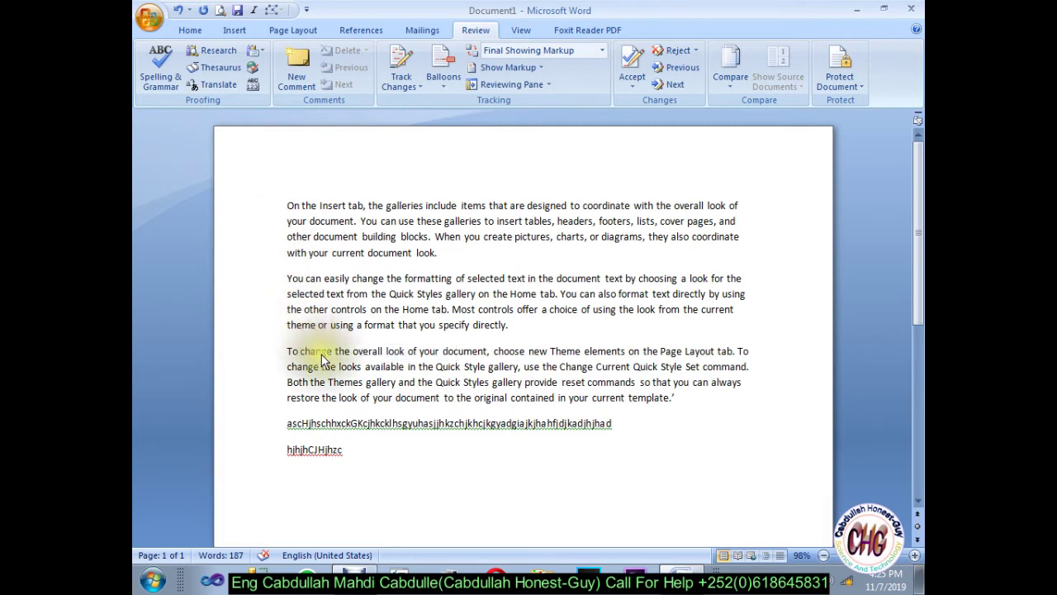
key("alt+f")
key("i")
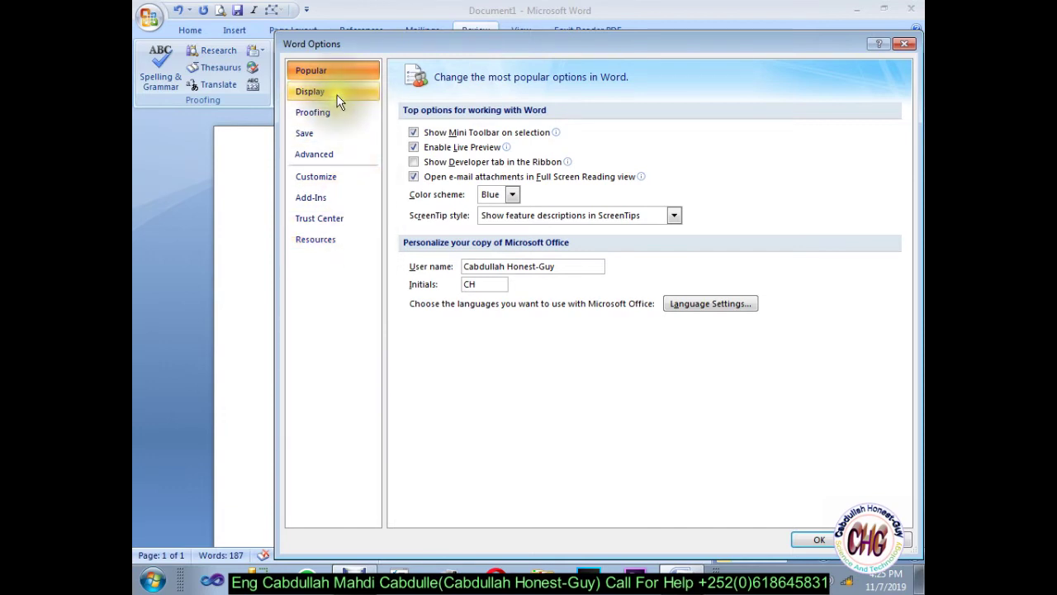
left_click(330, 166)
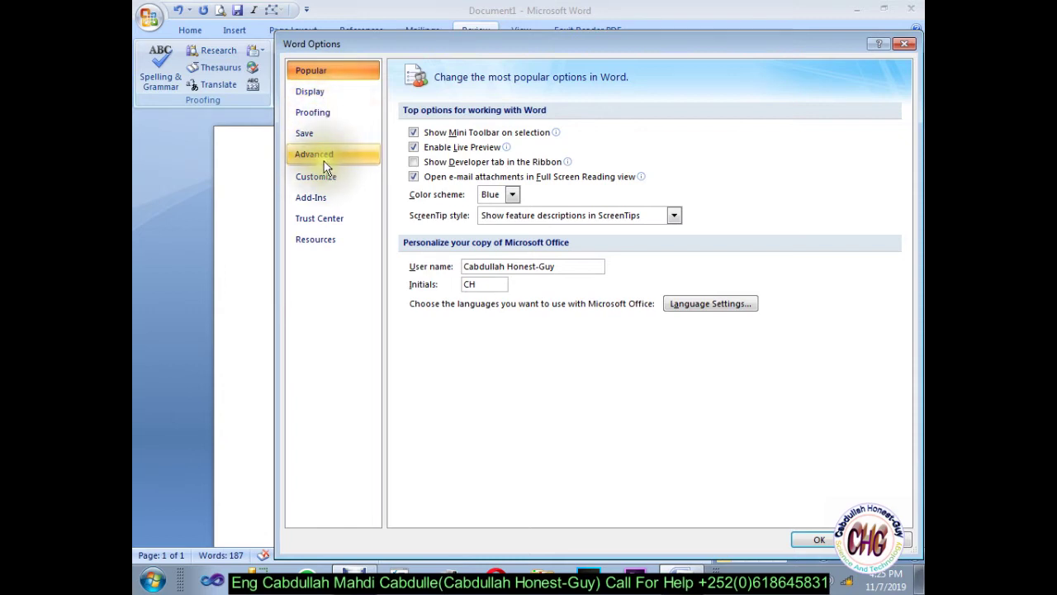
left_click(326, 162)
left_click(322, 157)
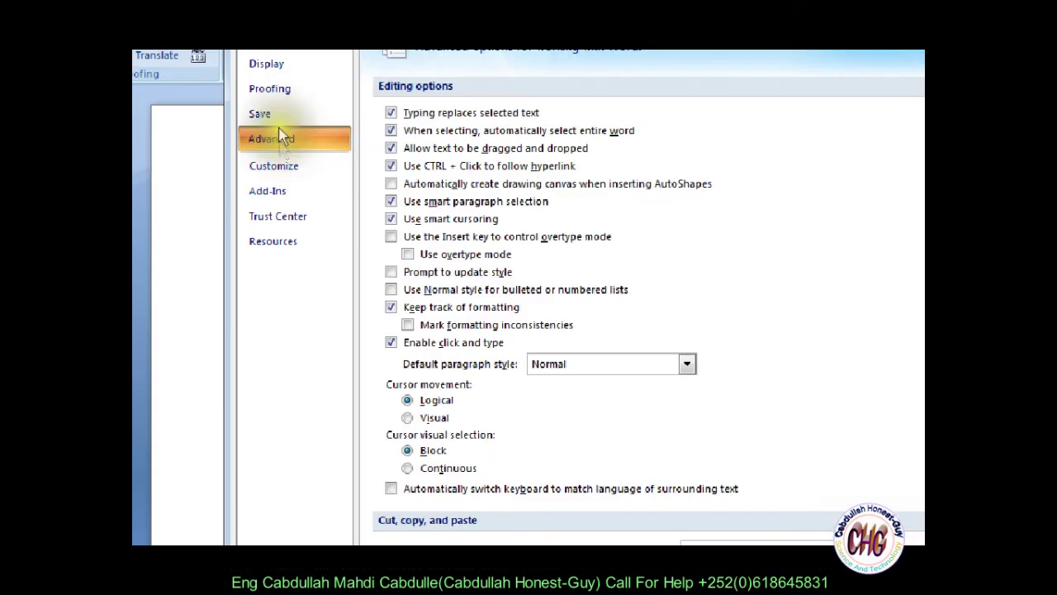
left_click(321, 155)
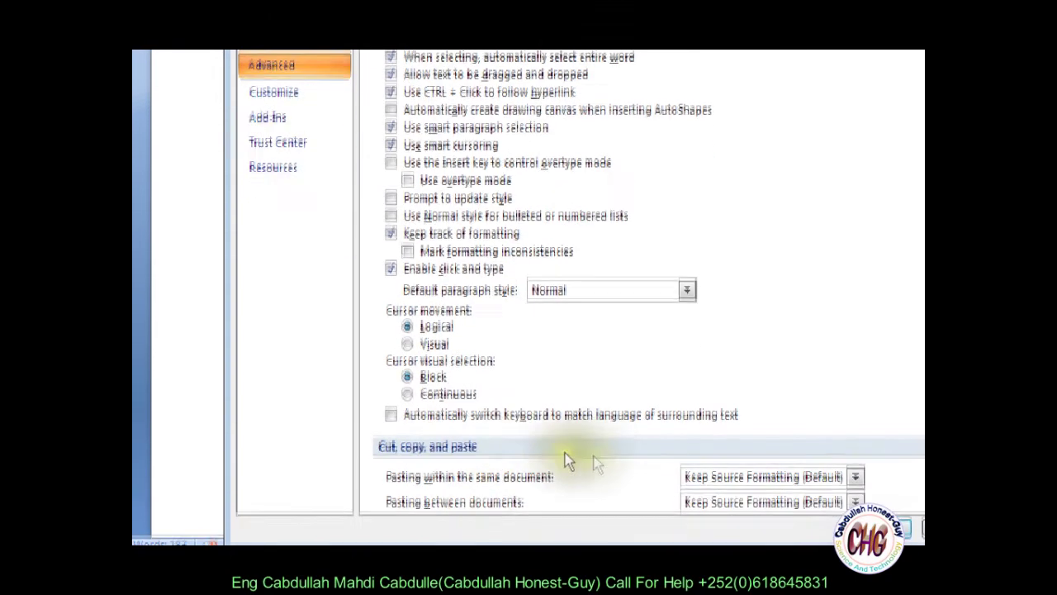
left_click(901, 143)
mouse_move(901, 145)
left_mouse_down()
mouse_move(907, 345)
mouse_move(909, 291)
left_mouse_up()
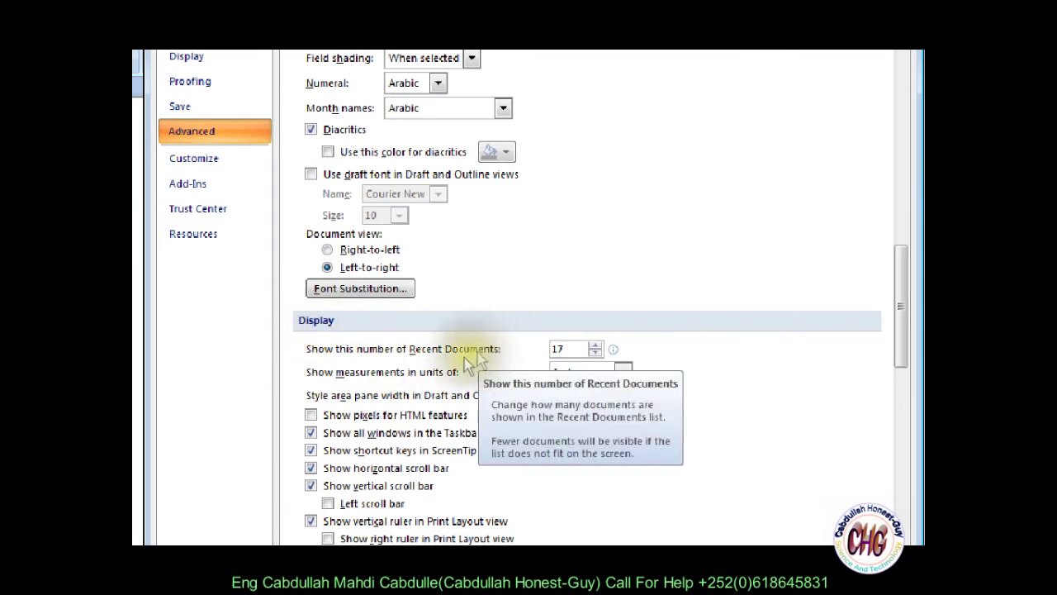
mouse_move(375, 349)
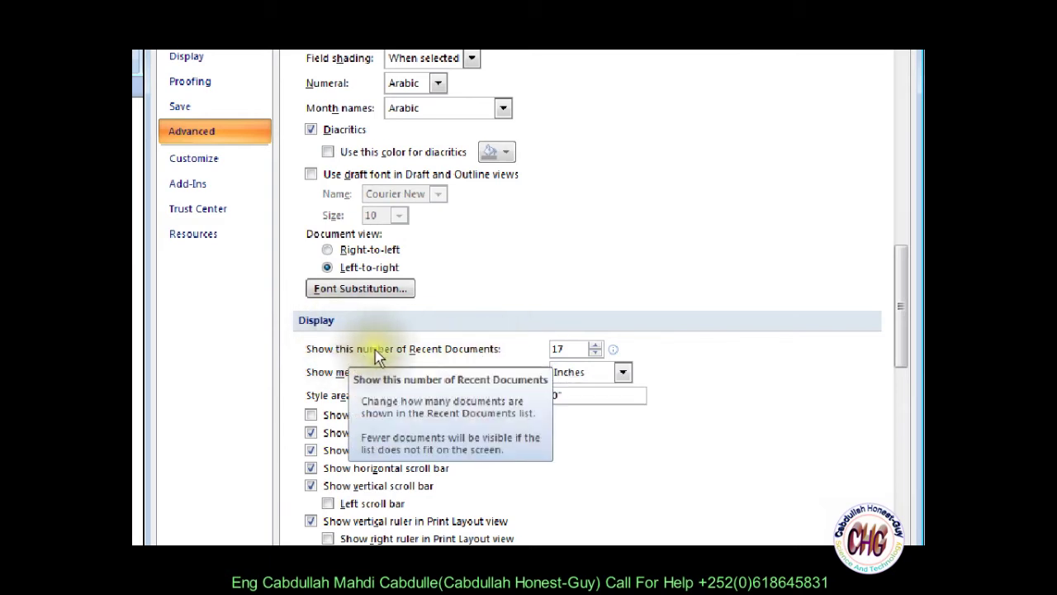
left_click(568, 349)
left_click_drag(568, 349, 548, 350)
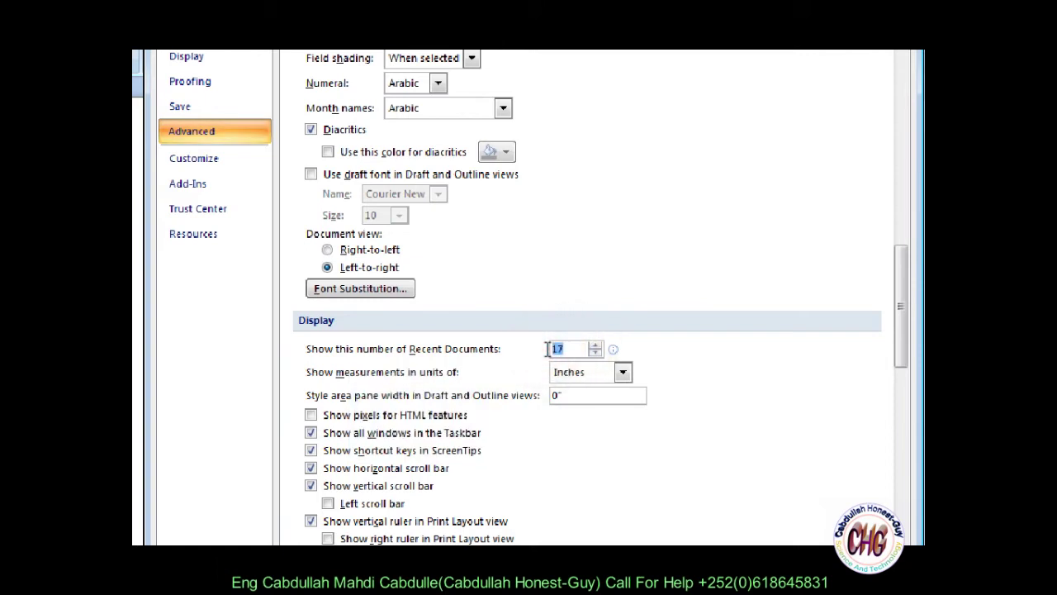
type("10")
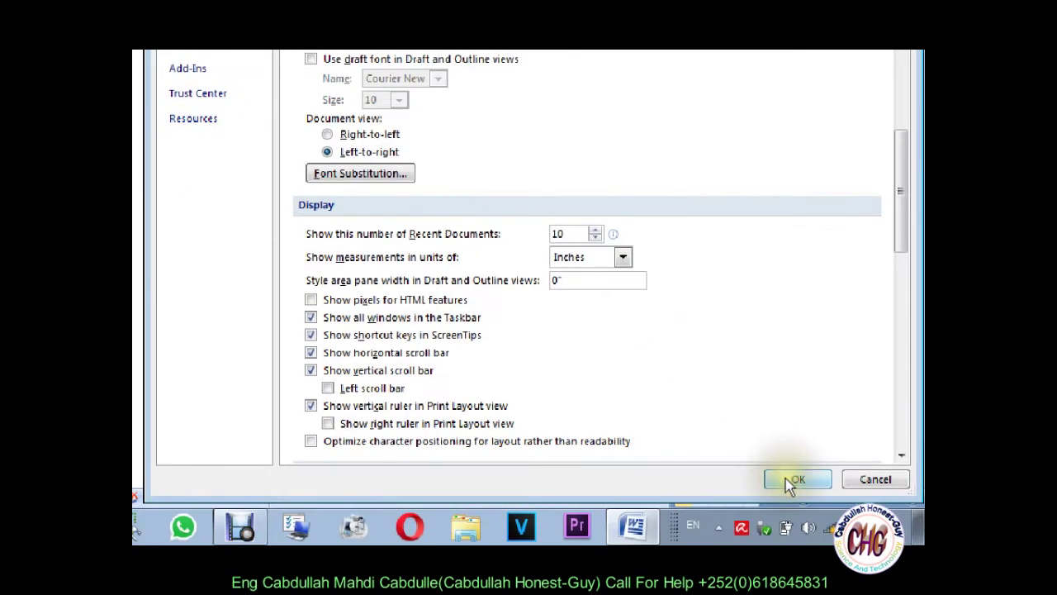
Step: Apply the recent-documents change, then reopen Word Options to review the Advanced Display settings
left_click(789, 480)
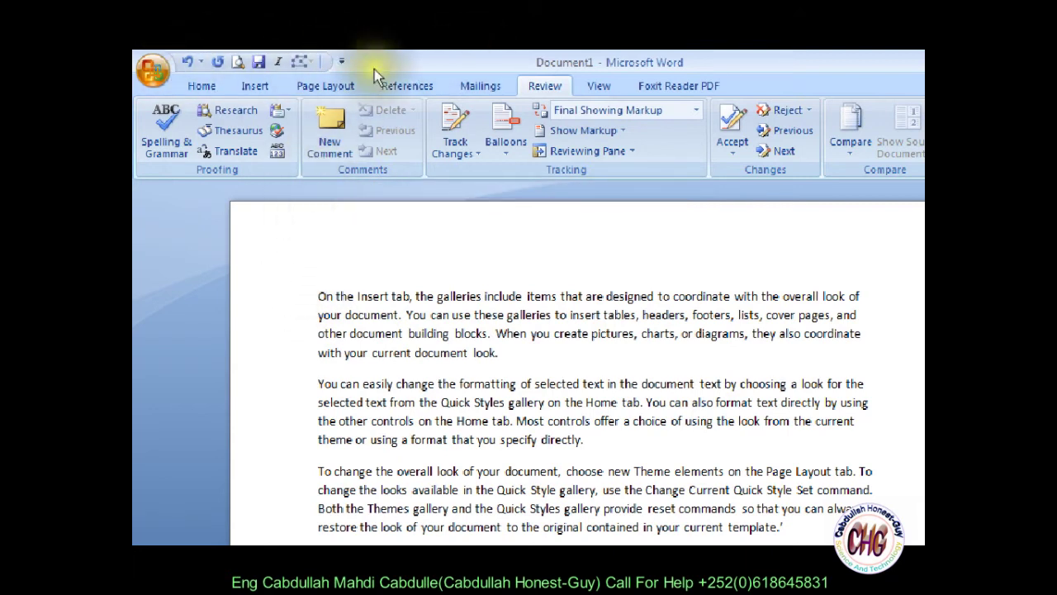
left_click(576, 248)
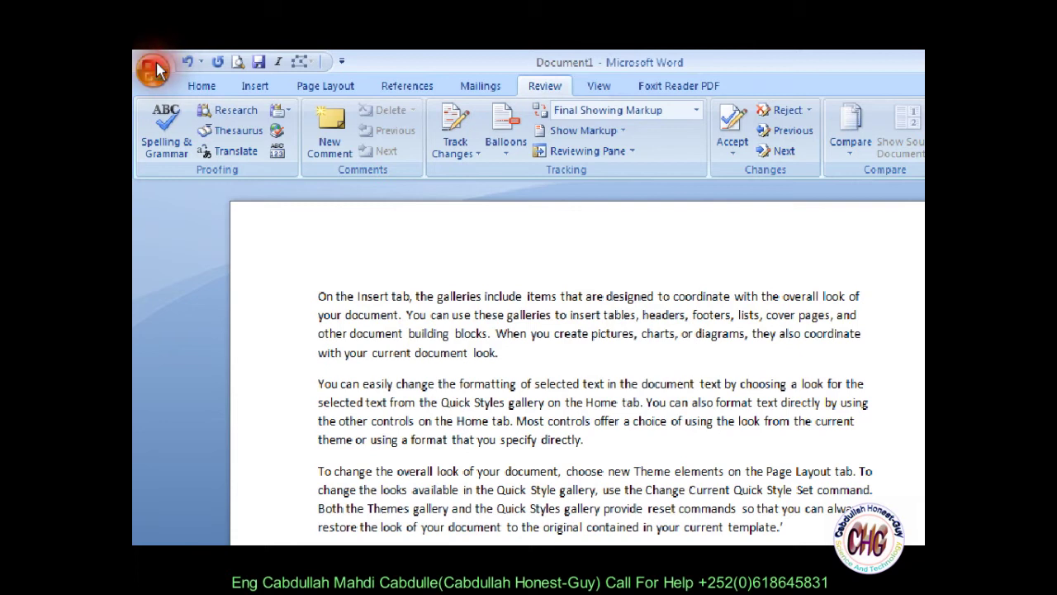
left_click(153, 69)
left_click(386, 472)
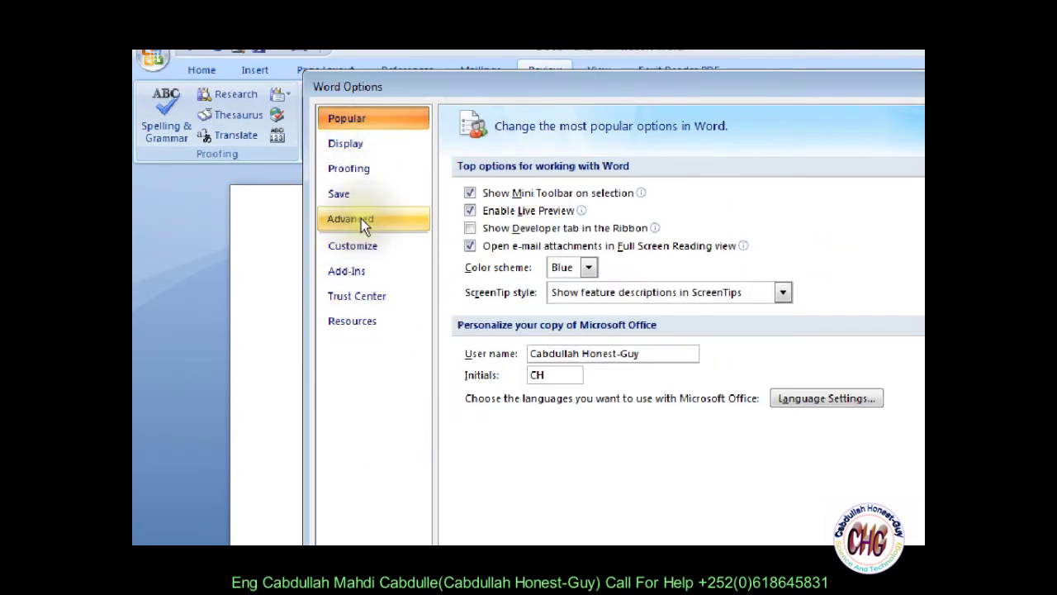
left_click(361, 218)
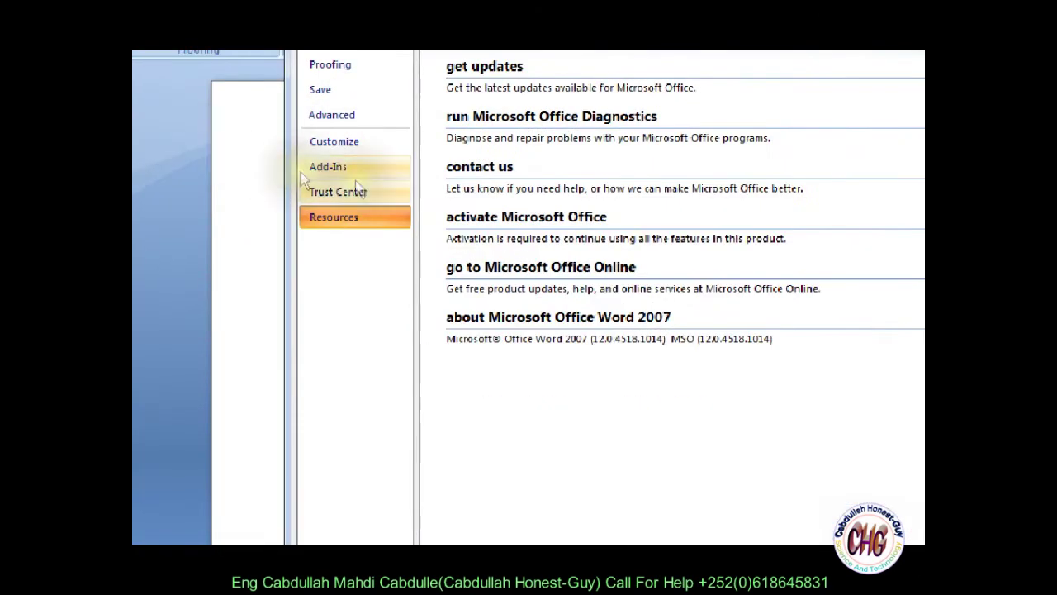
left_click(343, 151)
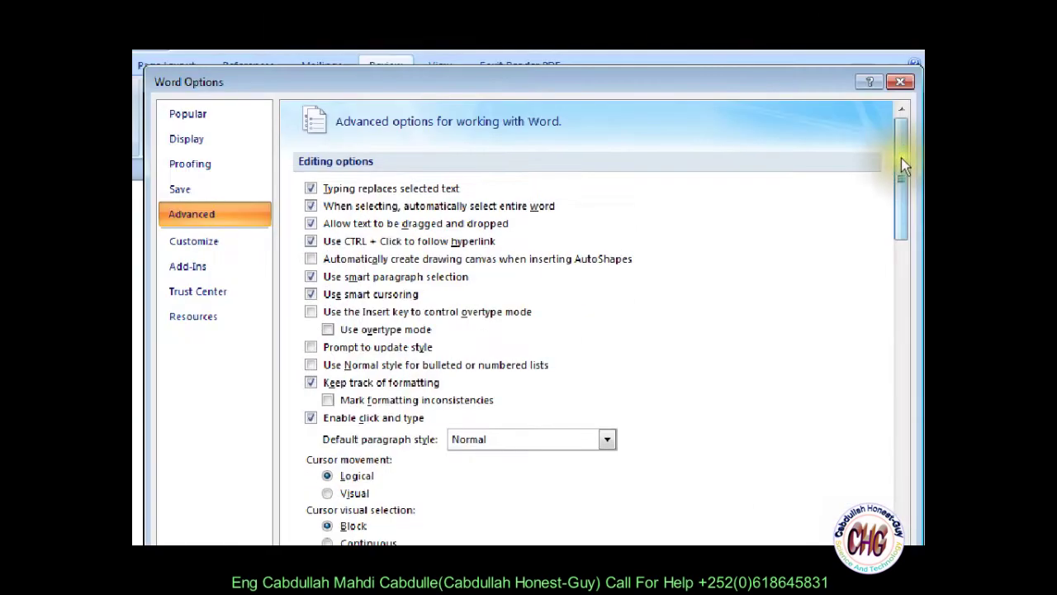
left_click_drag(901, 157, 891, 367)
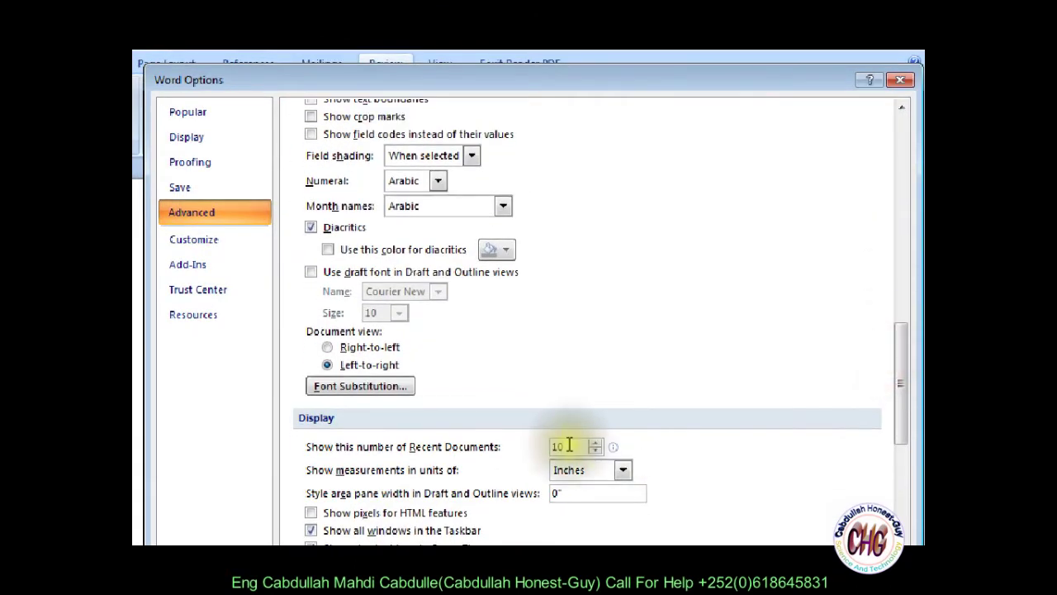
left_click_drag(578, 446, 527, 445)
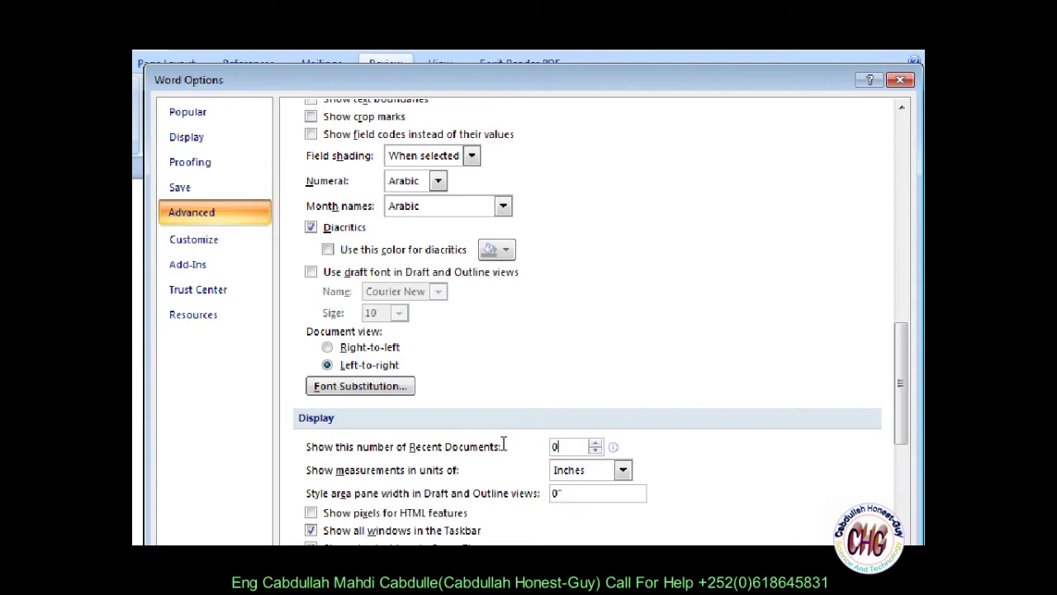
left_click(776, 478)
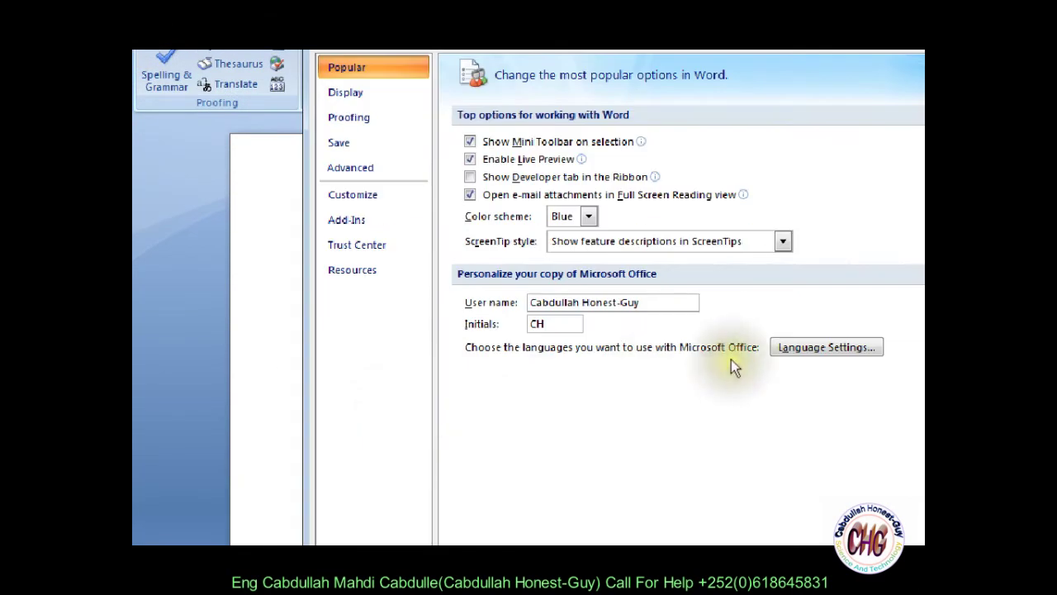
Step: Recheck the Recent Documents box on the Advanced page and close Word Options with OK
left_click(357, 167)
left_click_drag(903, 174, 900, 397)
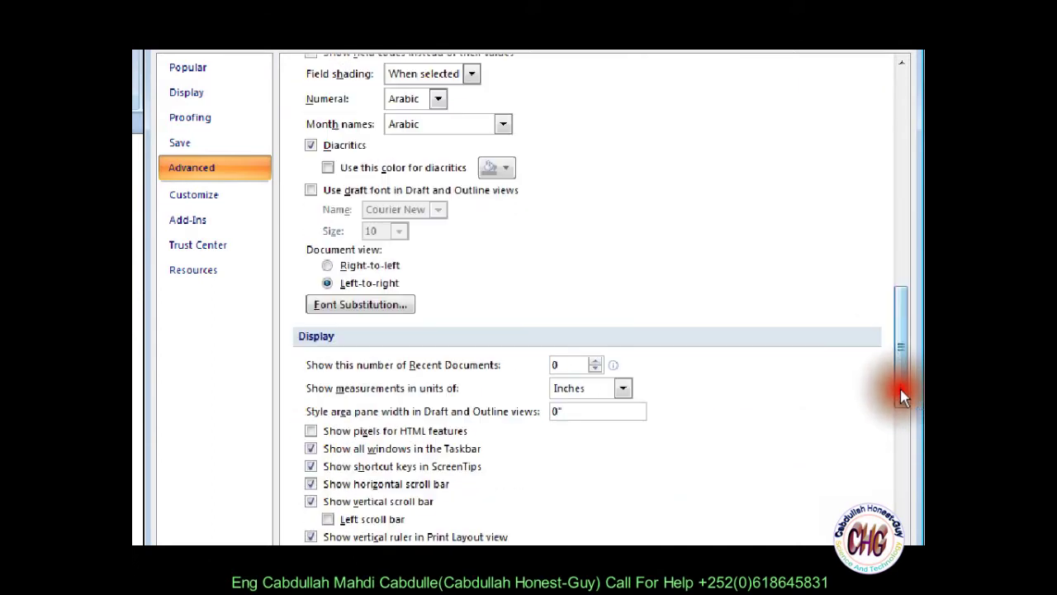
left_click(555, 366)
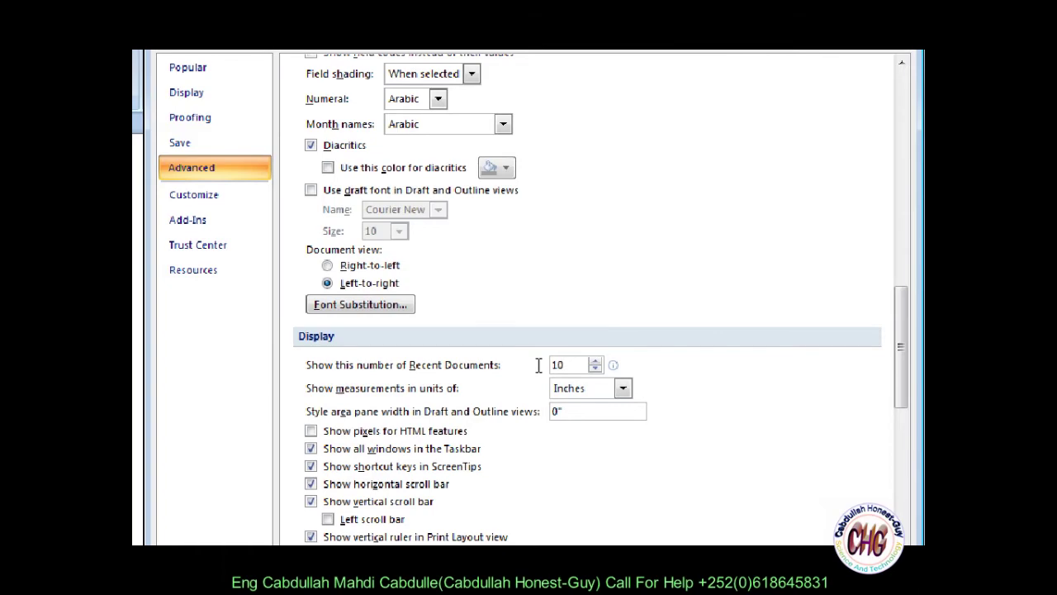
left_click(772, 479)
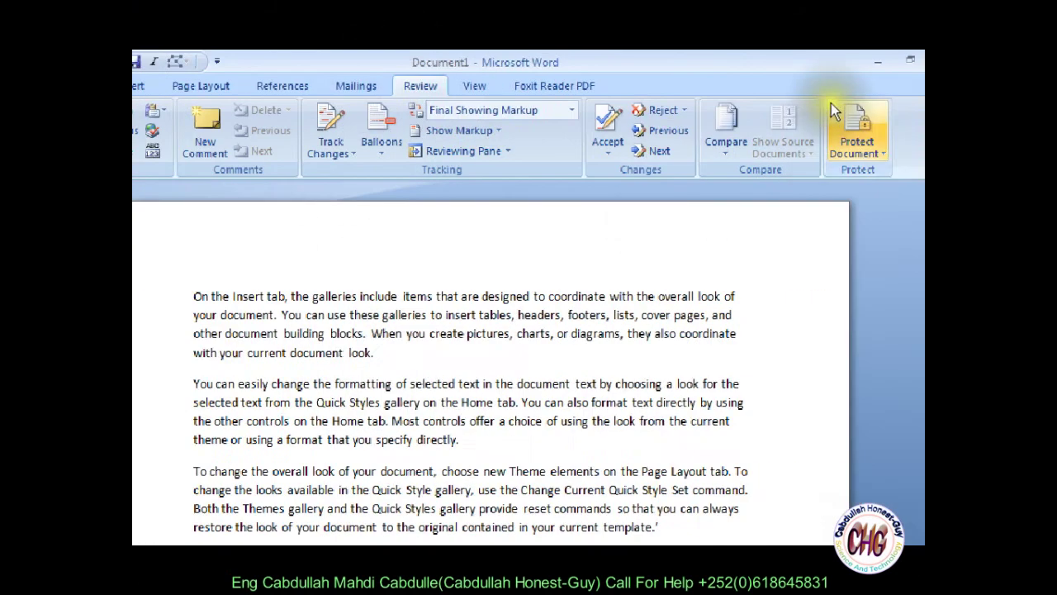
Step: Restart Word 2007 from the Start menu and expand =rand() into sample paragraphs
left_click(840, 59)
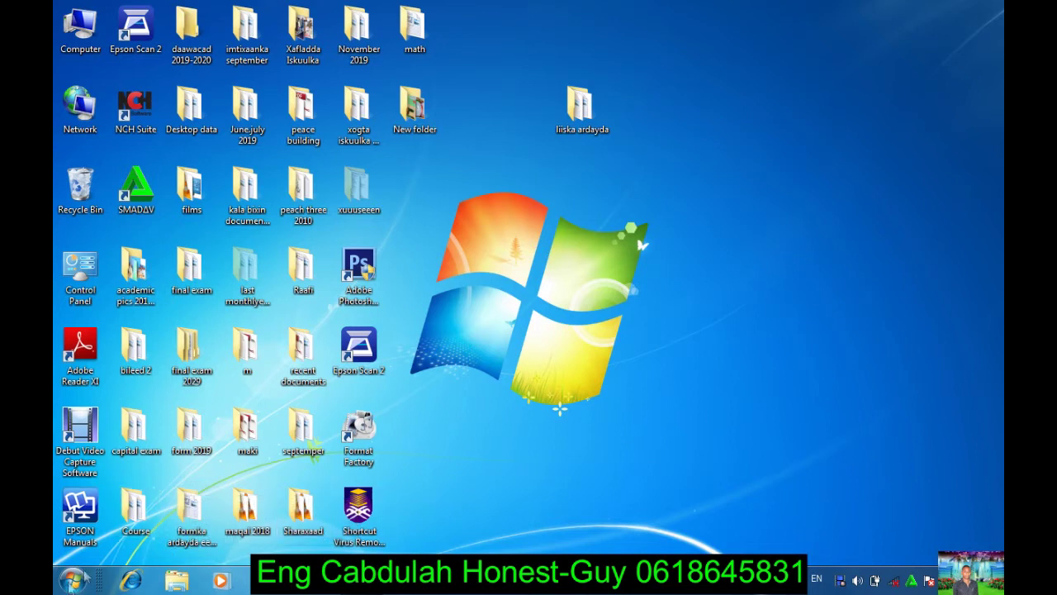
left_click(68, 582)
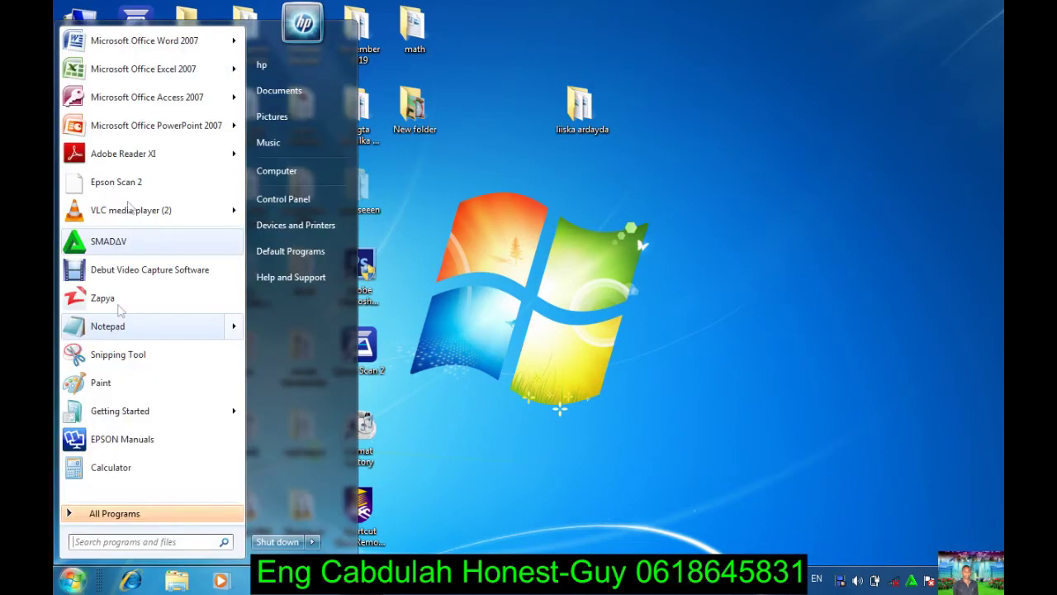
left_click(125, 45)
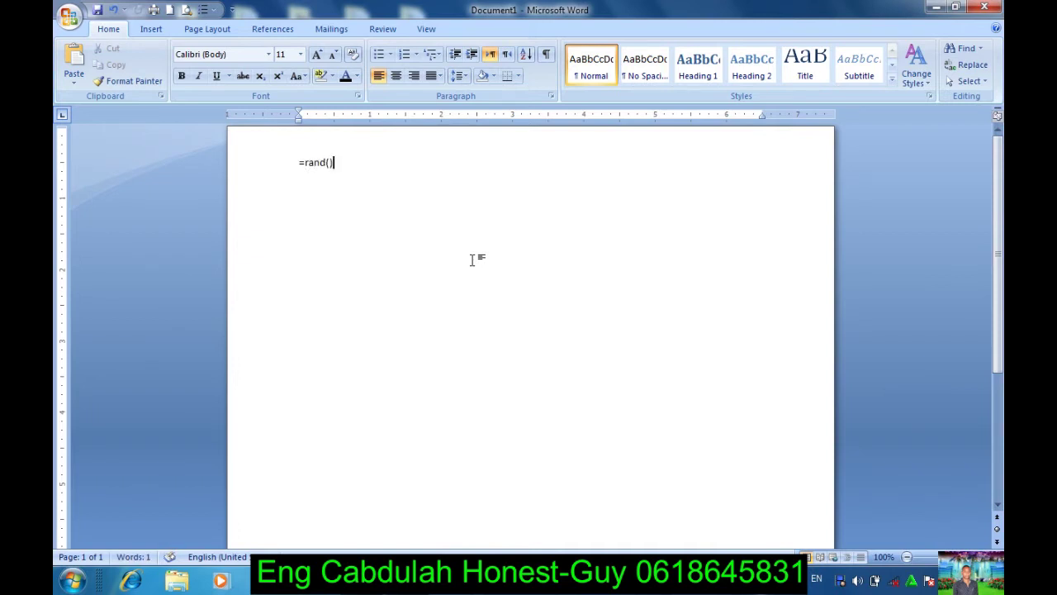
key("Return")
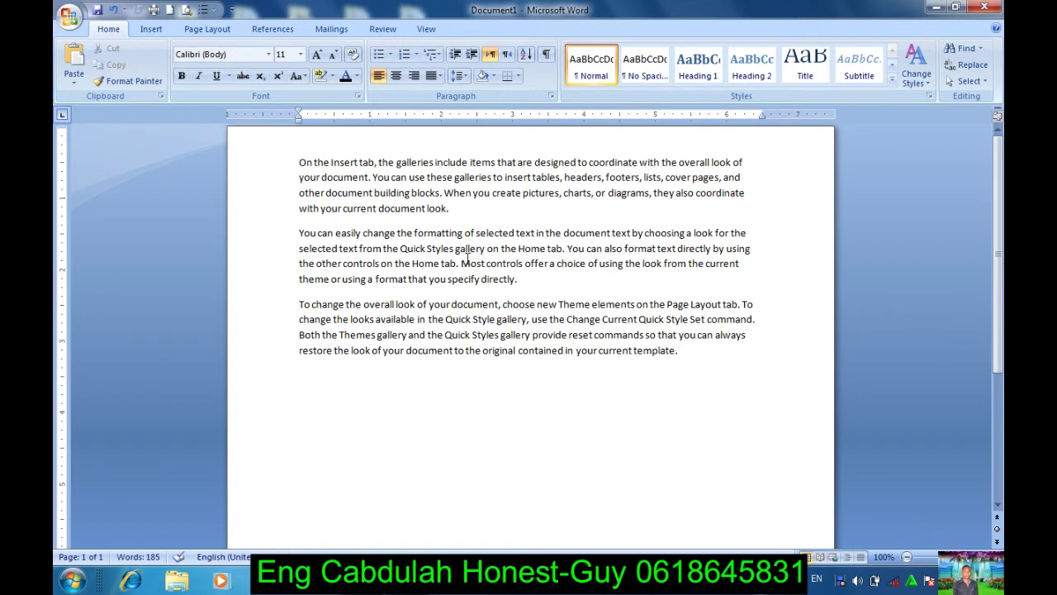
Step: Save the sample text to the Desktop as 'On the Insert tab'
left_click(66, 16)
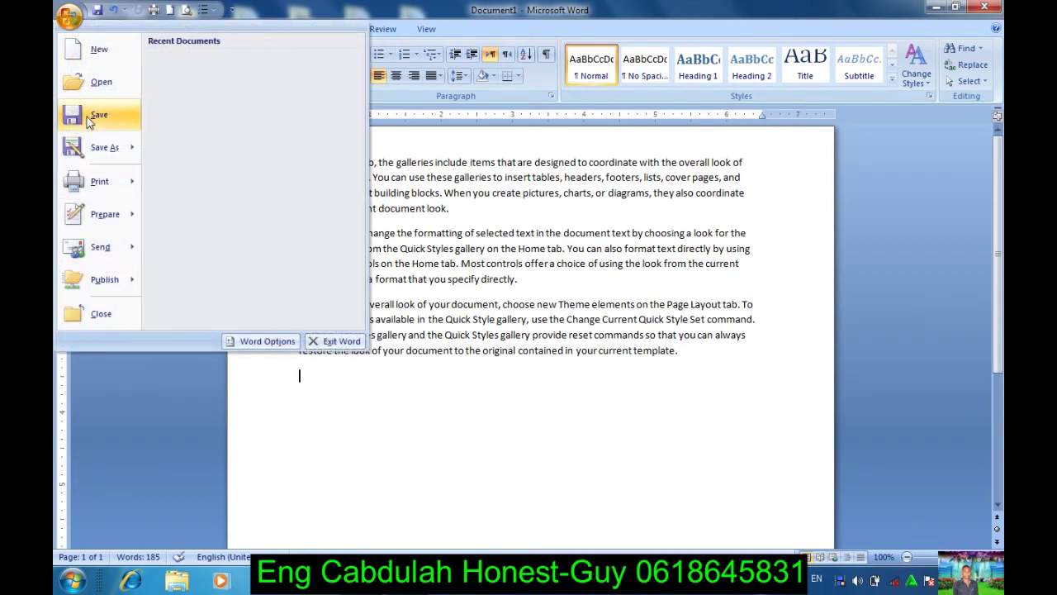
left_click(89, 121)
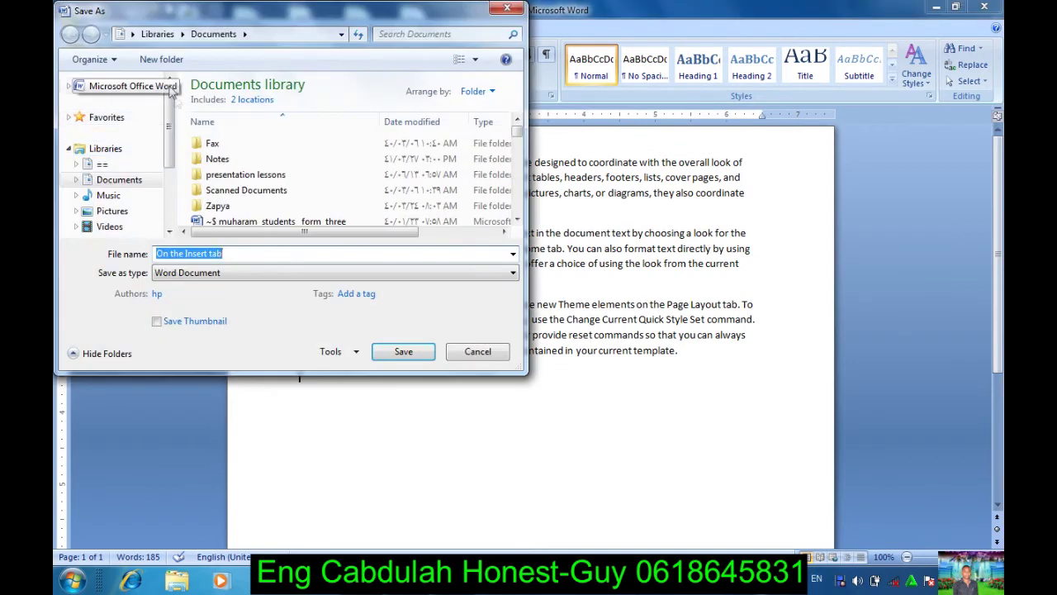
scroll(171, 146, "down", 1)
scroll(171, 145, "up", 1)
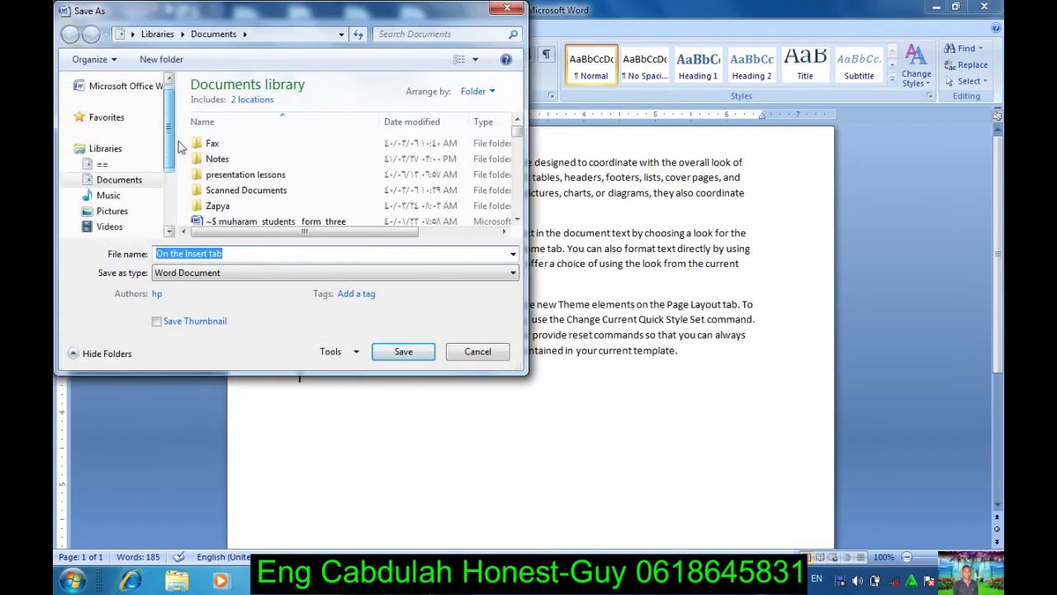
scroll(172, 145, "down", 1)
scroll(178, 115, "up", 1)
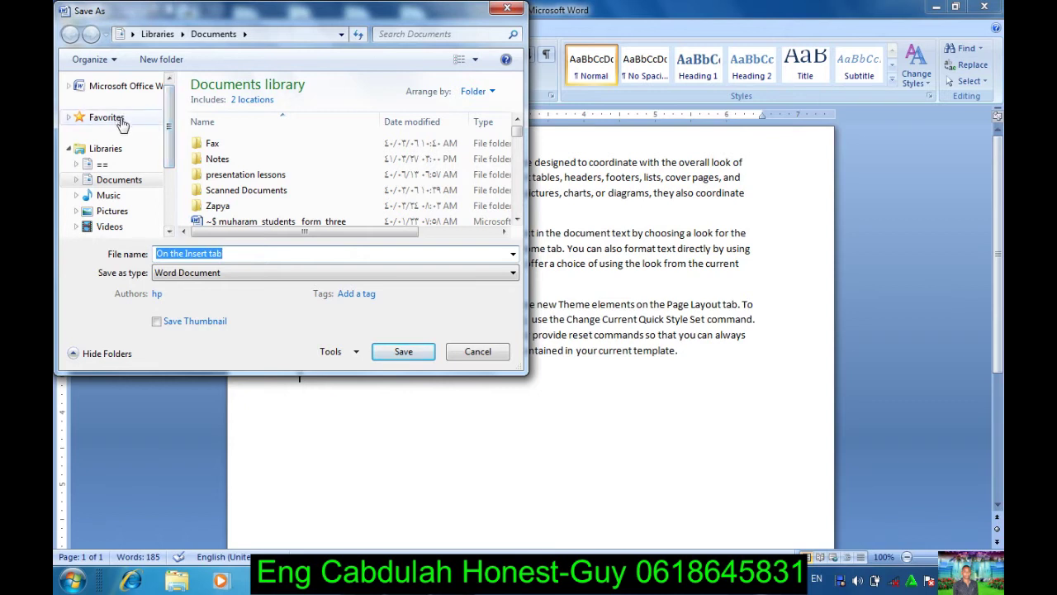
left_click(68, 117)
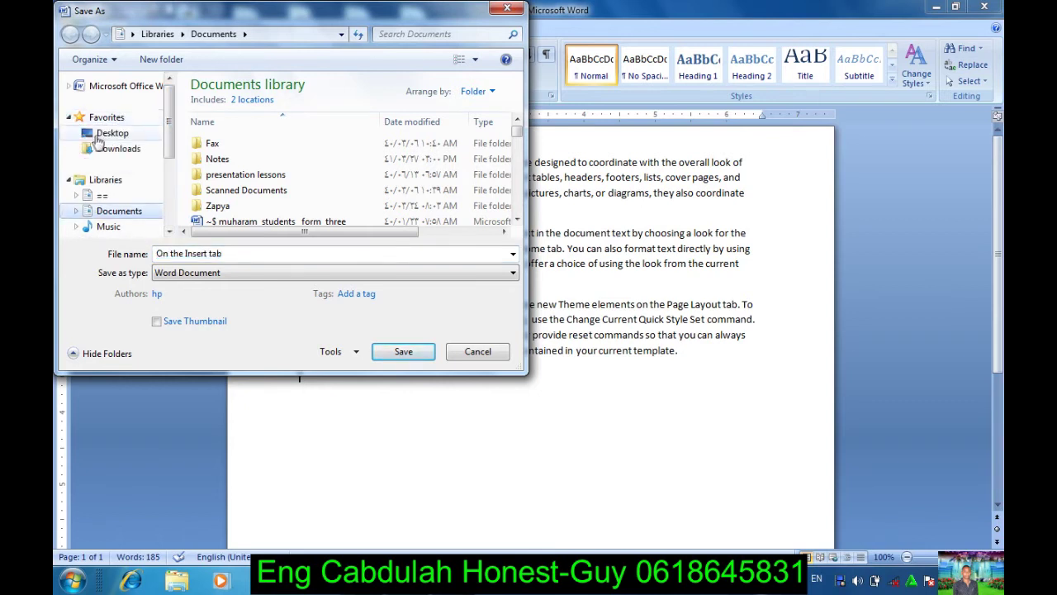
left_click(112, 135)
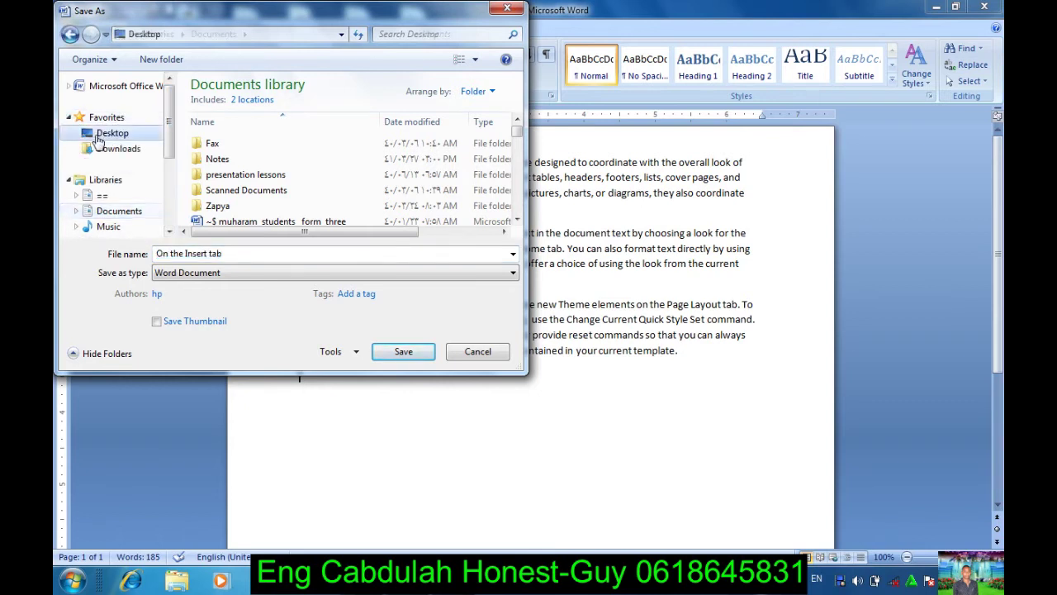
left_click(403, 352)
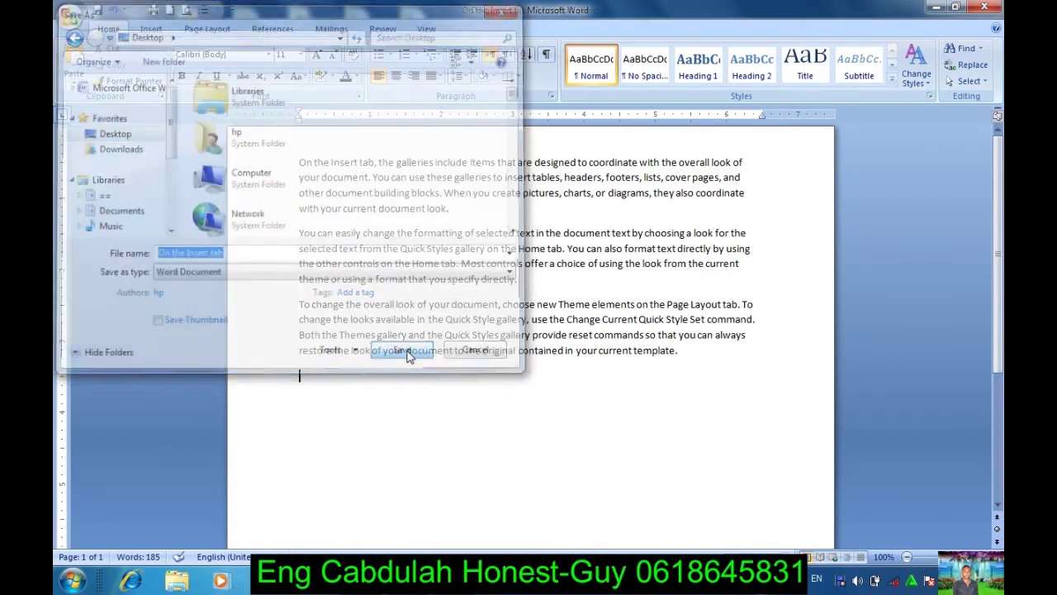
Step: Close Word, reopen 'On the Insert tab' from the desktop maximized, and bring up Save As Tools
left_click(959, 7)
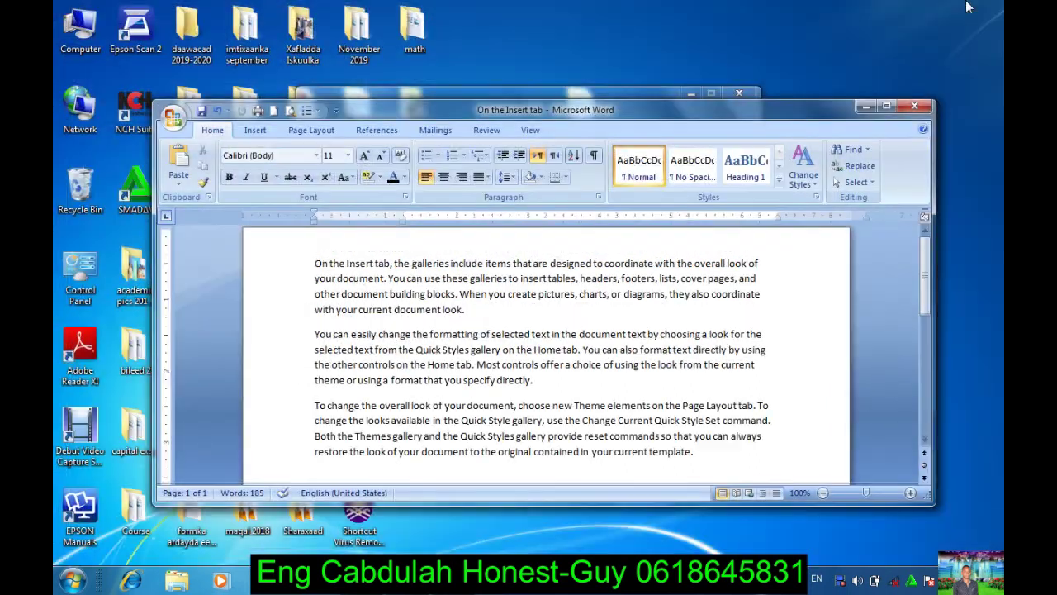
left_click(916, 107)
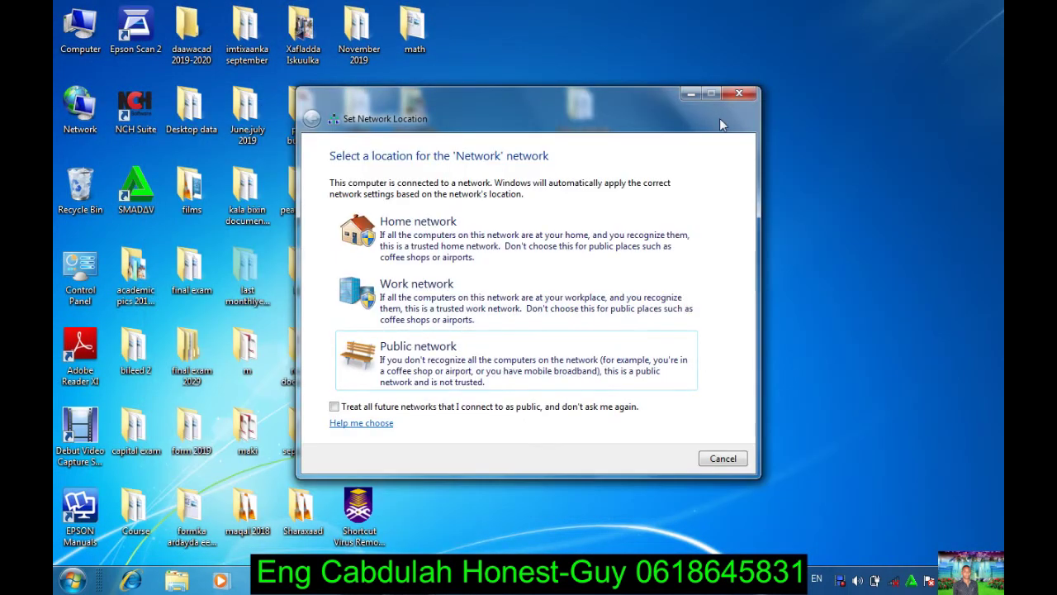
left_click(738, 96)
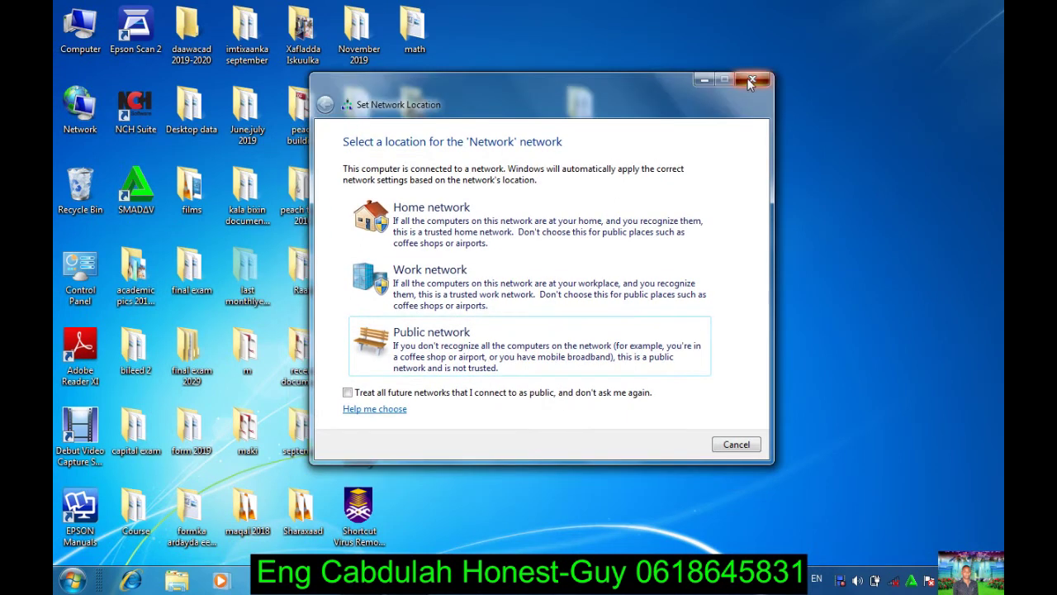
left_click(741, 88)
left_click_drag(416, 188, 708, 219)
double_click(708, 220)
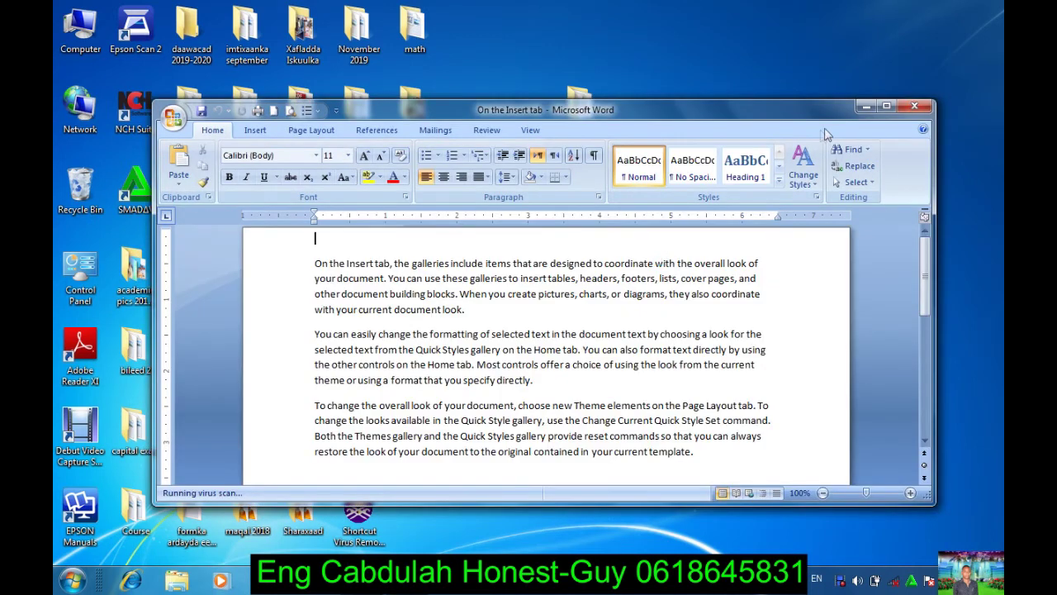
left_click(886, 105)
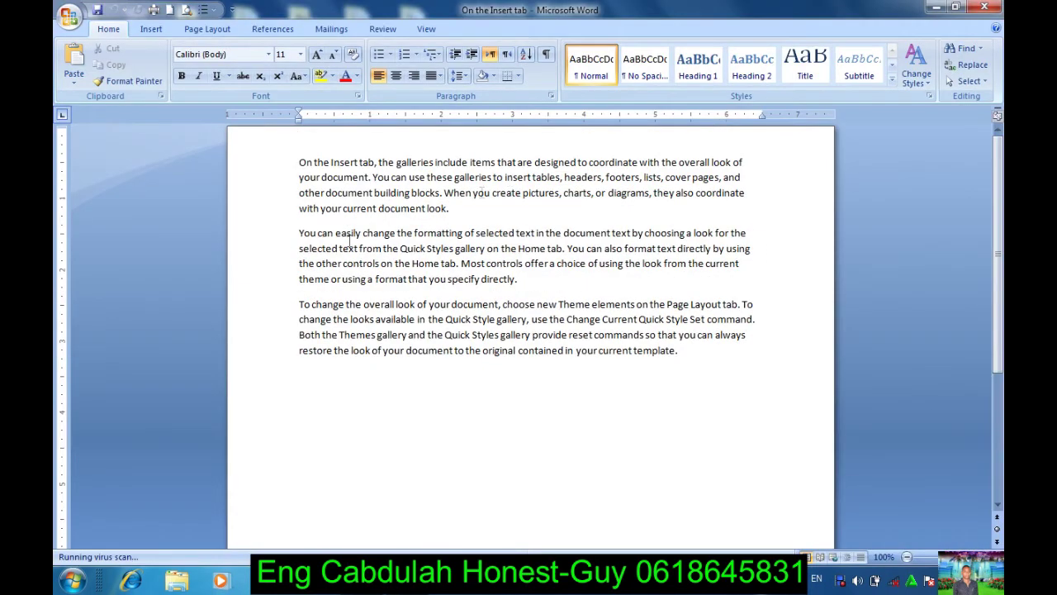
left_click(64, 11)
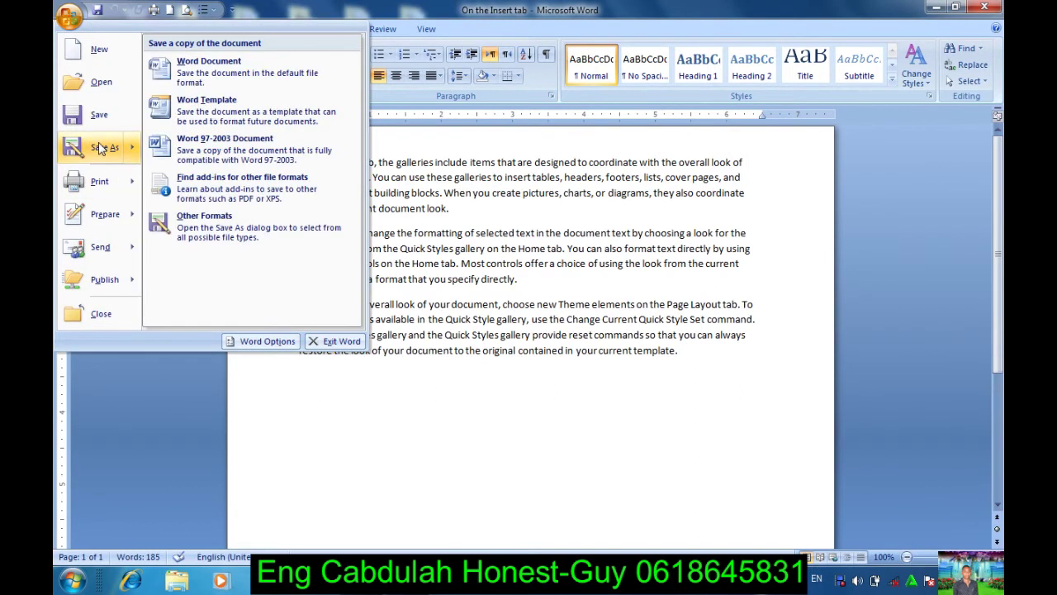
left_click(98, 143)
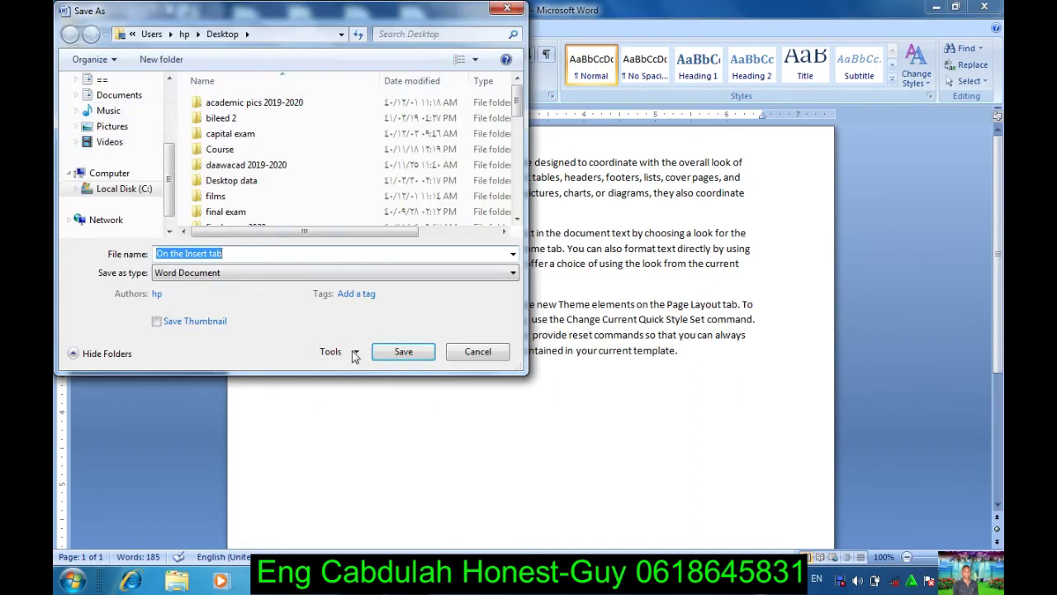
left_click(357, 352)
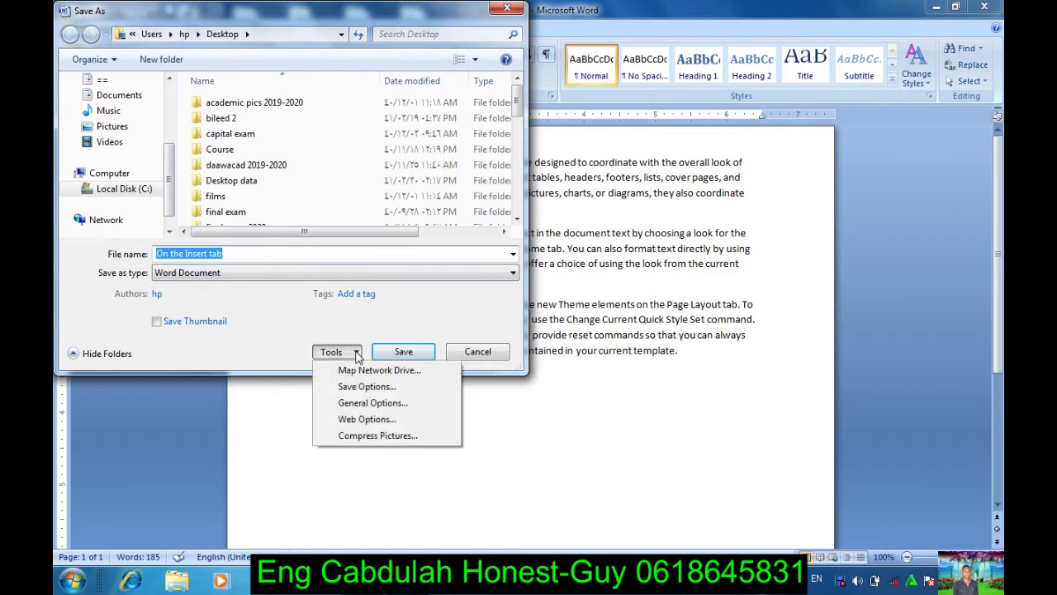
Step: Set a password to open in General Options, re-save 'On the Insert tab', and close Word
left_click(359, 405)
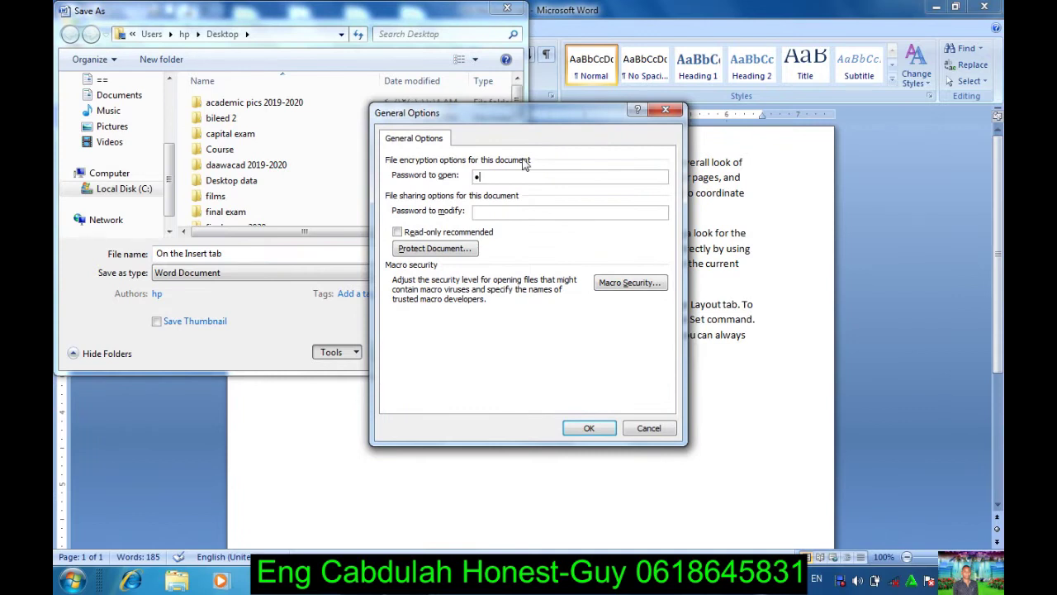
left_click(588, 429)
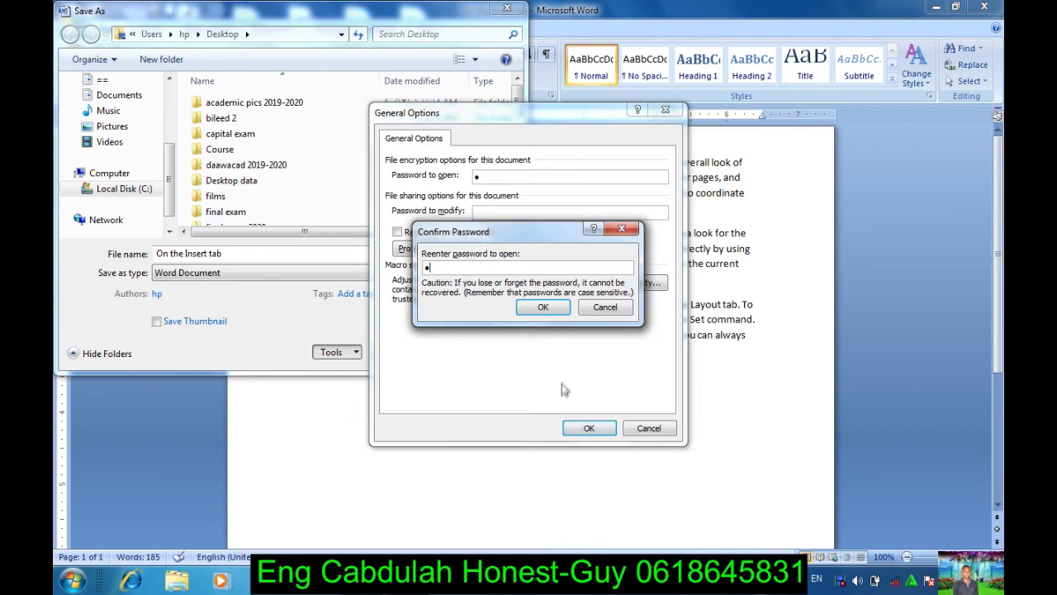
left_click(538, 307)
left_click(403, 352)
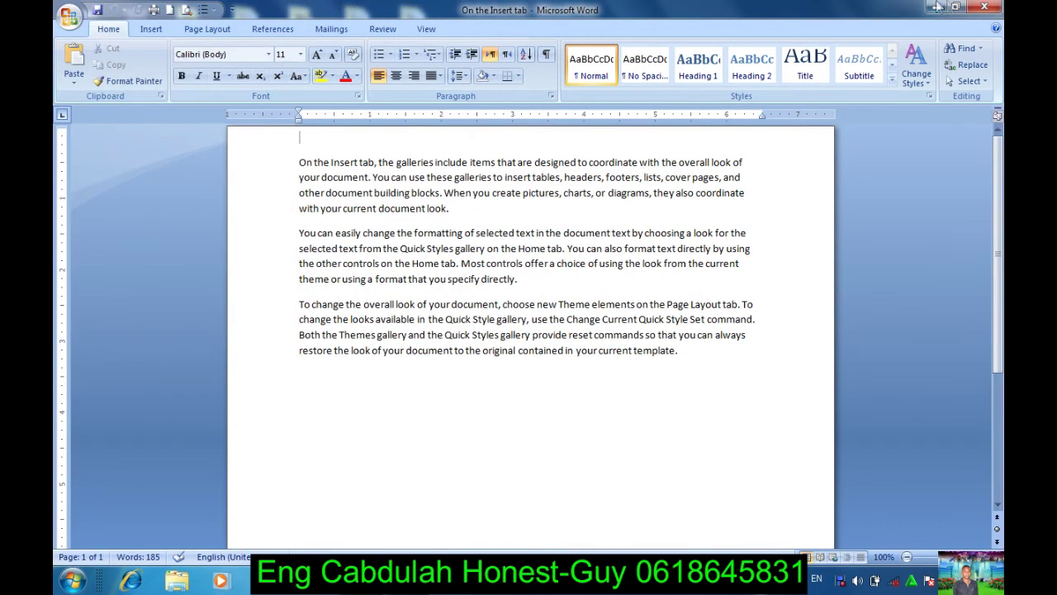
left_click(984, 8)
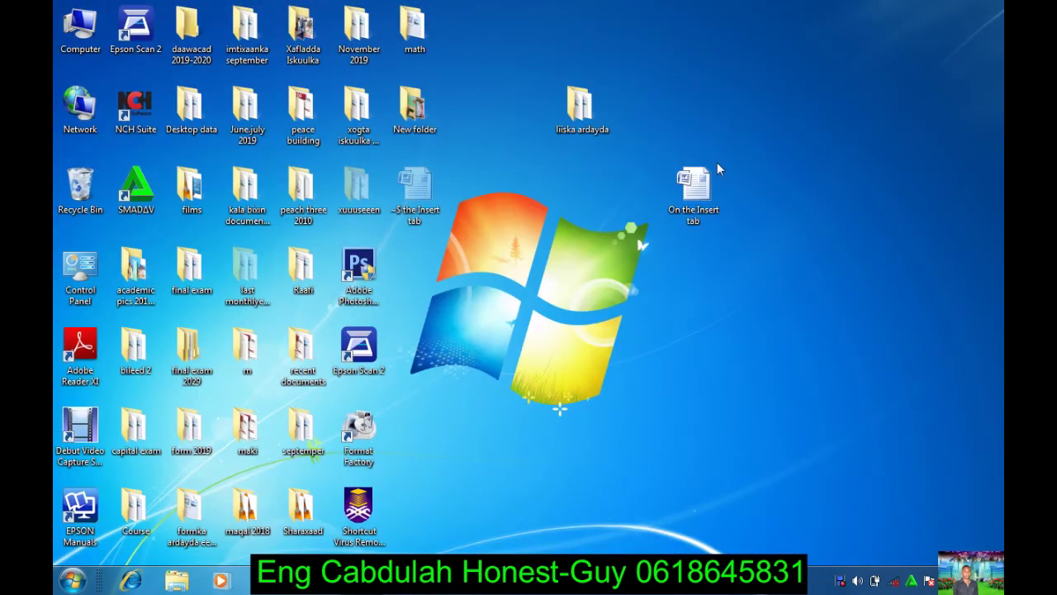
Step: Reopen 'On the Insert tab' from the desktop by entering its open password
double_click(688, 190)
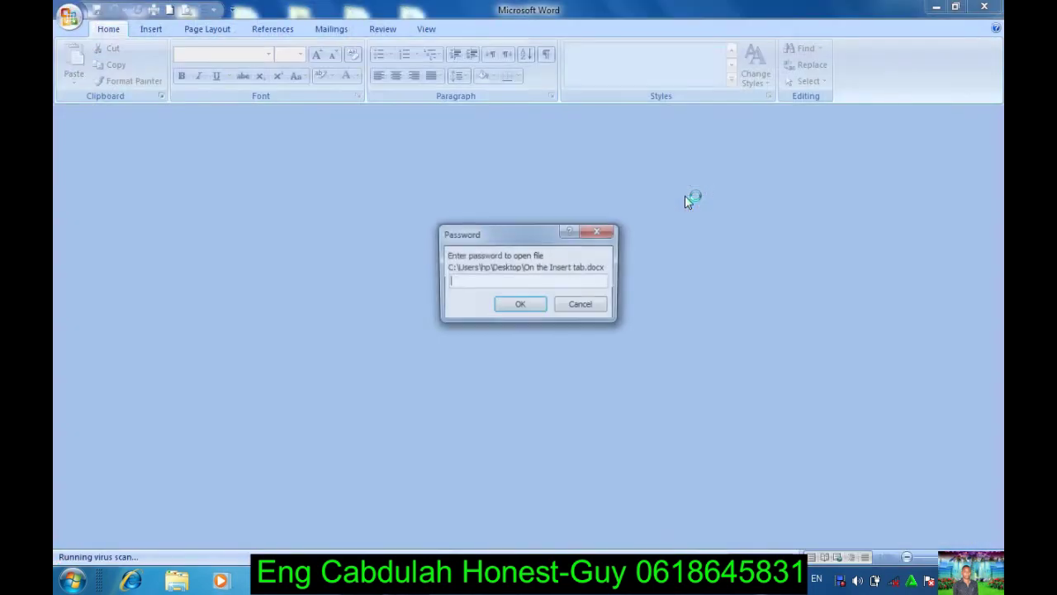
type("1")
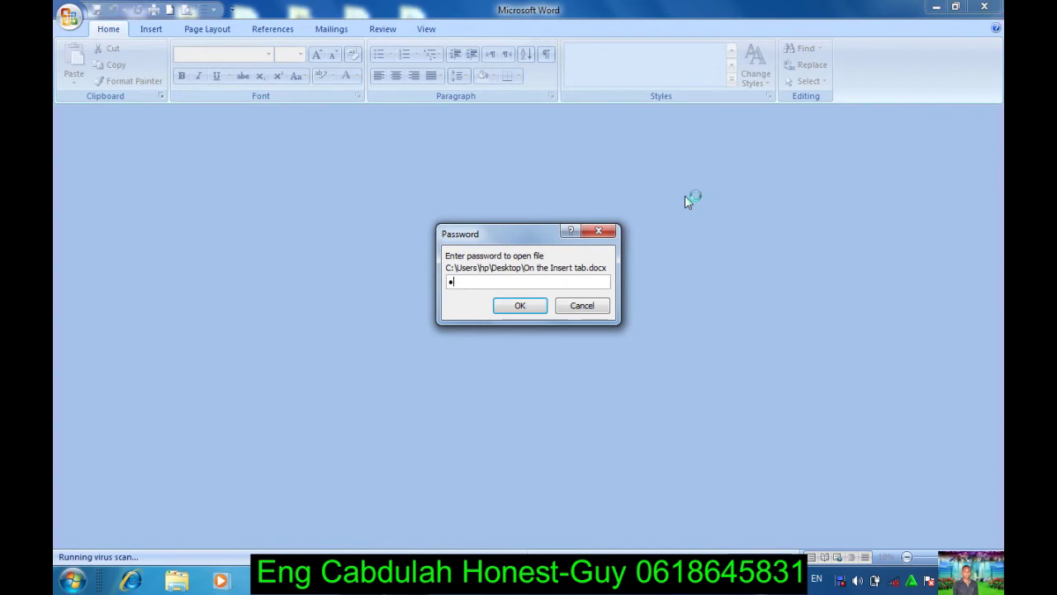
key("Return")
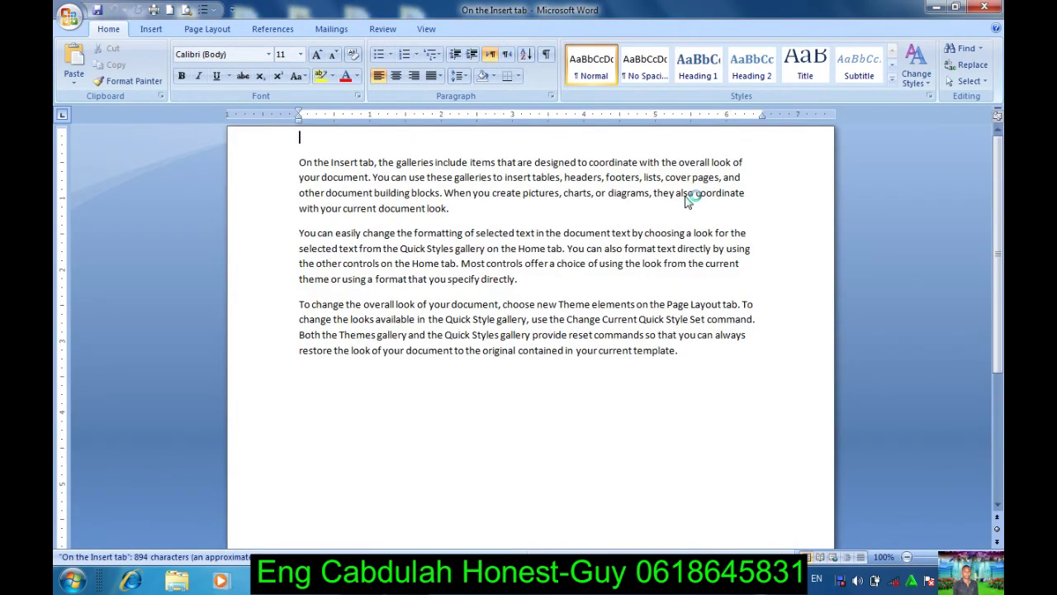
Step: Save 'On the Insert tab' to the Desktop with the open password cleared, then close Word
left_click(57, 18)
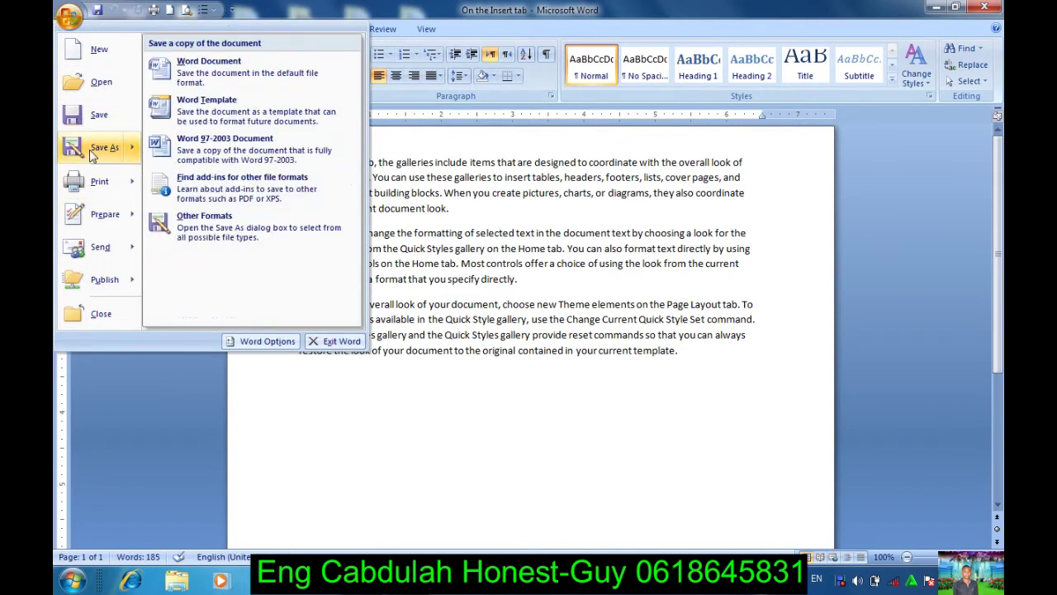
left_click(93, 155)
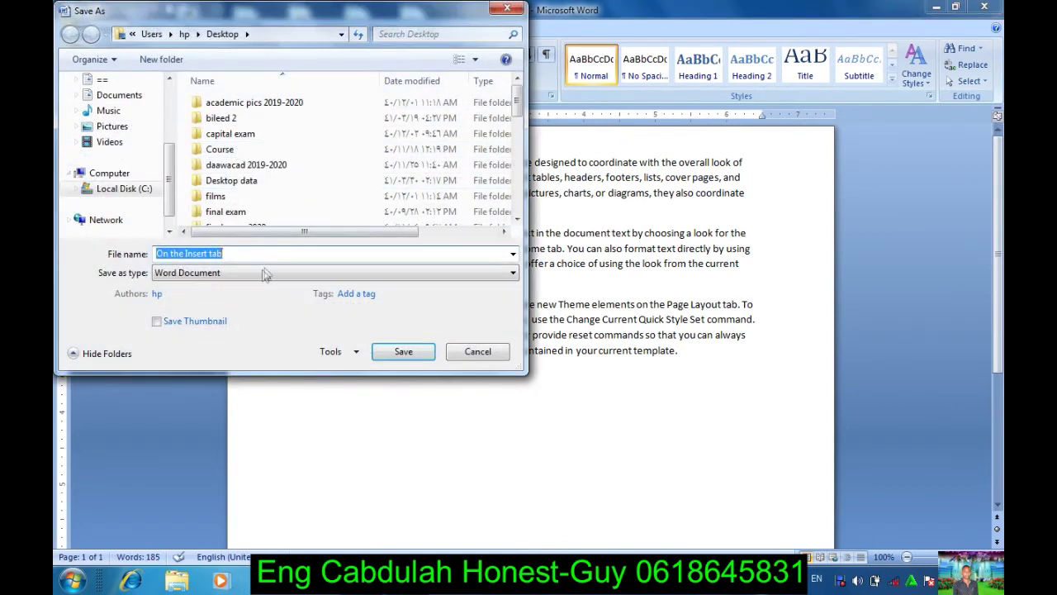
left_click(353, 352)
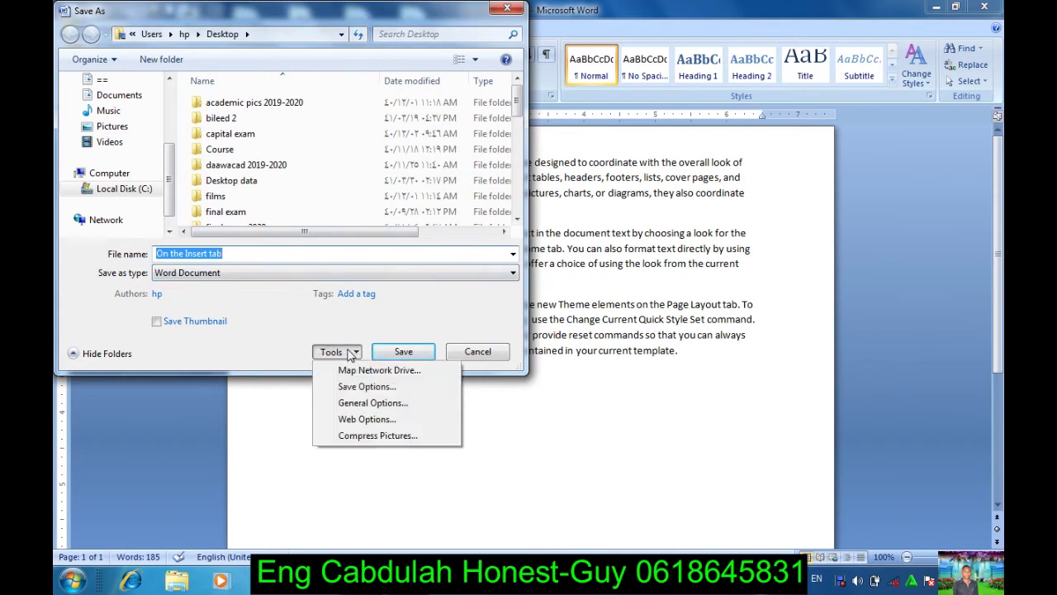
left_click(366, 403)
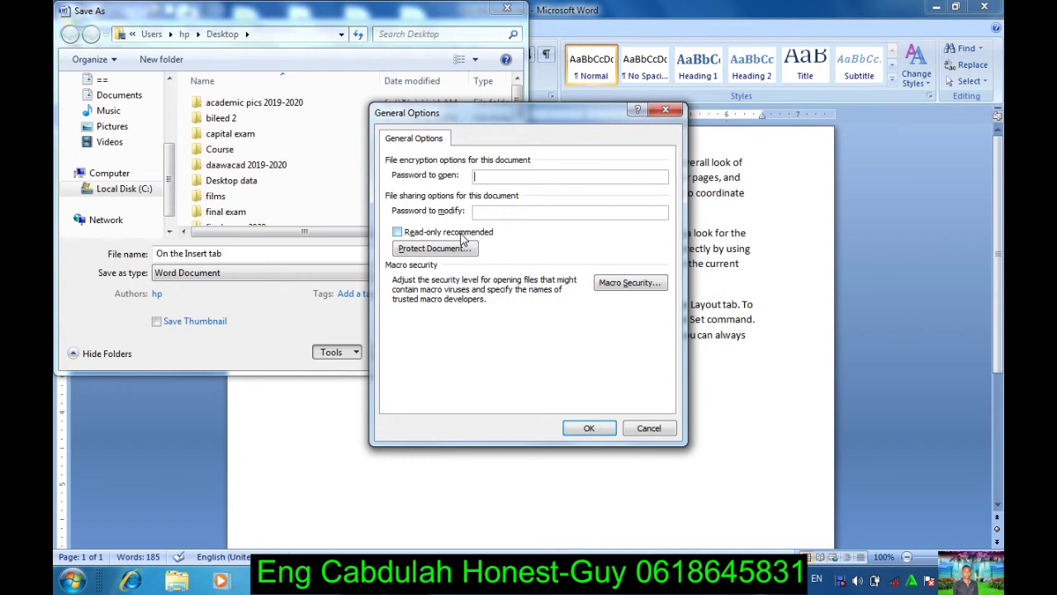
key("Escape")
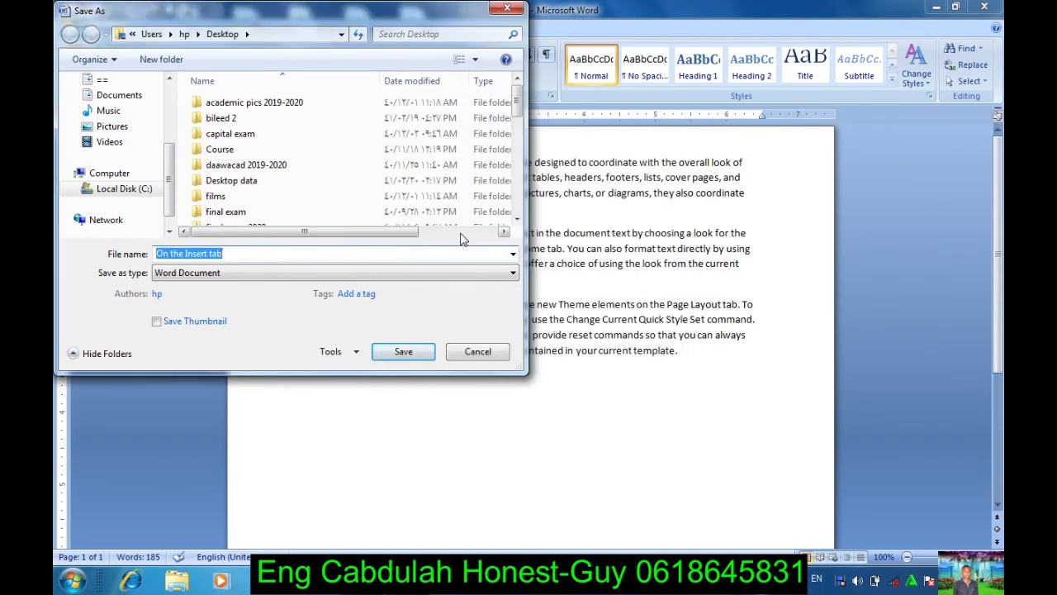
key("Return")
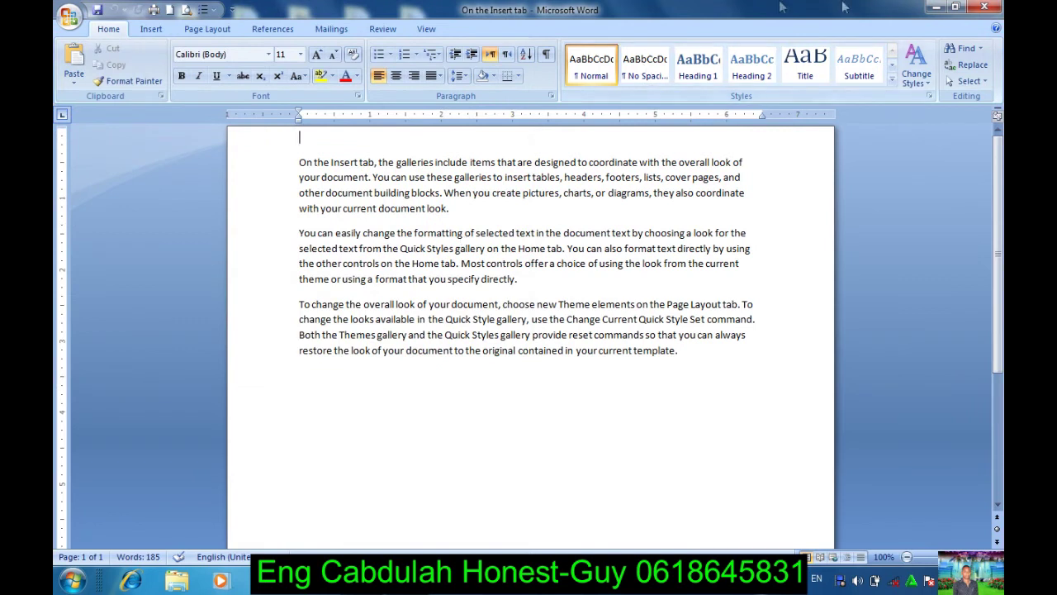
left_click(988, 8)
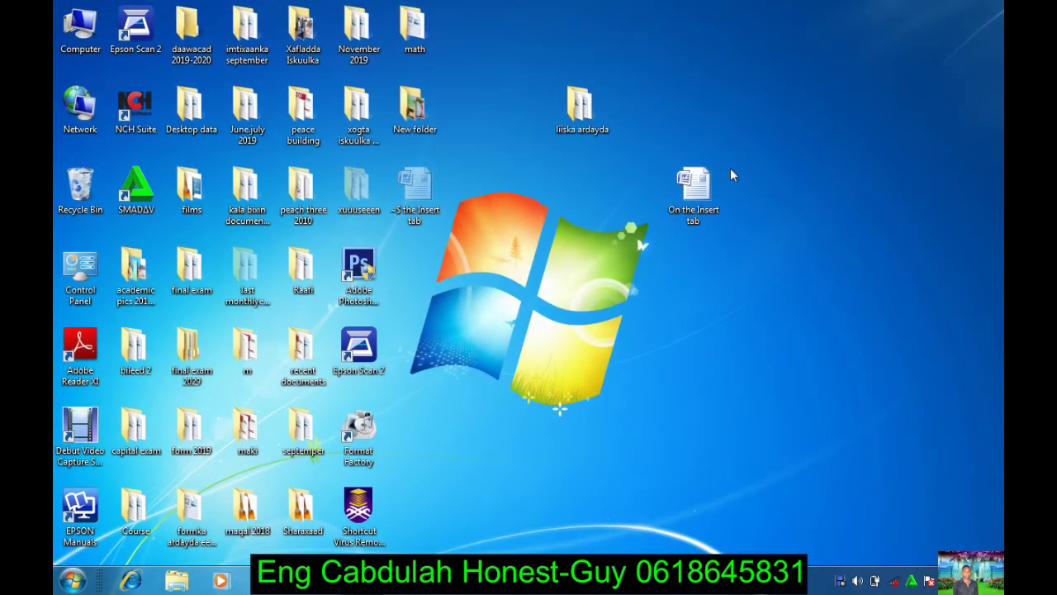
Step: Reopen 'On the Insert tab' from the Desktop to confirm no password prompt, close it, and open Start
double_click(703, 194)
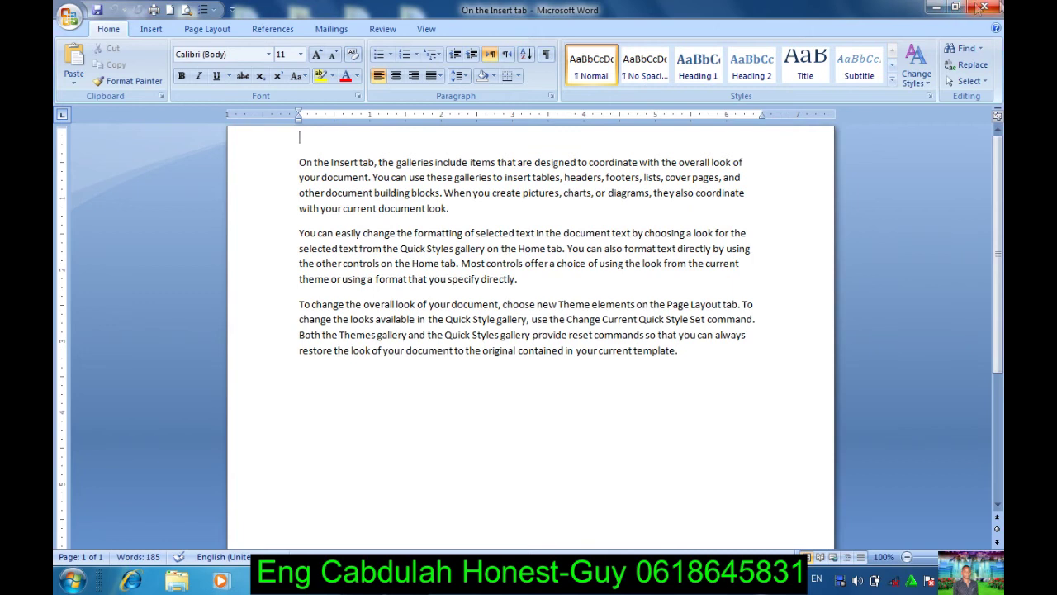
left_click(998, 7)
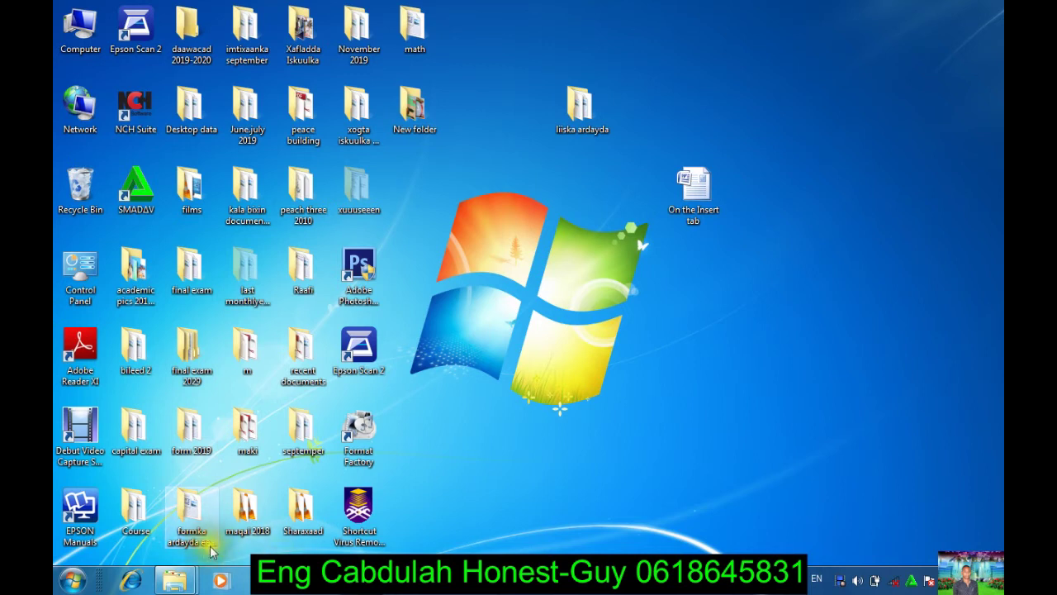
left_click(73, 581)
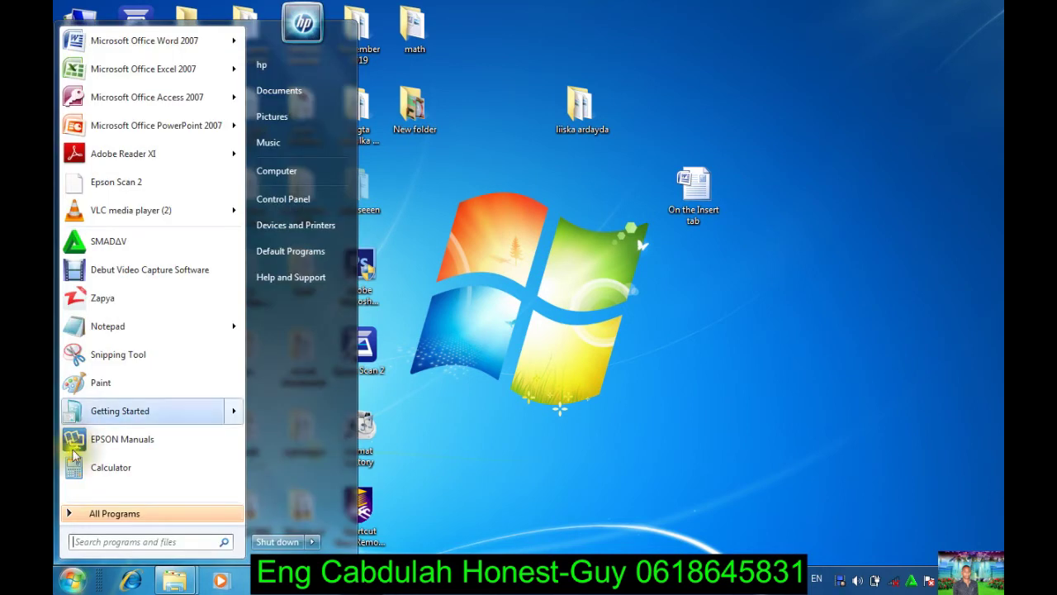
Step: Launch Word 2007, fill Document1 with three =rand() sample paragraphs, and display the insertion commands
left_click(134, 42)
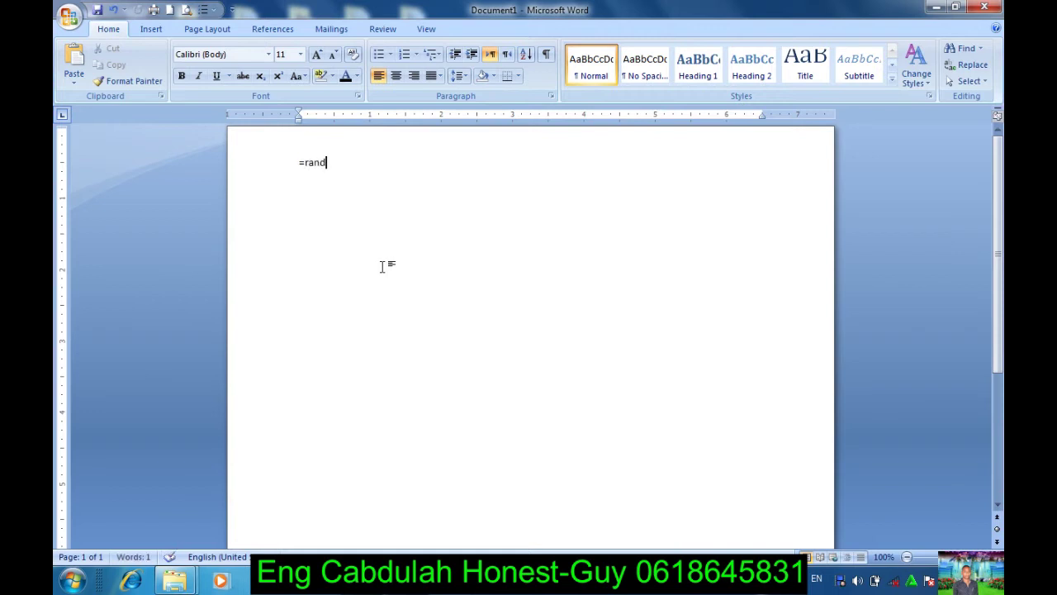
key("Return")
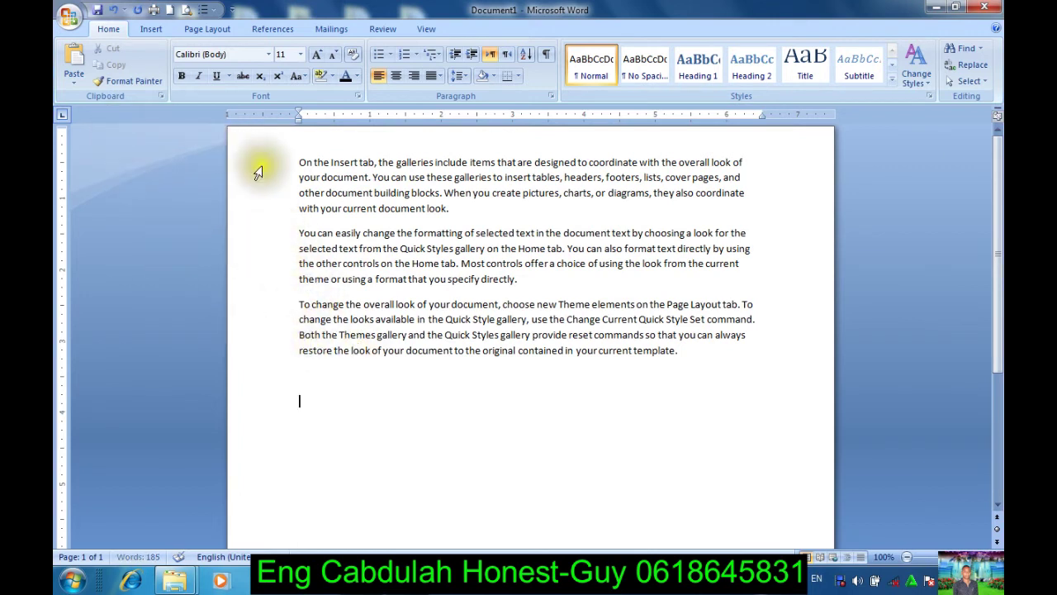
left_click(151, 29)
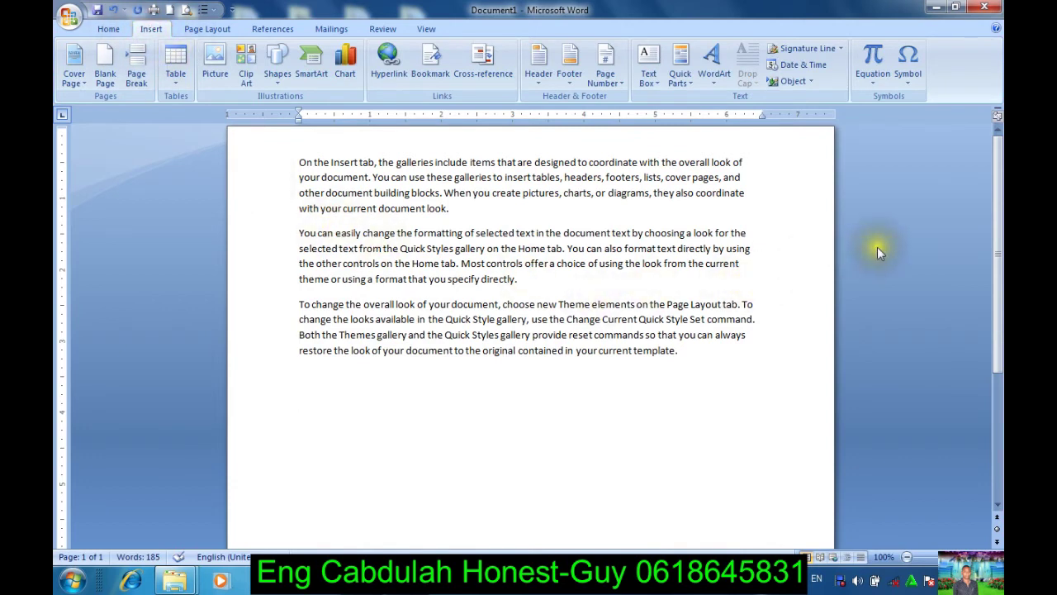
Step: Use Text from File to insert the Desktop file 'On the Insert tab' below the sample paragraphs
left_click(813, 84)
left_click(813, 84)
left_click(814, 85)
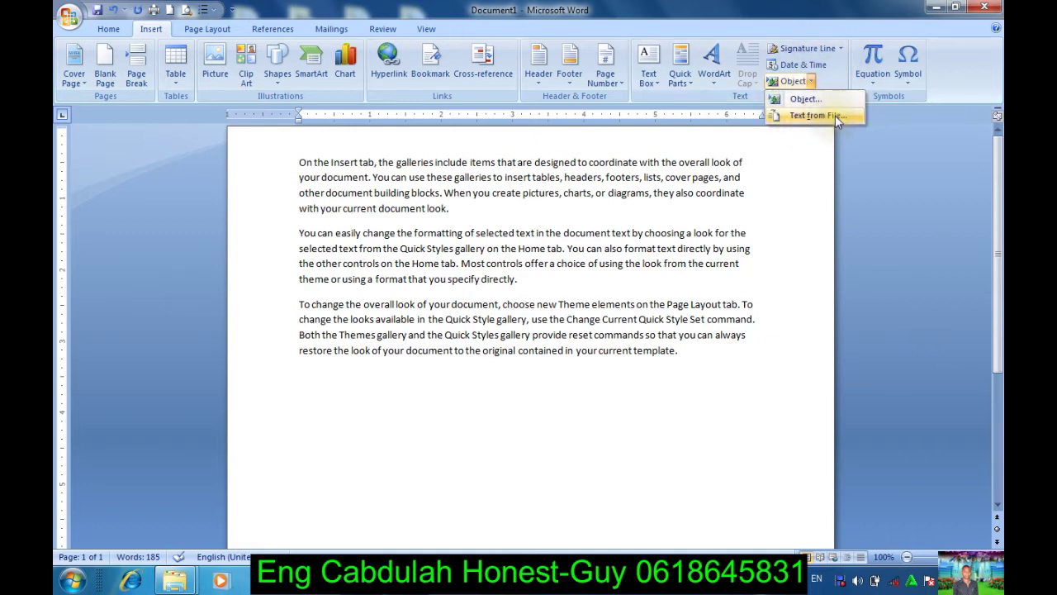
left_click(835, 115)
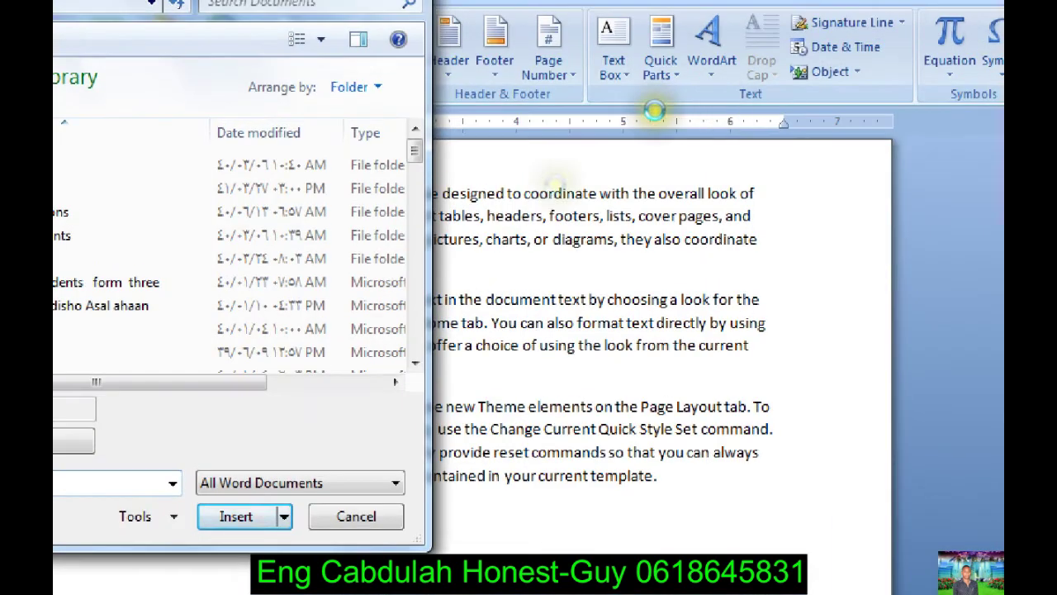
left_click(460, 235)
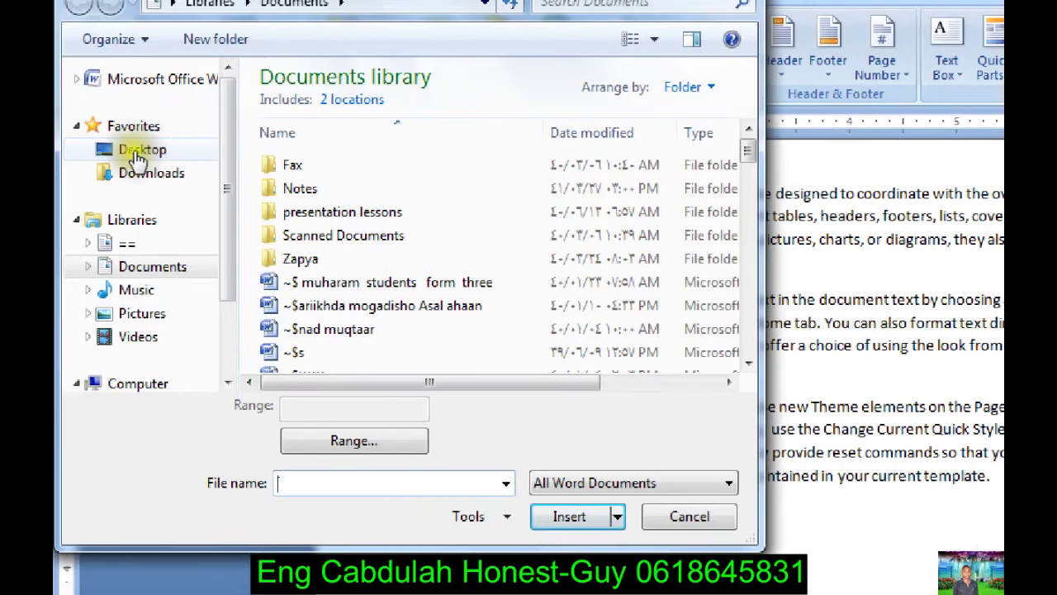
left_click(138, 155)
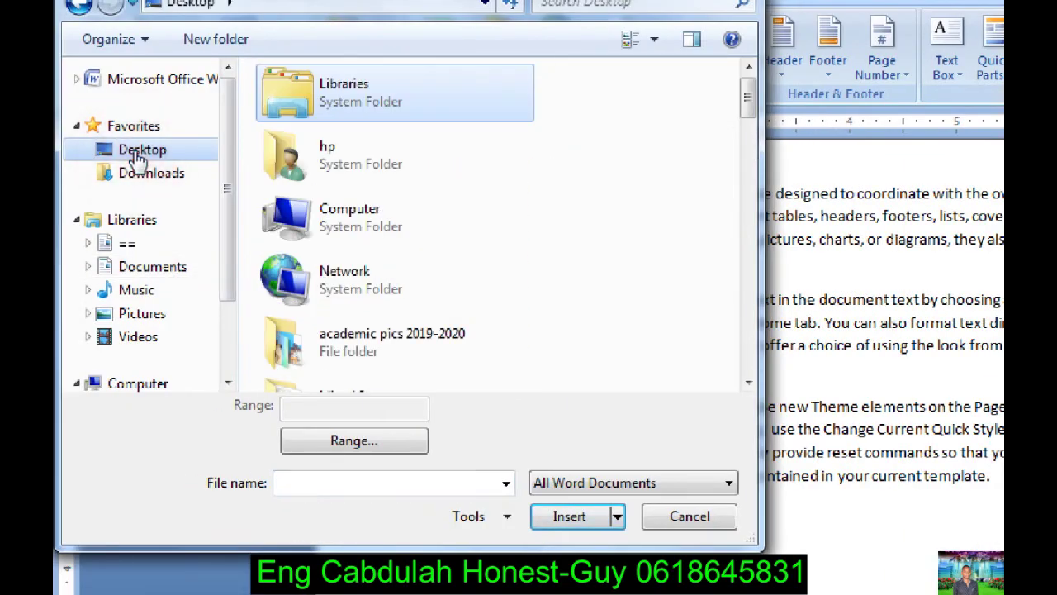
left_click_drag(748, 100, 789, 383)
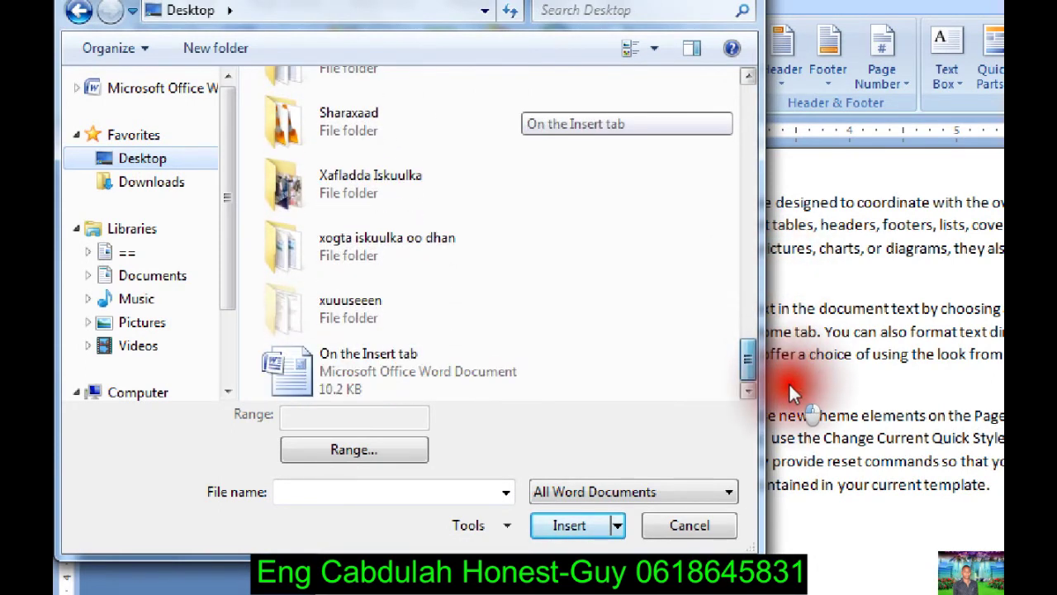
left_click(572, 367)
left_click(446, 364)
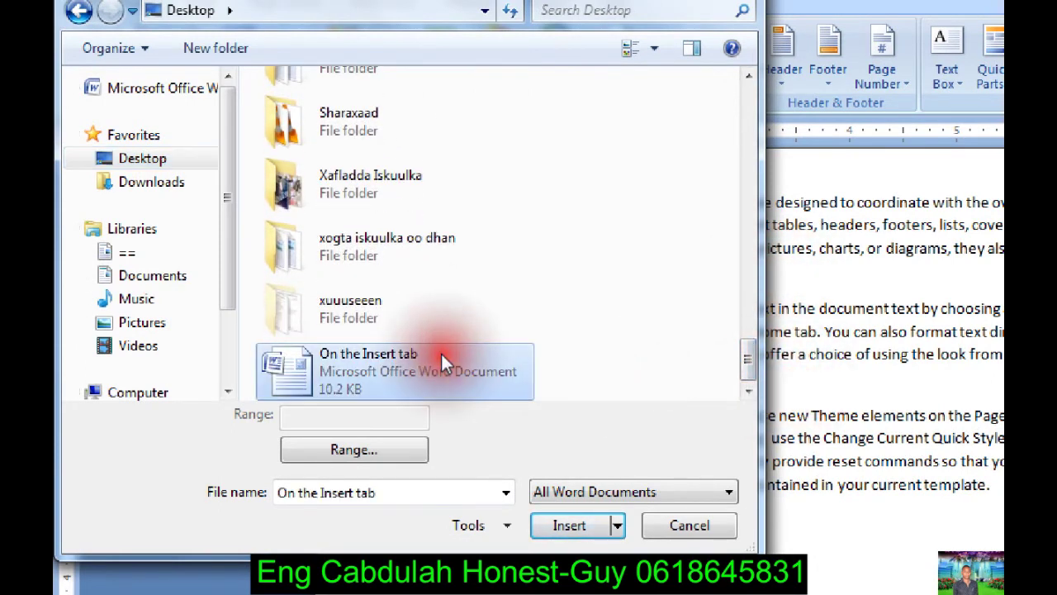
left_click(555, 528)
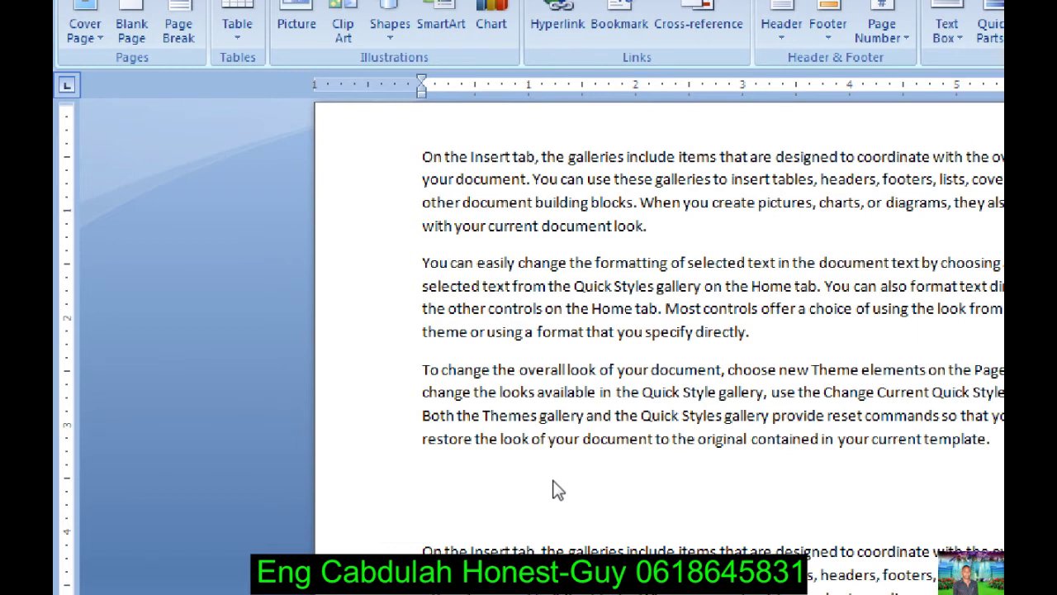
left_click(553, 468)
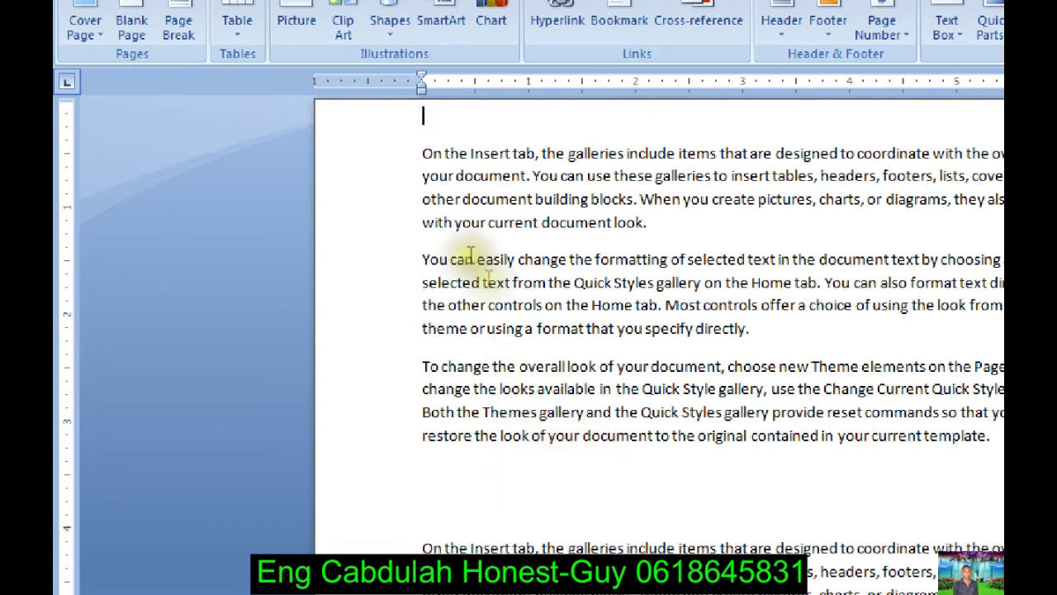
left_click_drag(422, 153, 991, 462)
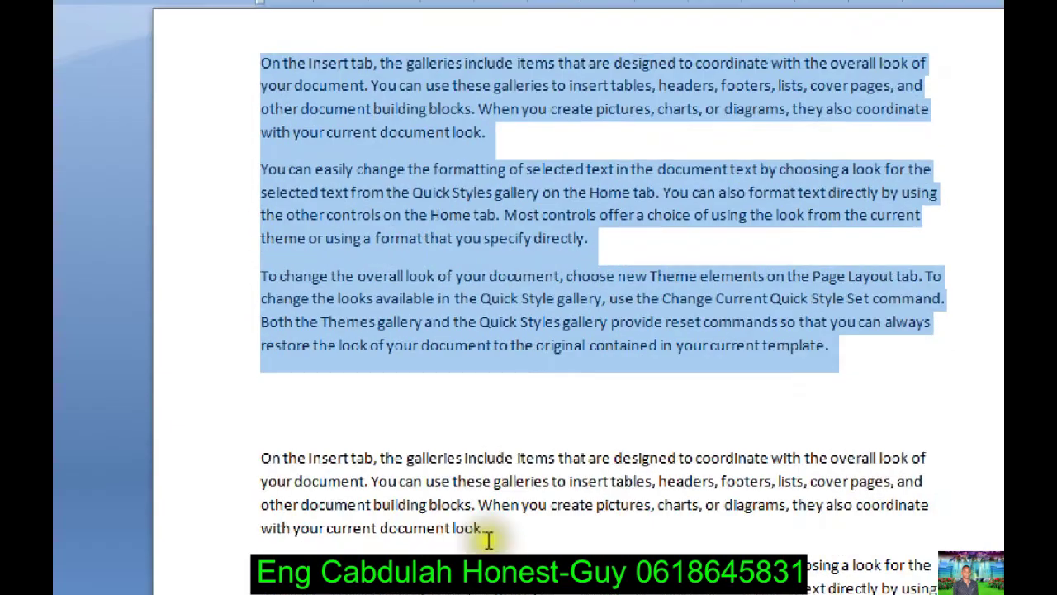
left_click(486, 547)
left_click_drag(301, 424, 685, 549)
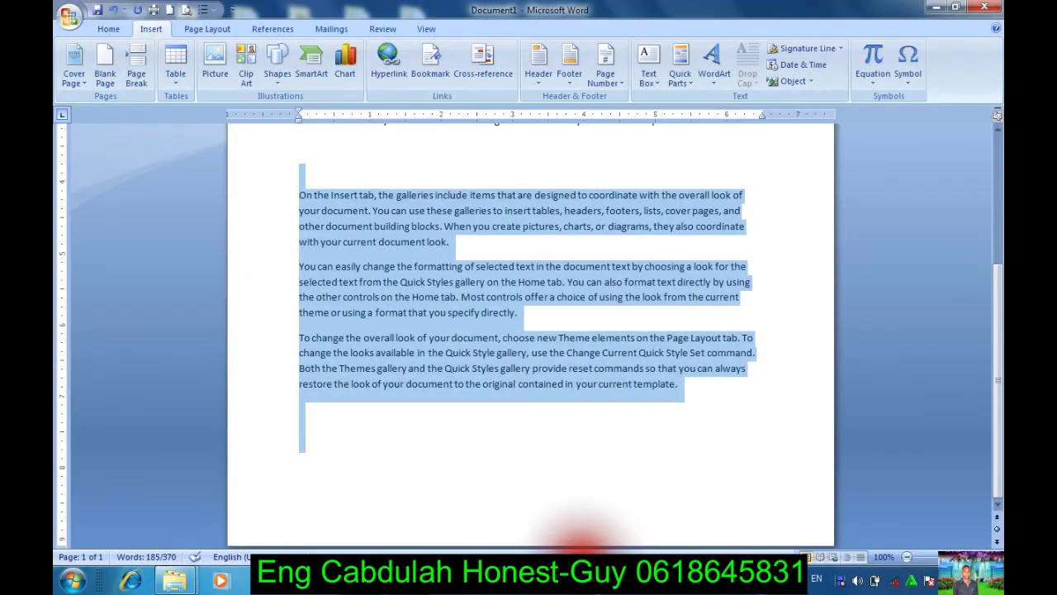
left_click_drag(668, 538, 426, 351)
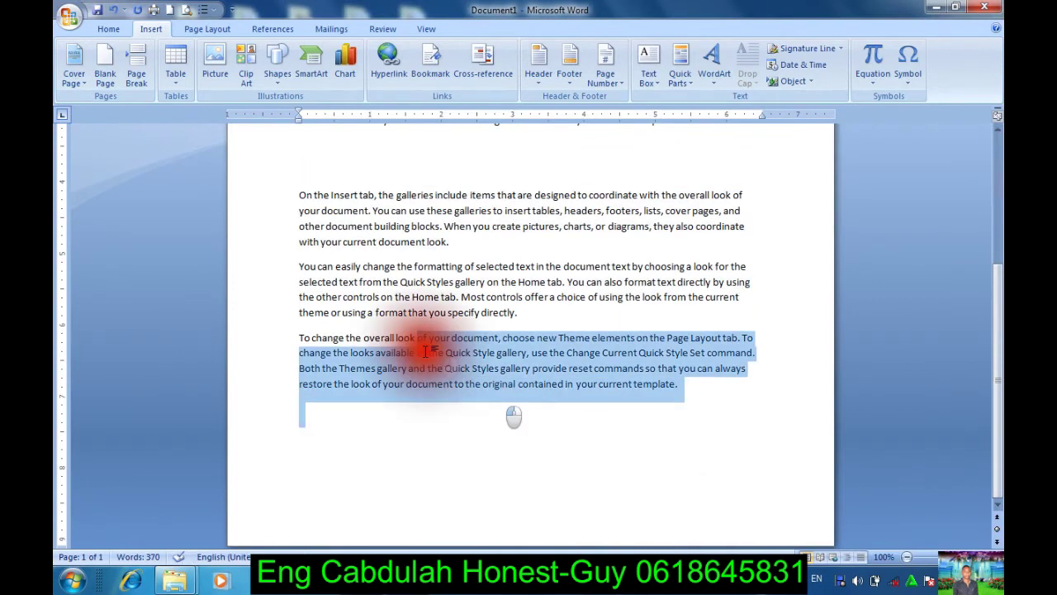
left_click(395, 421)
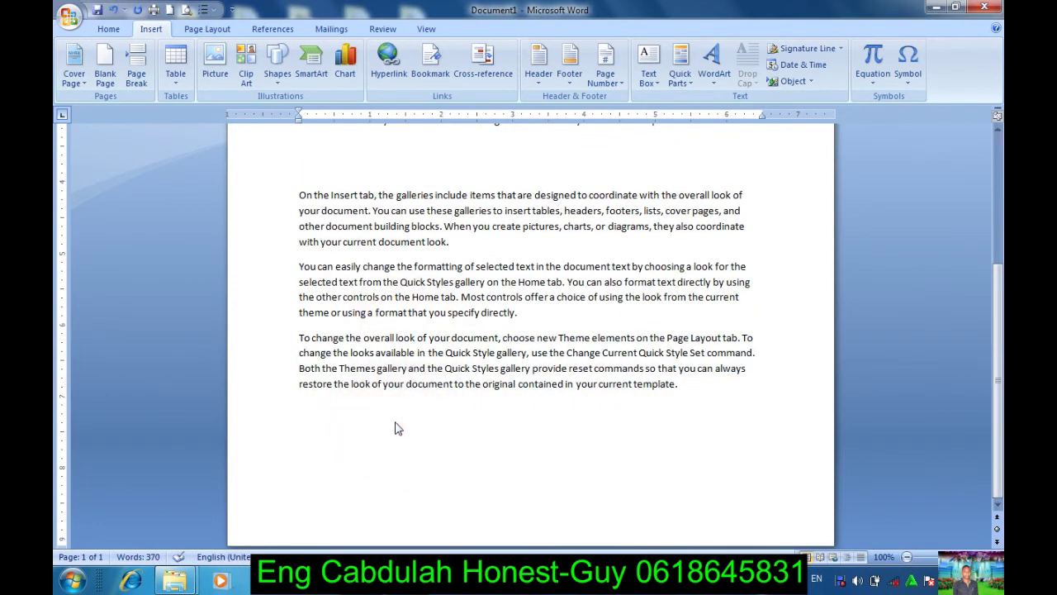
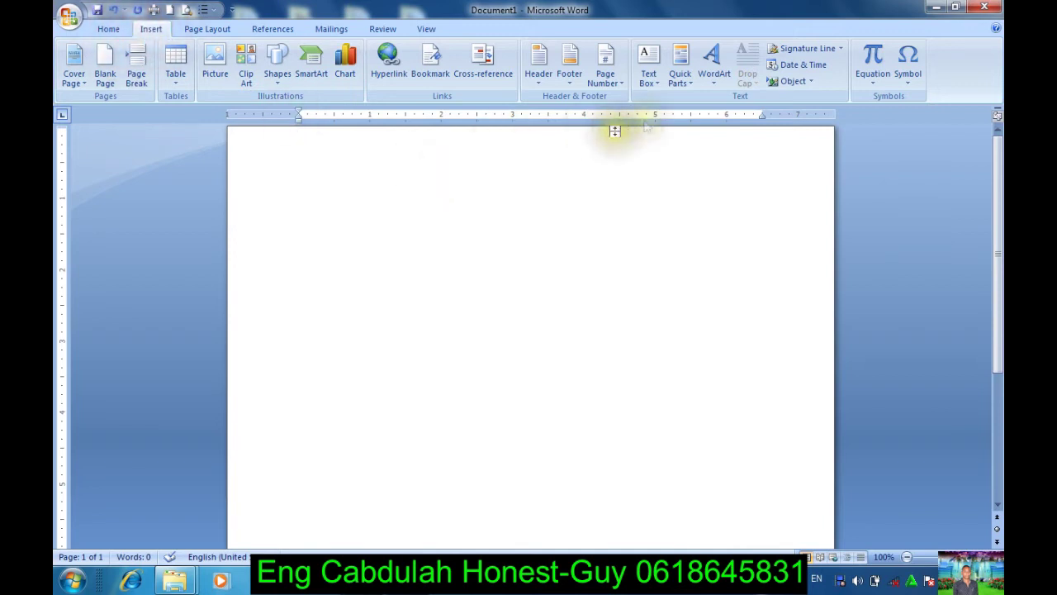
Step: Insert the text of the Desktop file 'On the Insert tab' into the document, then minimize Word
left_click(809, 82)
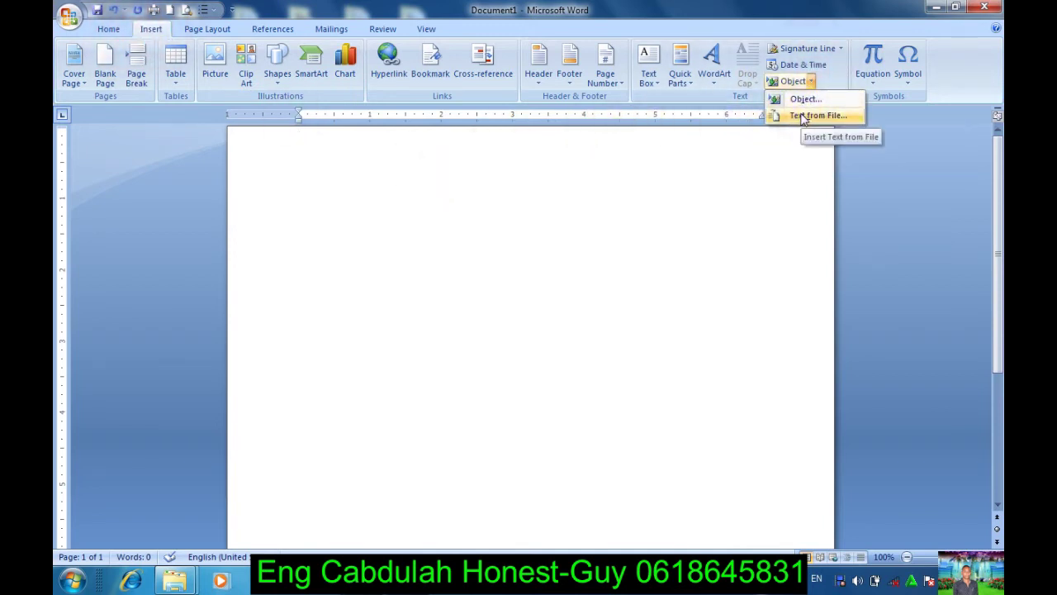
left_click(801, 116)
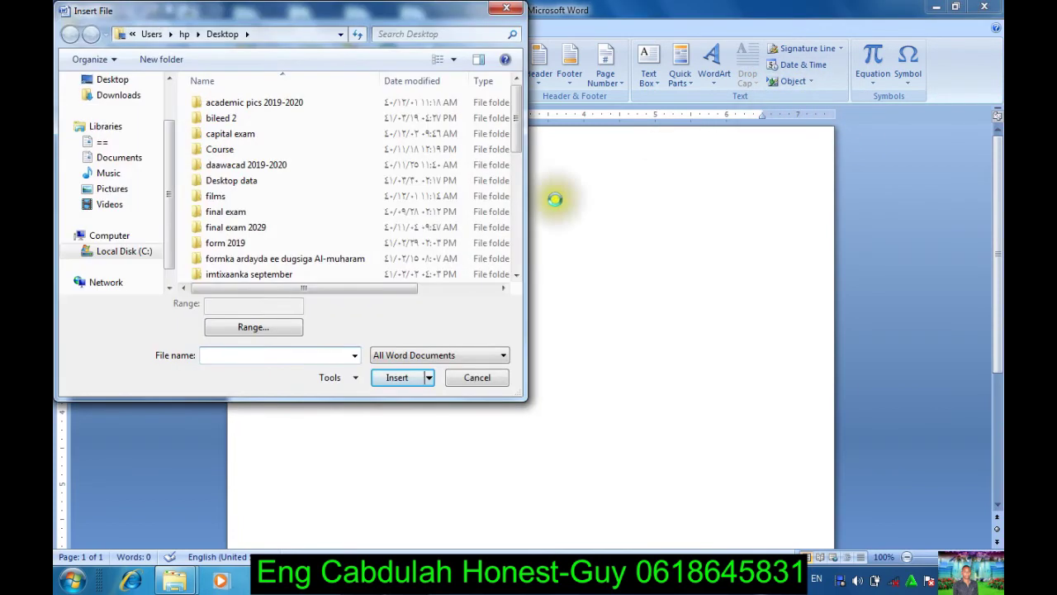
left_click(115, 80)
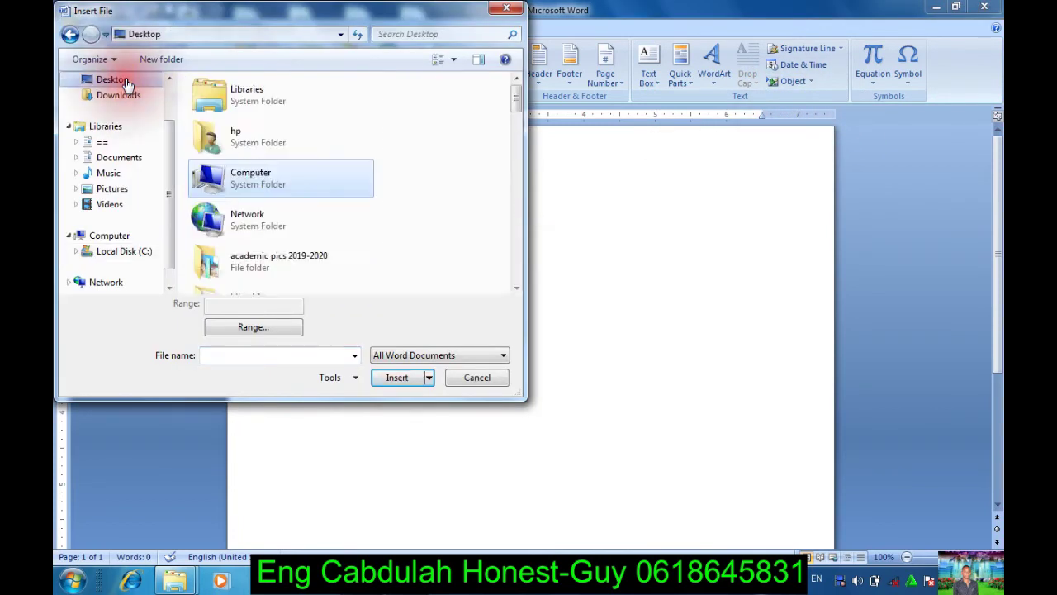
left_click_drag(515, 100, 528, 311)
left_click(373, 282)
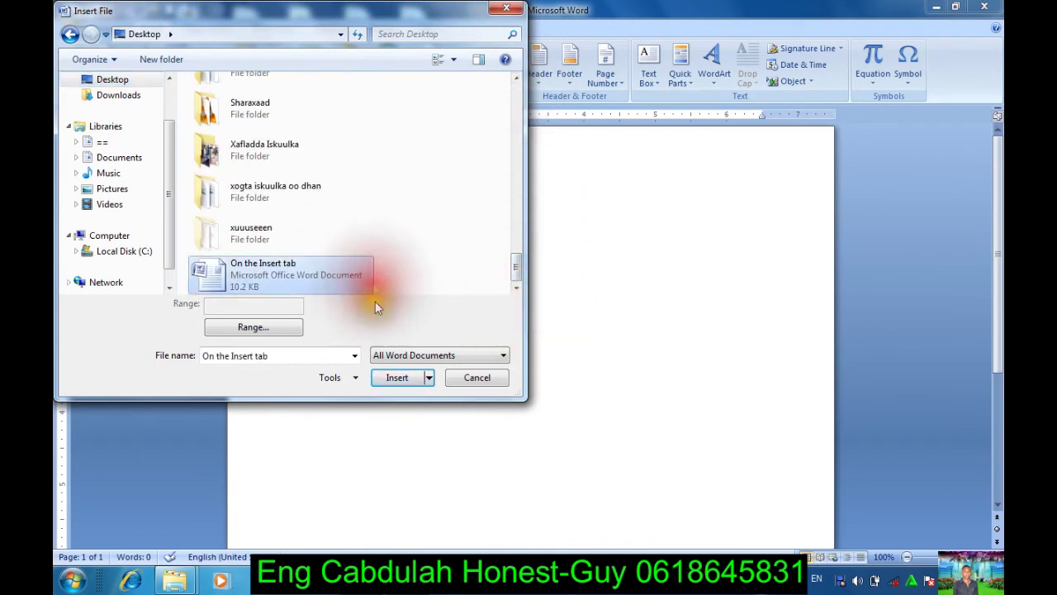
left_click(397, 377)
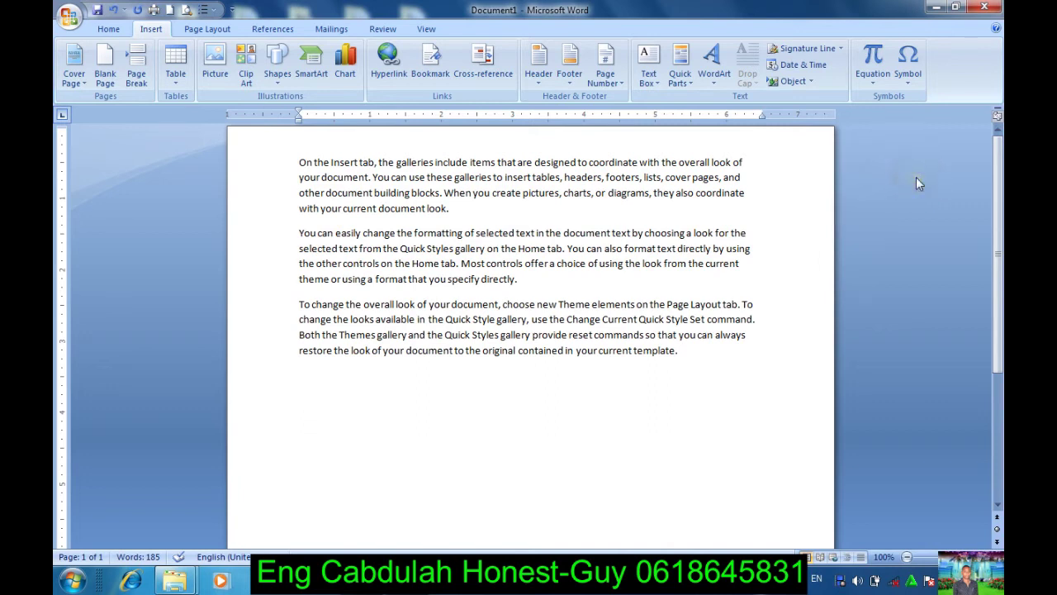
left_click(936, 6)
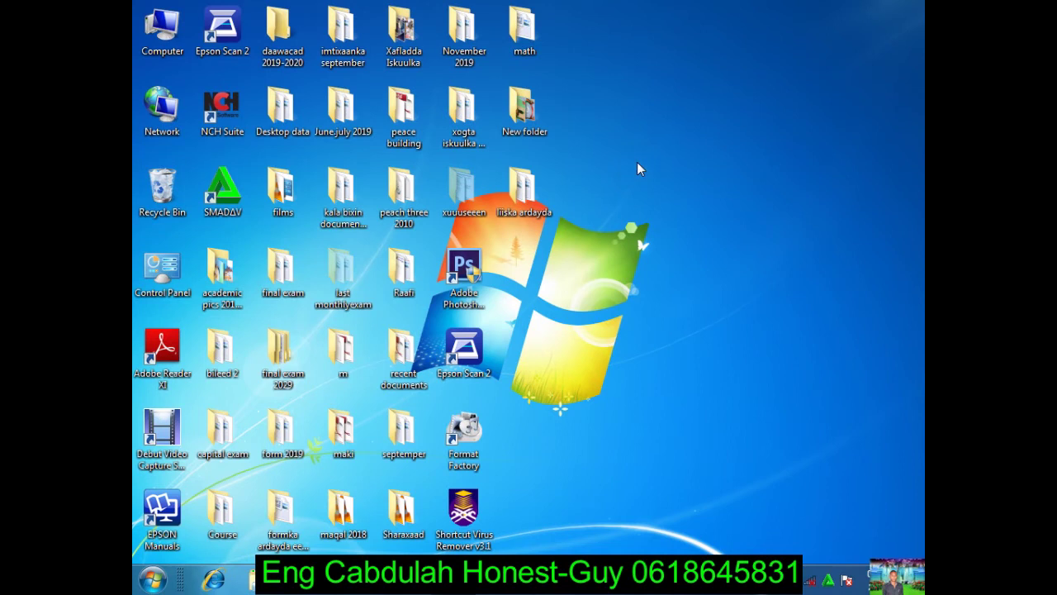
Step: Launch Microsoft Office Word 2007 from the Start menu to get a blank Document1
left_click(585, 132)
left_click(605, 187)
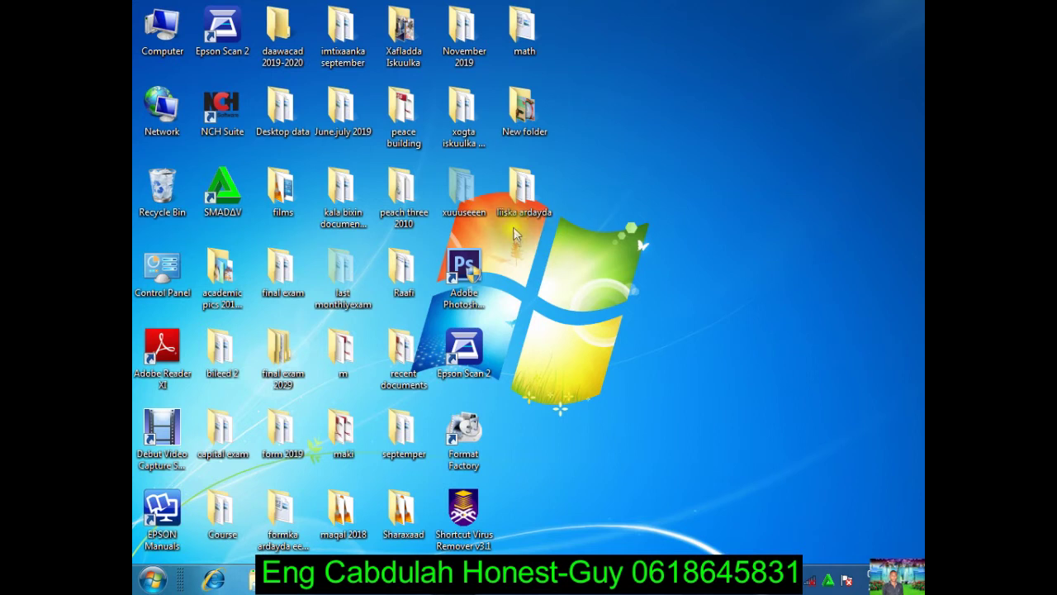
left_click(645, 322)
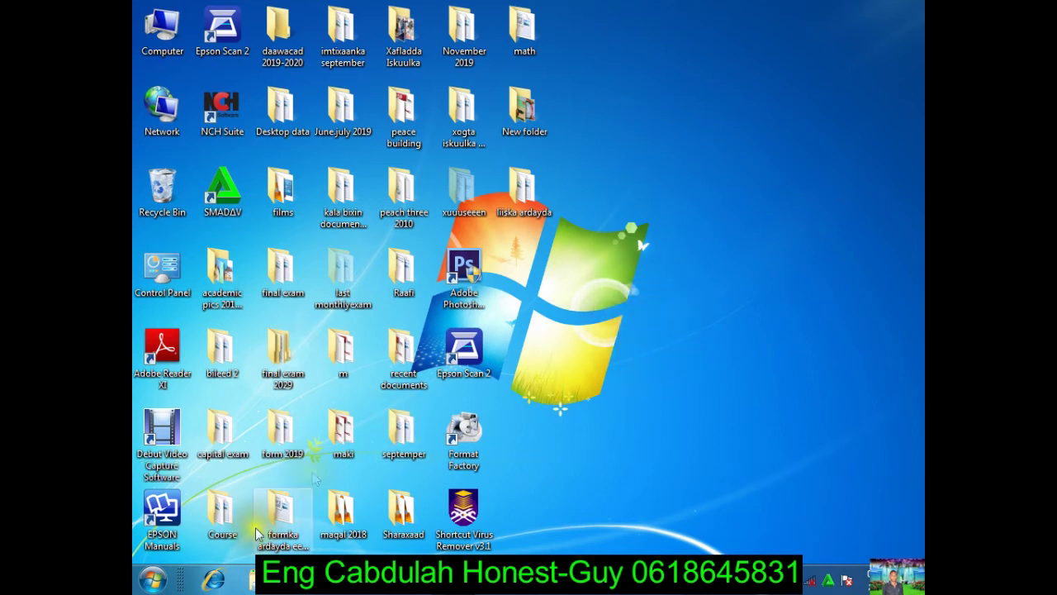
left_click(147, 579)
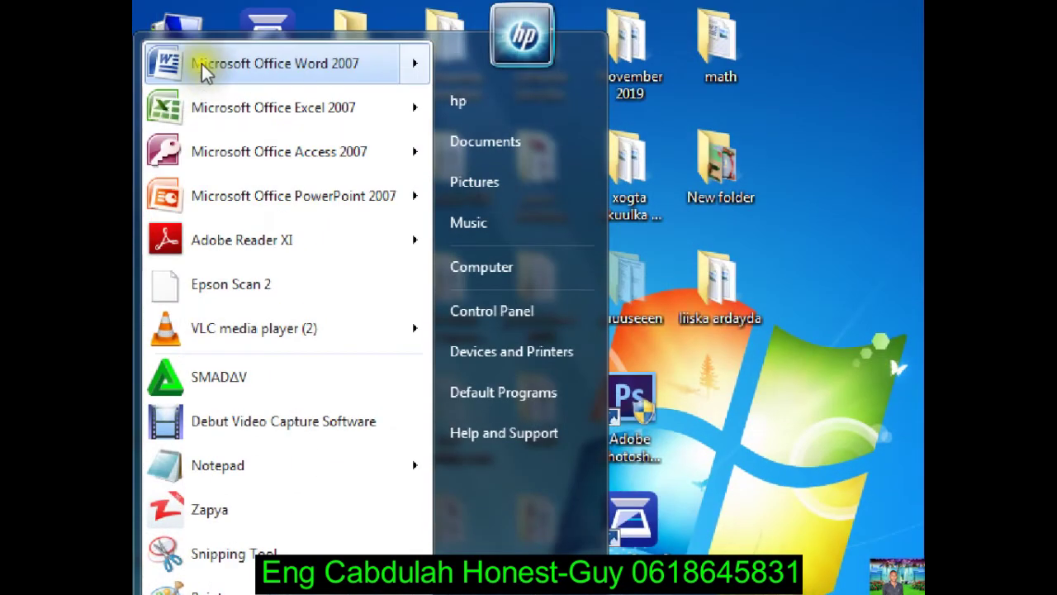
left_click(222, 68)
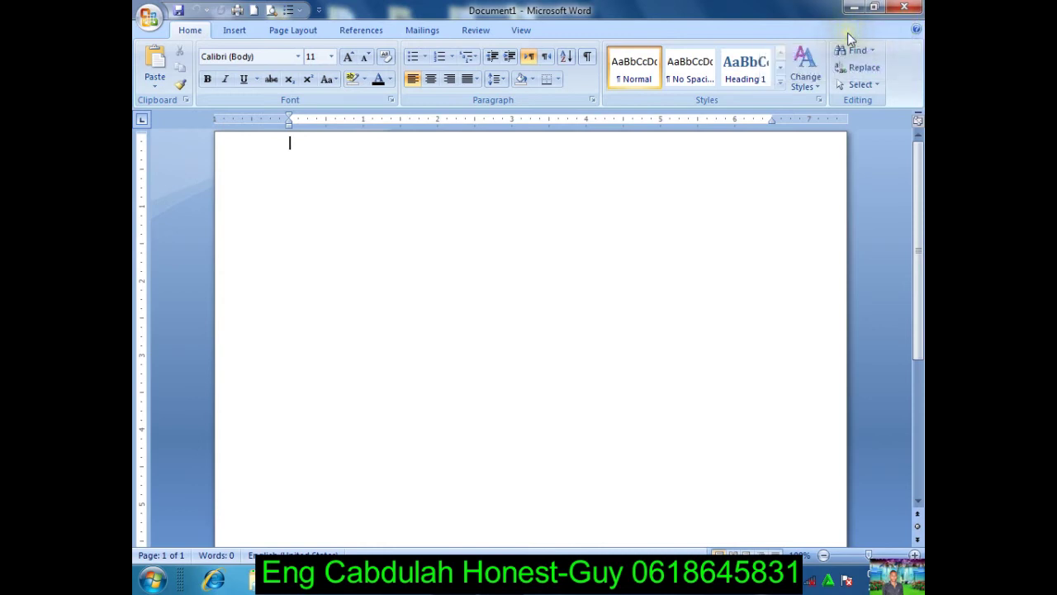
right_click(594, 28)
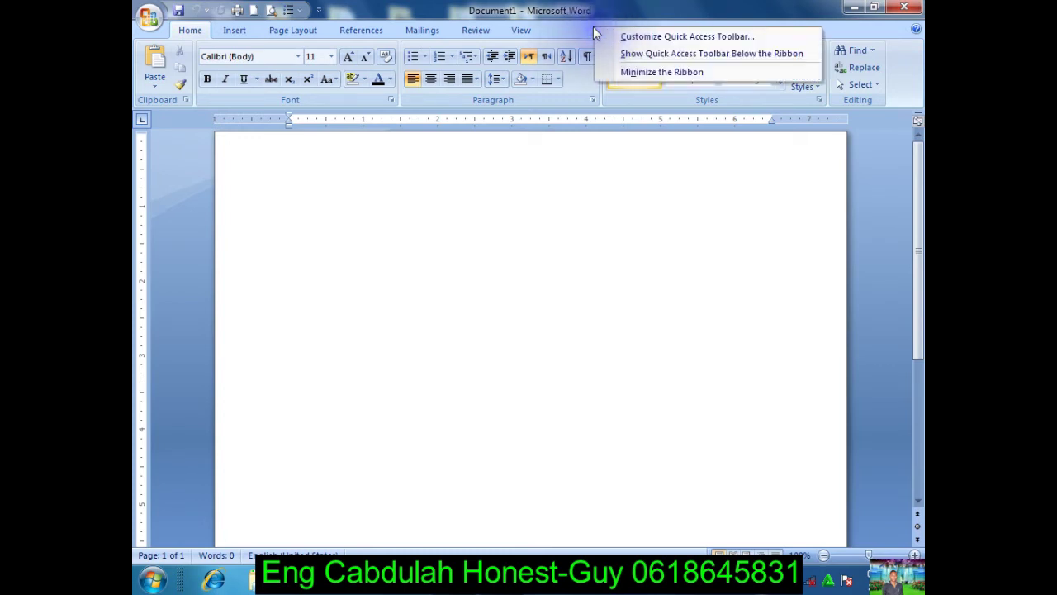
left_click(638, 72)
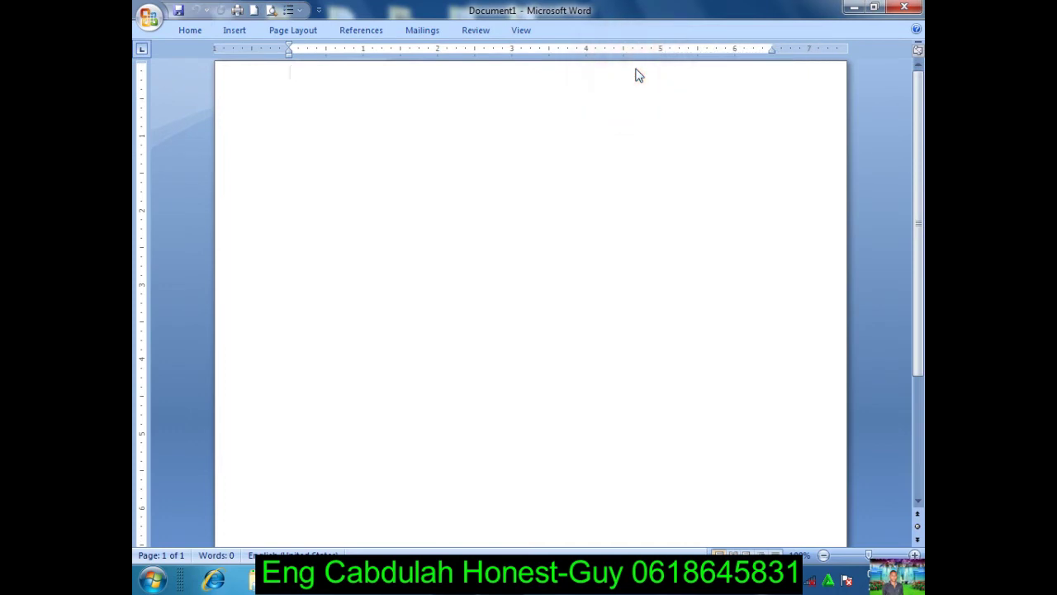
key("ctrl+F1")
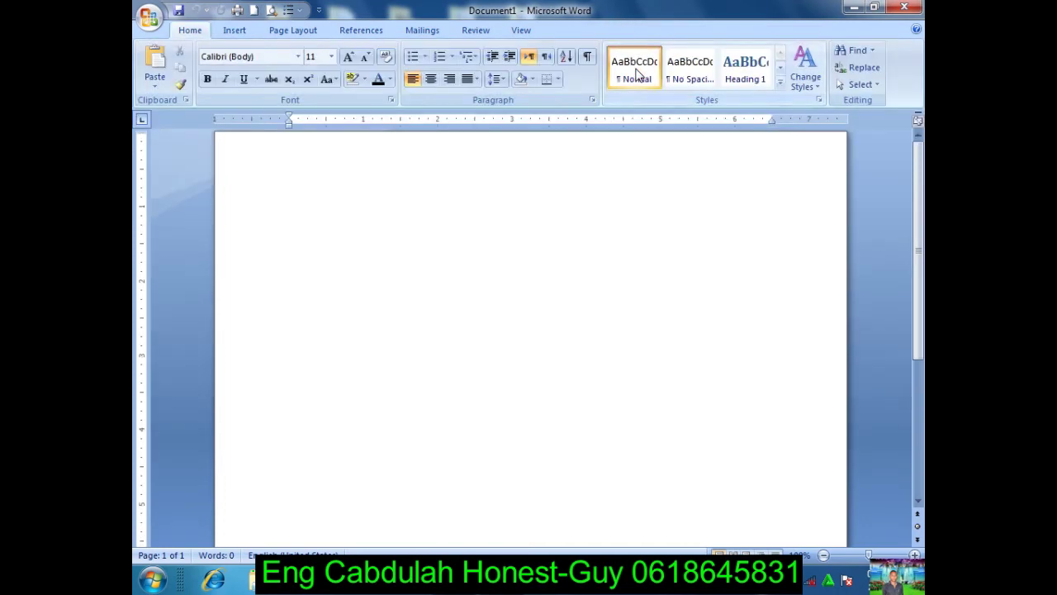
key("ctrl+F1")
key("ctrl+F1")
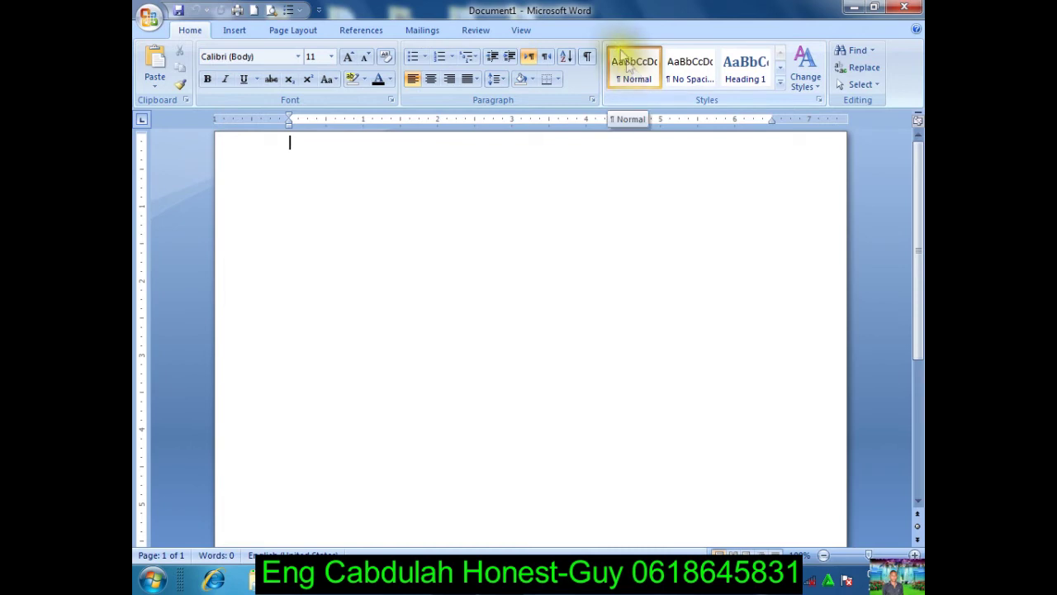
right_click(604, 28)
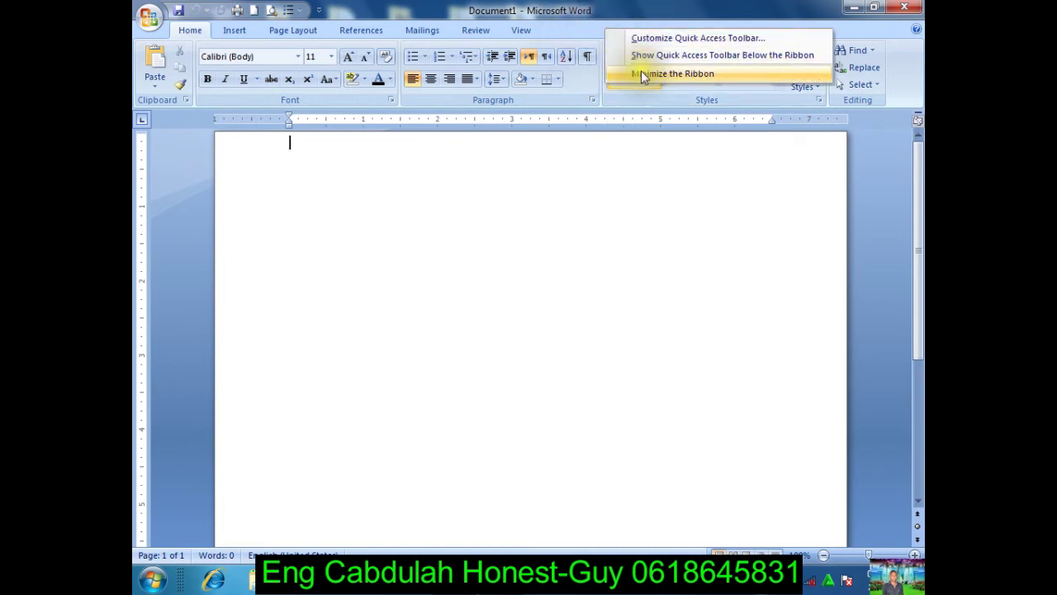
left_click(641, 72)
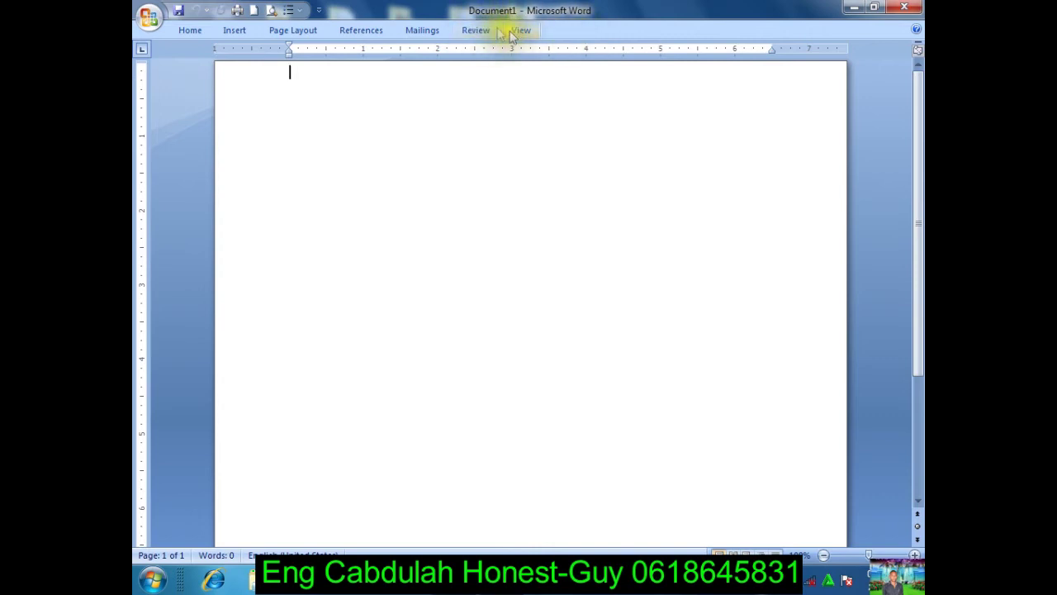
right_click(186, 27)
left_click(230, 72)
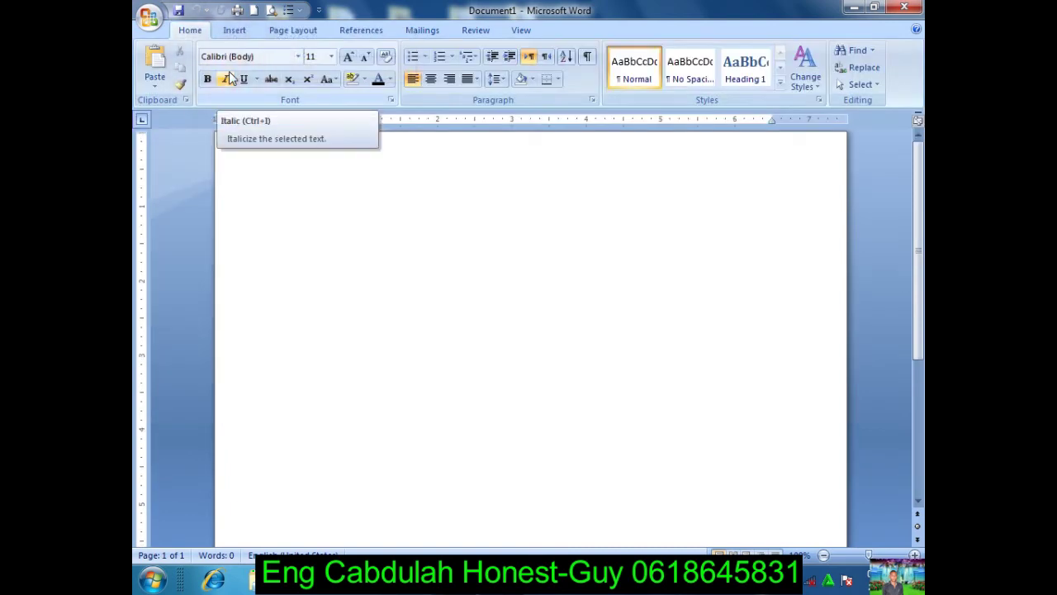
left_click(269, 195)
left_click(300, 204)
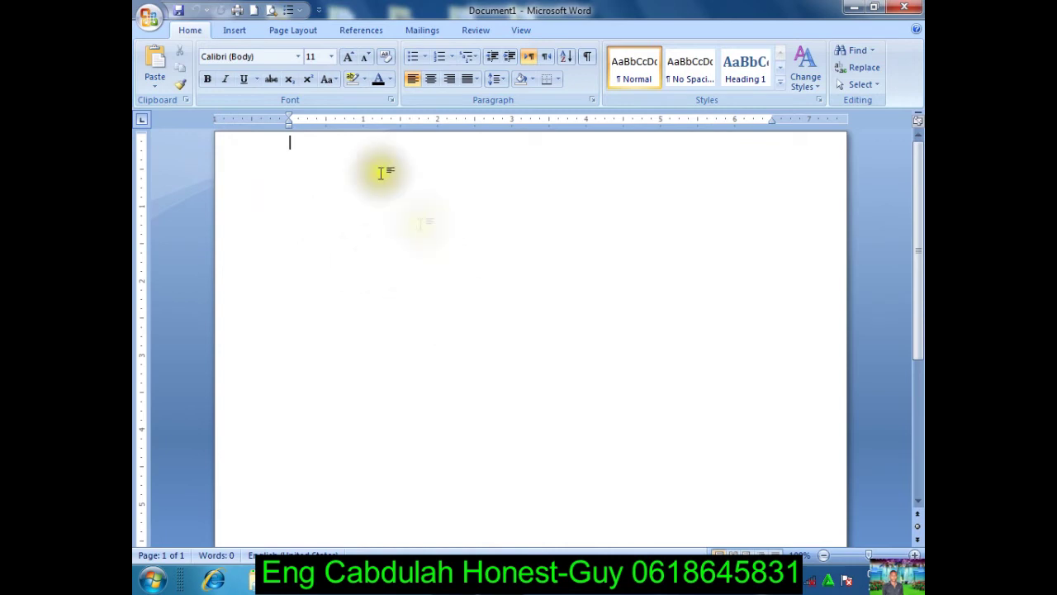
Step: Insert the _MG_1606 photo from the Debut folder into the document
left_click(234, 29)
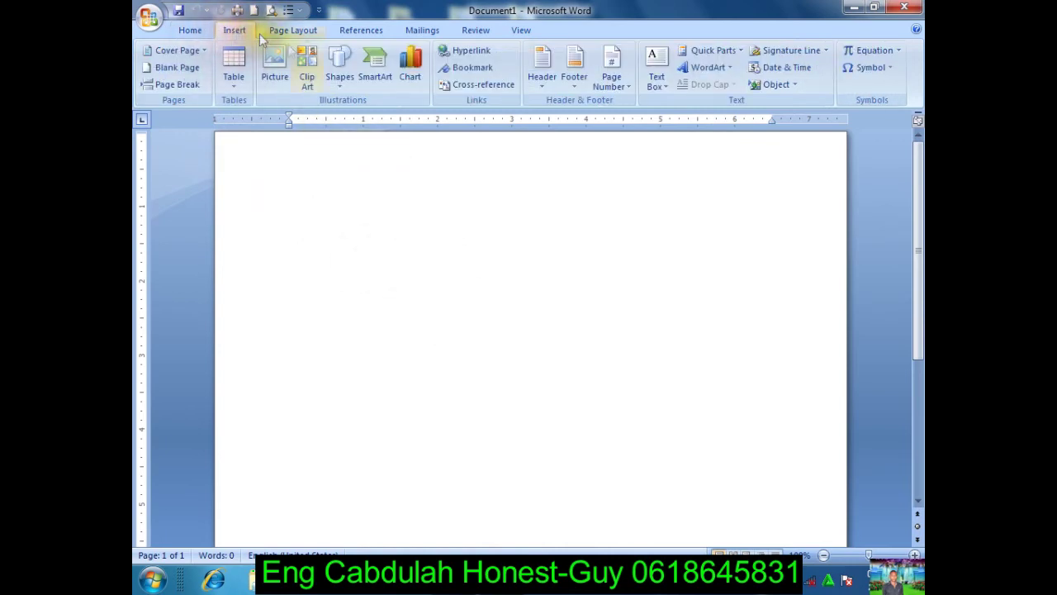
left_click(277, 78)
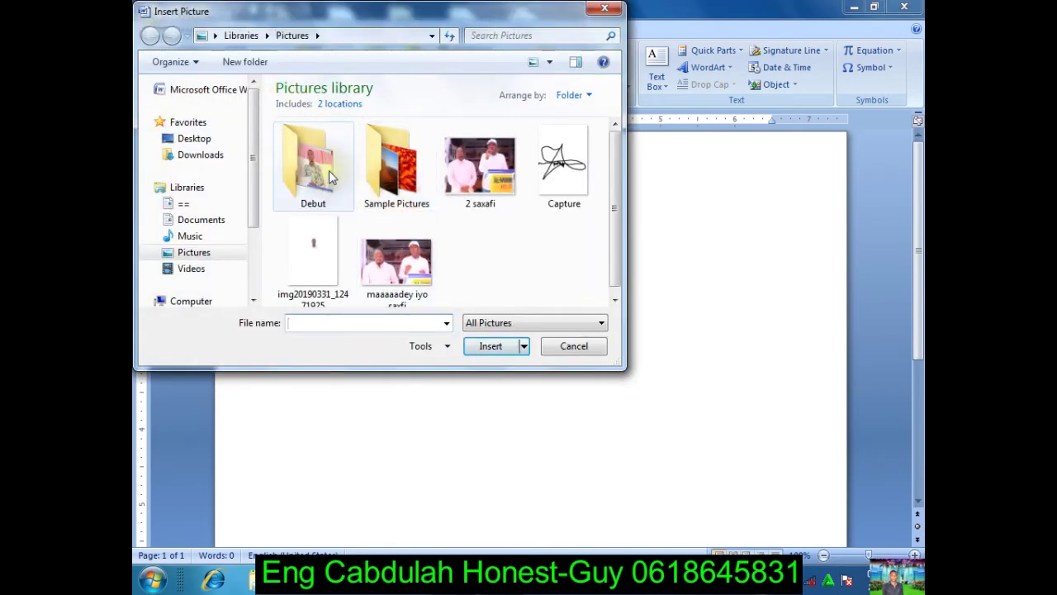
double_click(328, 171)
left_click(305, 156)
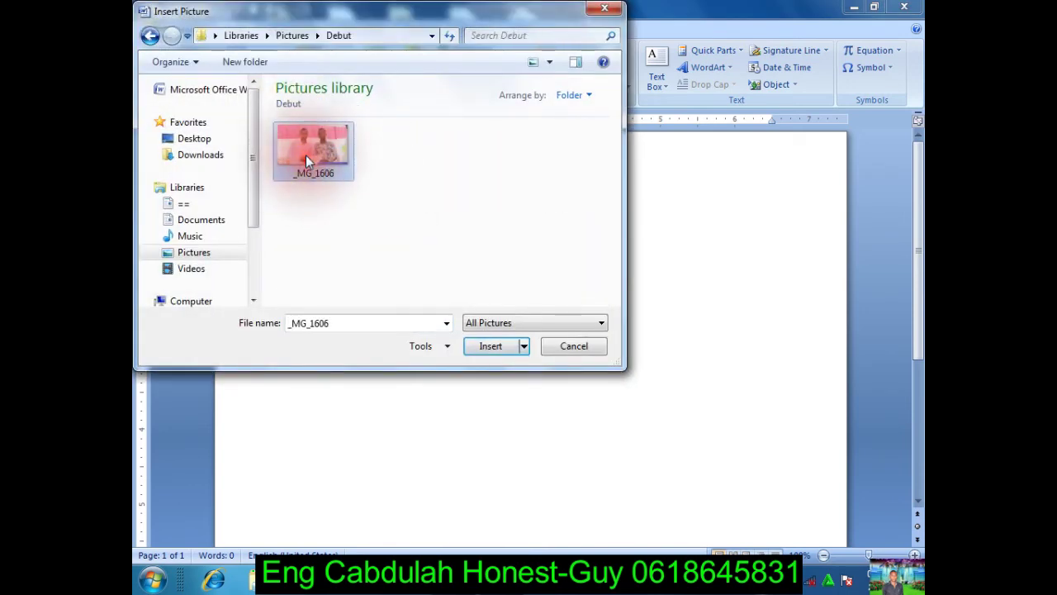
left_click(487, 346)
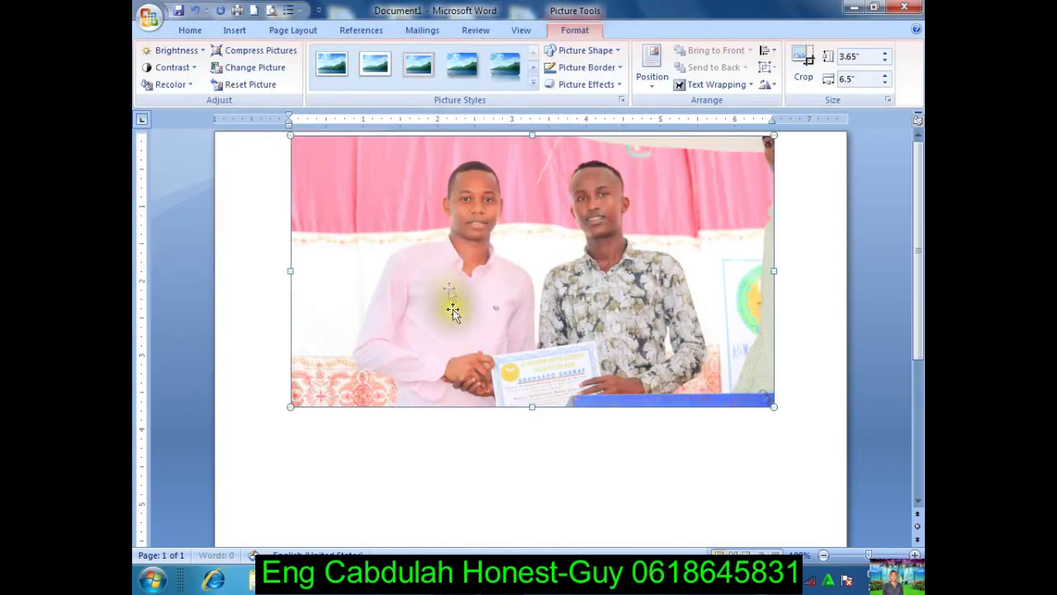
Step: Shrink the photo and set its text wrapping so it floats freely on the page
left_click(464, 324)
left_click(455, 366)
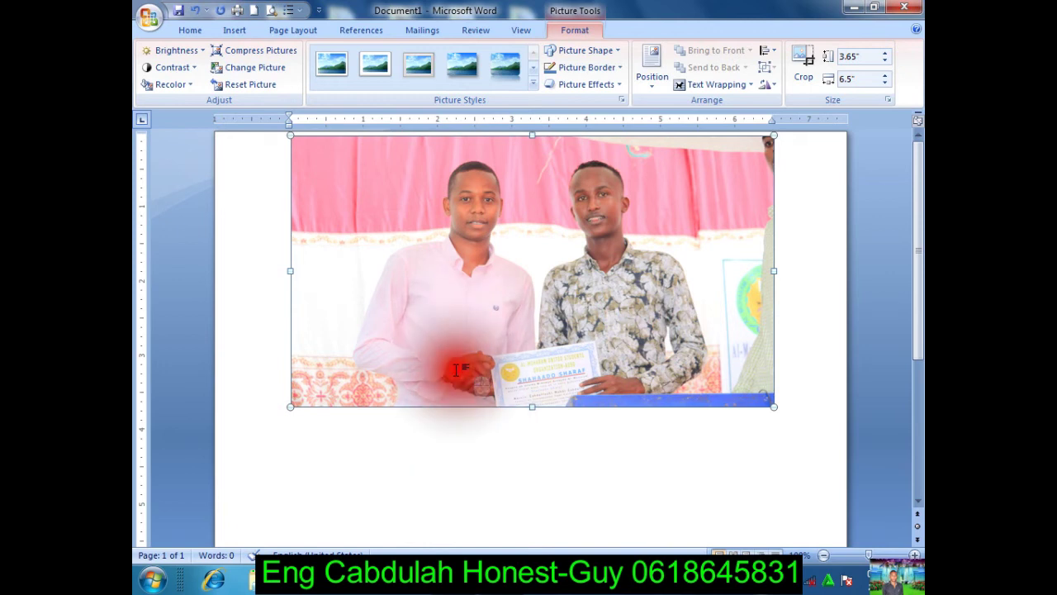
left_click(465, 197)
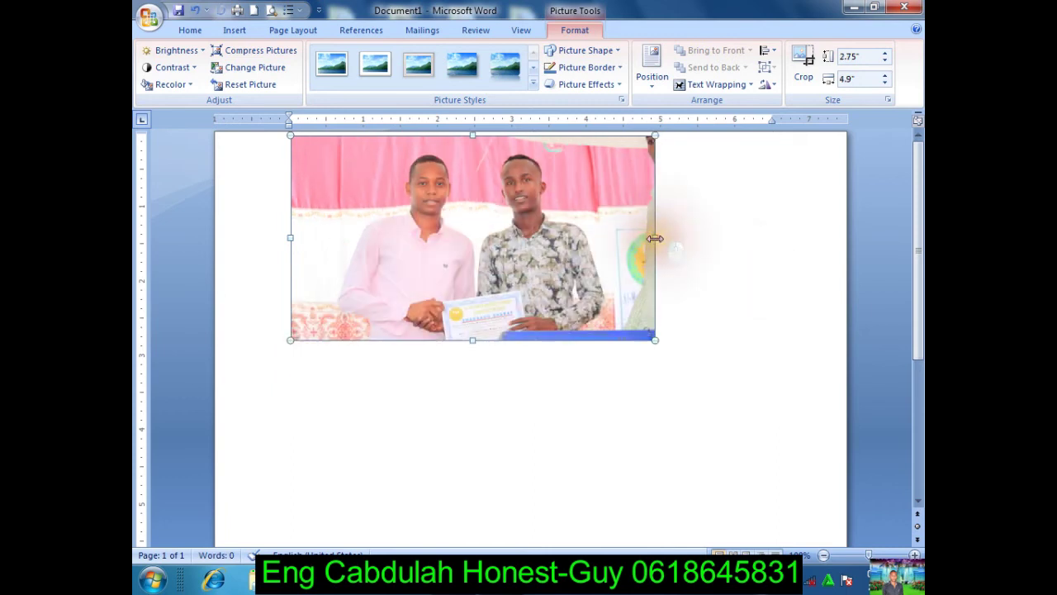
left_click(534, 244)
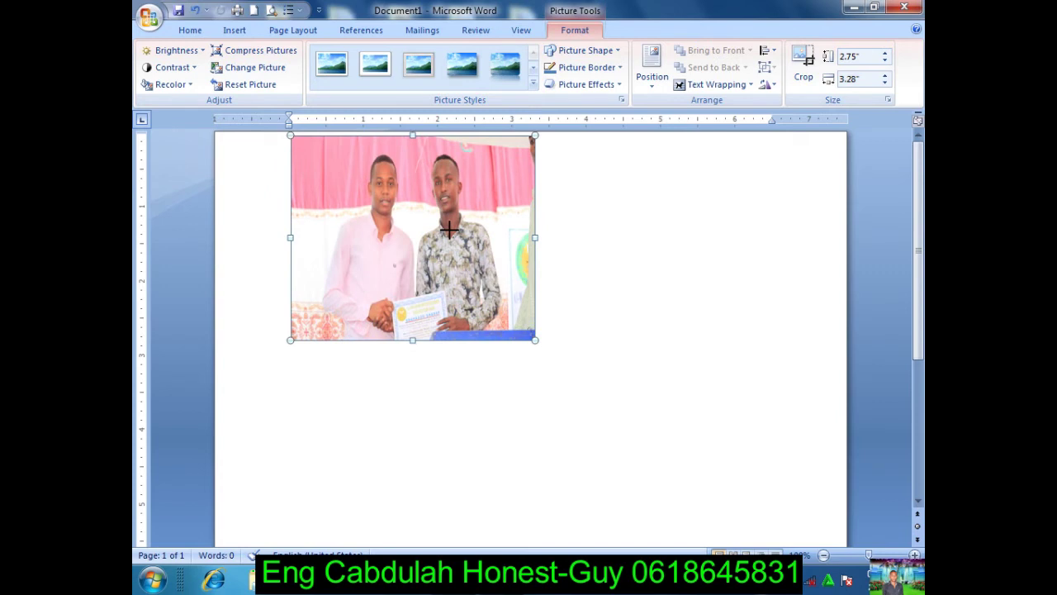
left_click(697, 86)
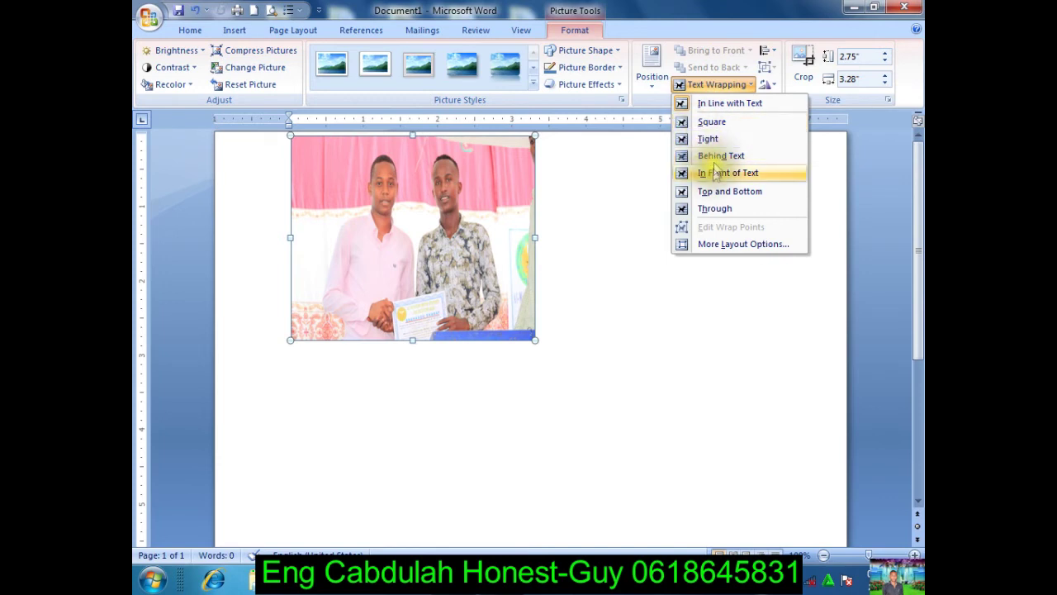
left_click(708, 124)
left_click_drag(449, 177, 429, 106)
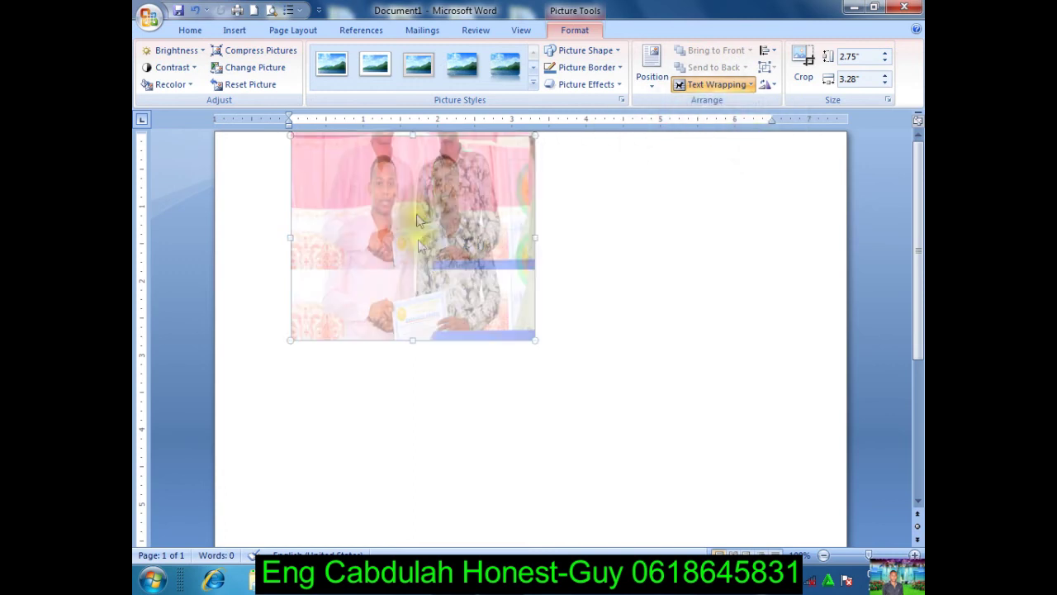
left_click_drag(432, 321, 416, 283)
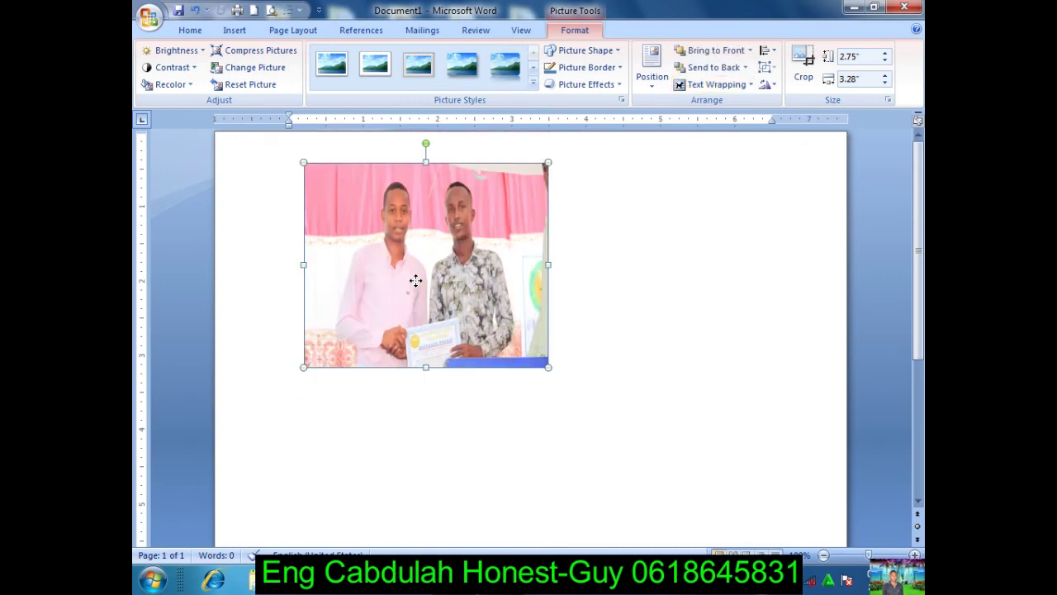
Step: Move the photo over to the right side of the page
left_click(444, 197)
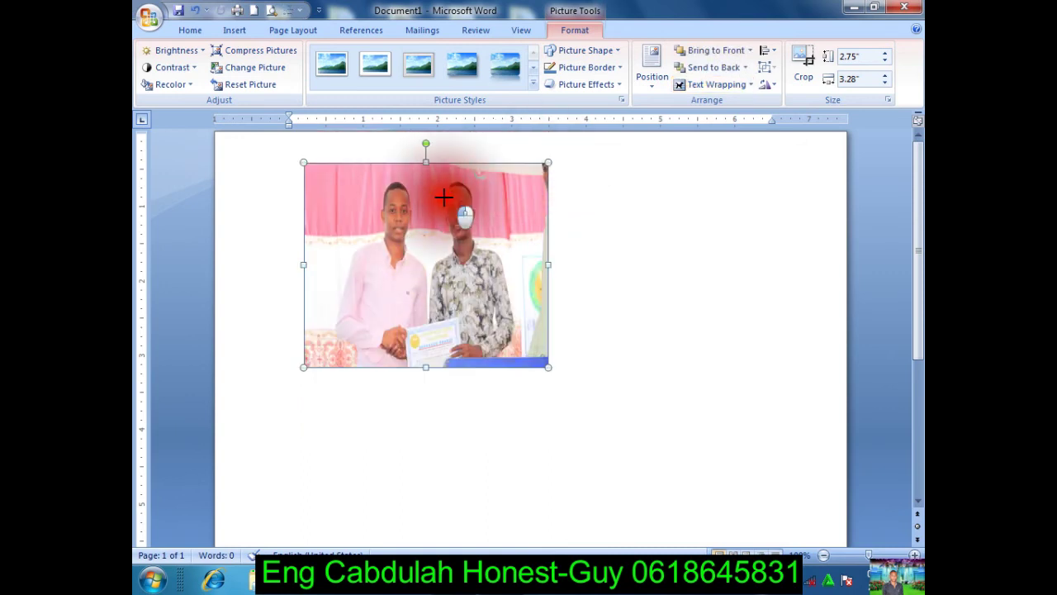
left_click_drag(443, 197, 746, 366)
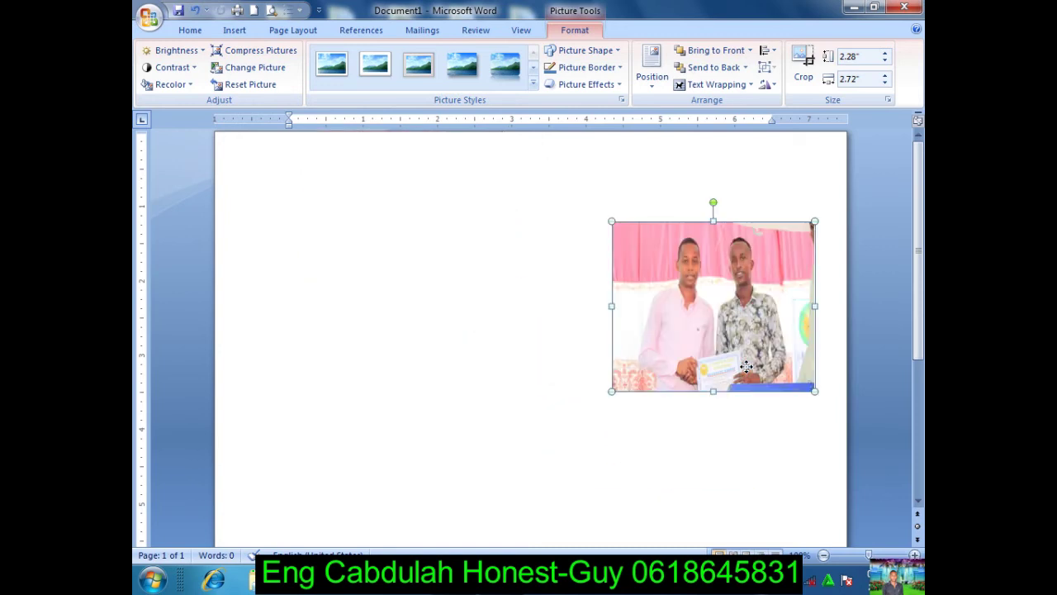
left_click(594, 365)
left_click(662, 323)
Step: Delete the photo, then insert the baseball player and eye exam clips from a 'man' clip art search
key("Delete")
left_click(503, 354)
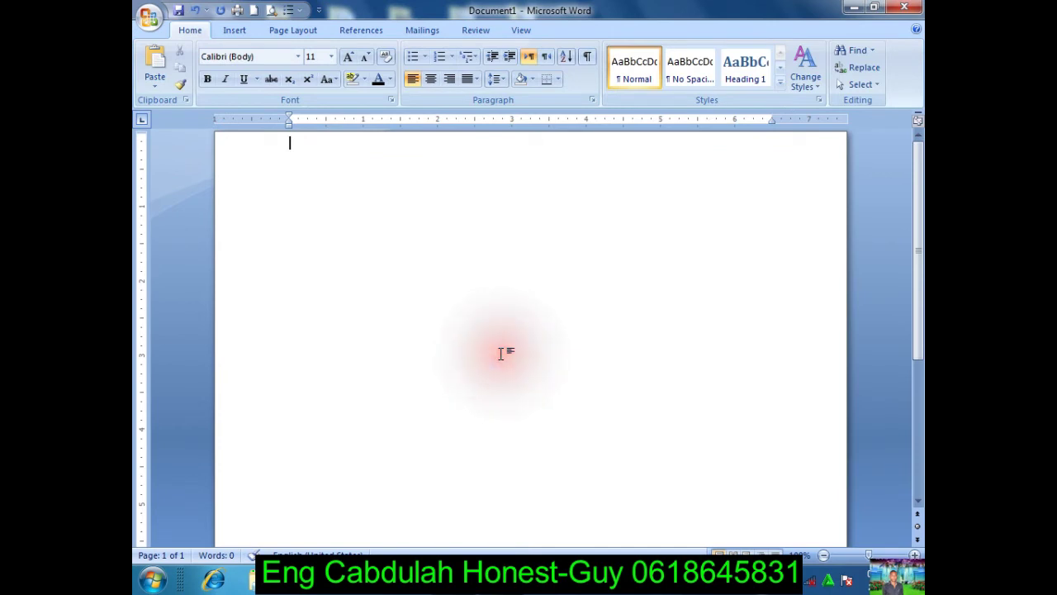
left_click(233, 31)
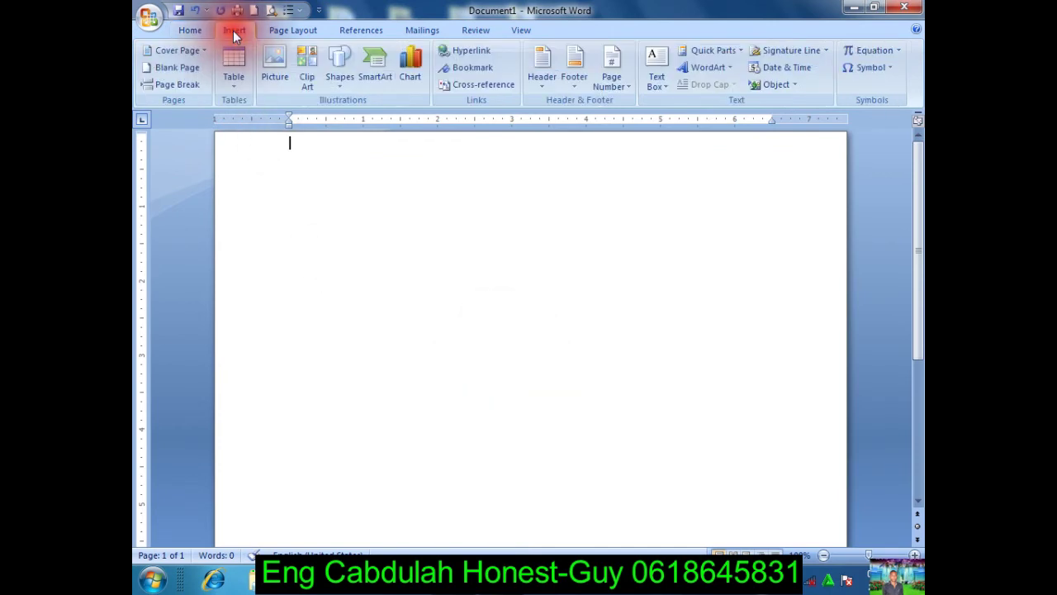
left_click(311, 85)
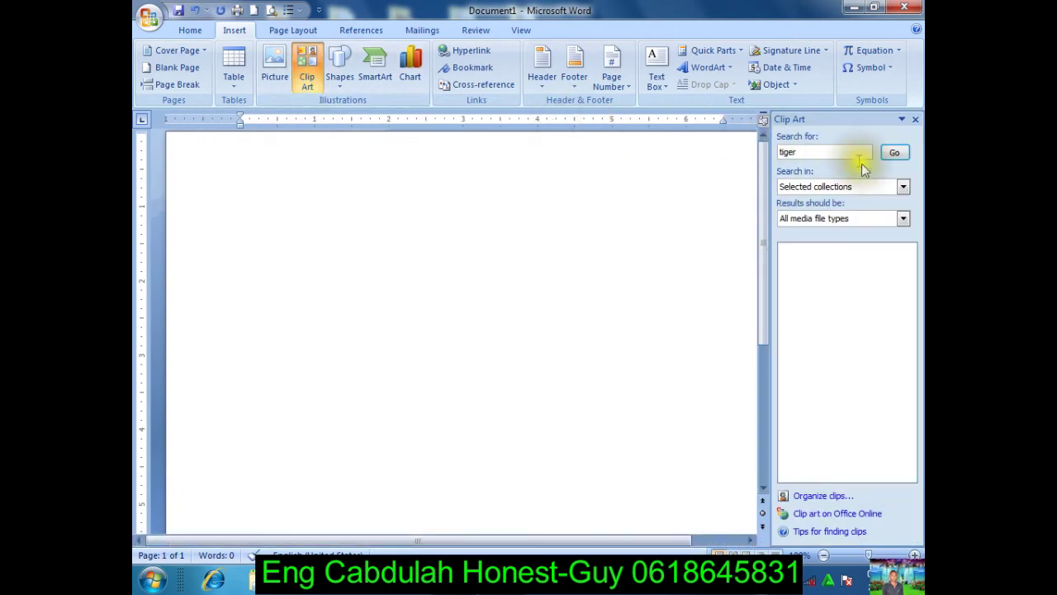
left_click(895, 152)
type("ma")
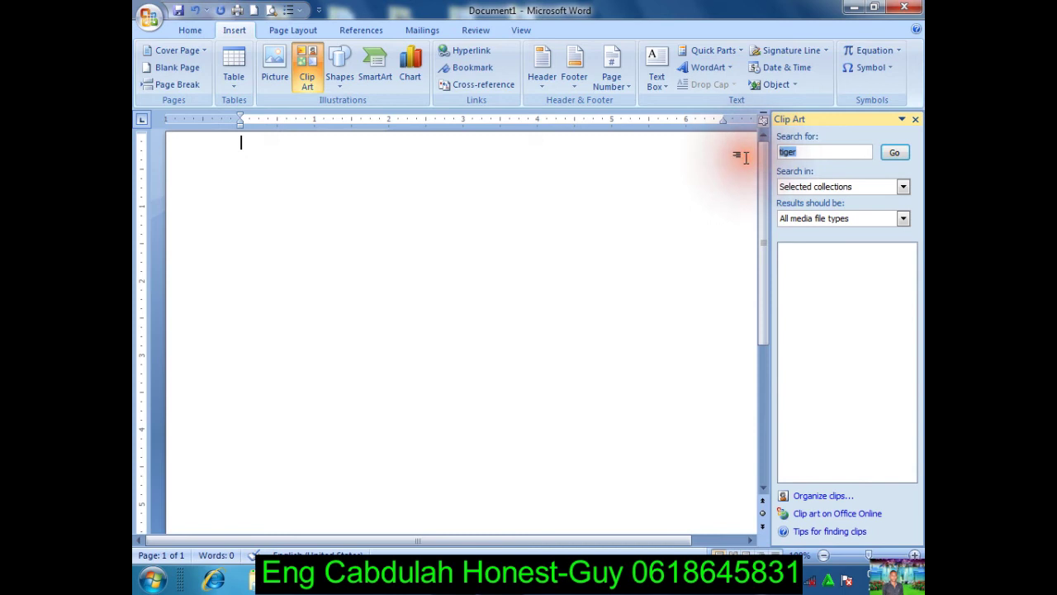
left_click(895, 153)
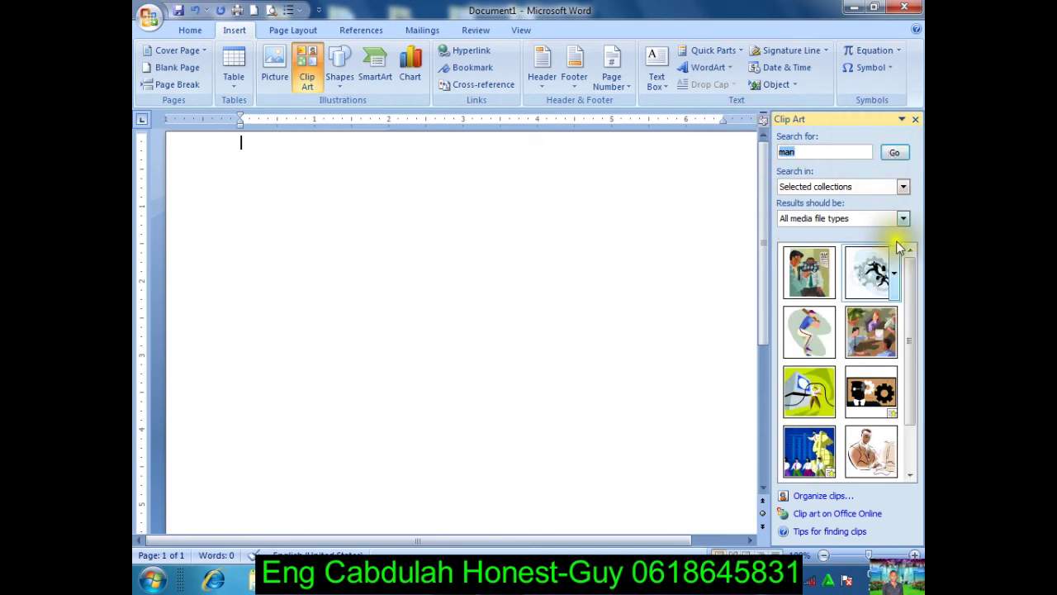
left_click(806, 324)
left_click(807, 285)
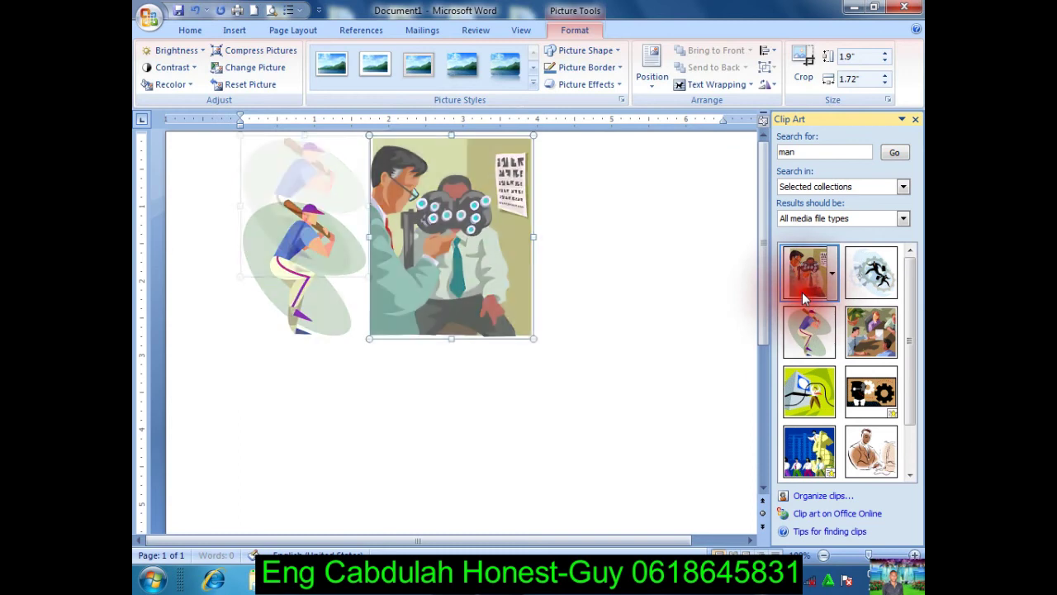
left_click(894, 272)
left_click(876, 328)
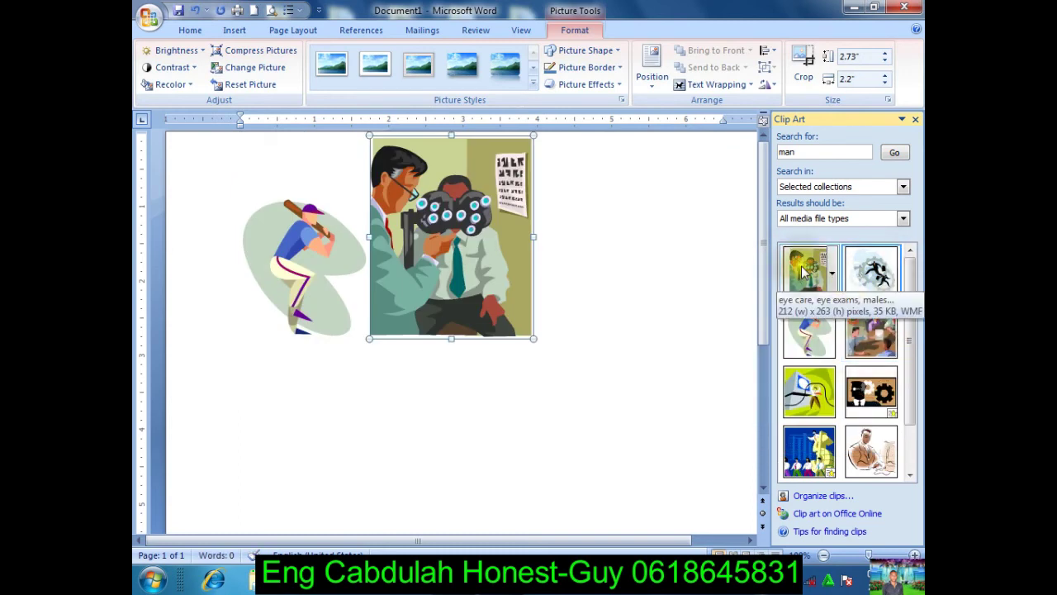
left_click(914, 120)
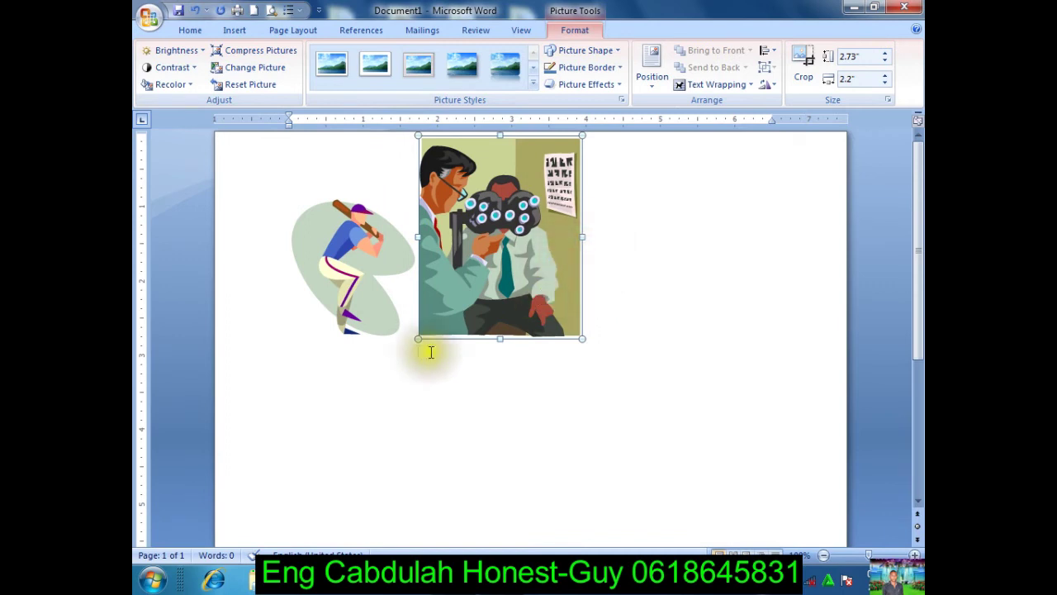
Step: Delete the eye exam and baseball player clips, leaving the page blank
left_click(369, 287)
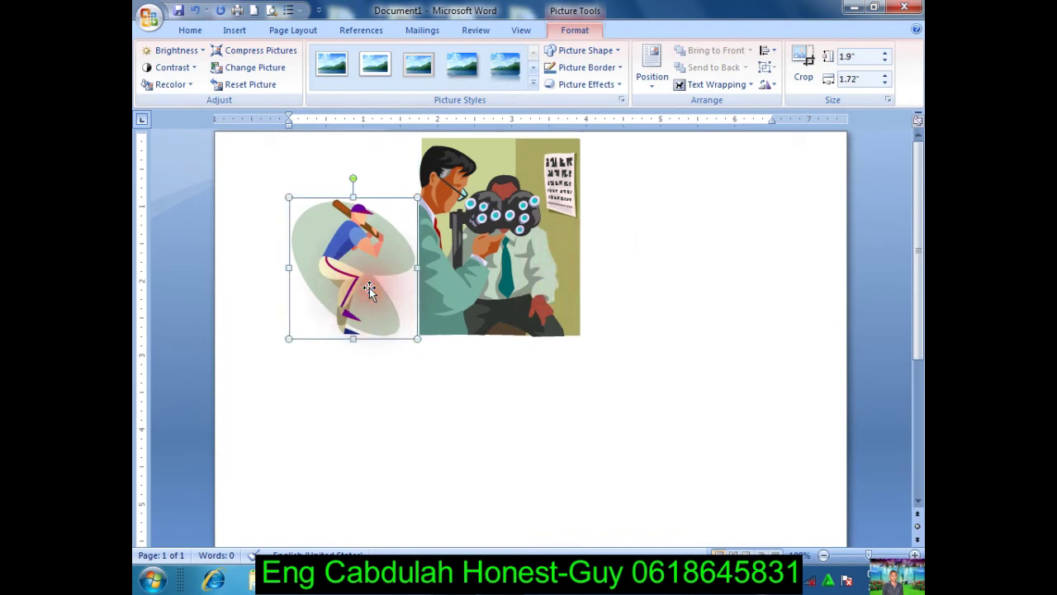
left_click(432, 255)
key("Delete")
left_click(323, 216)
key("Delete")
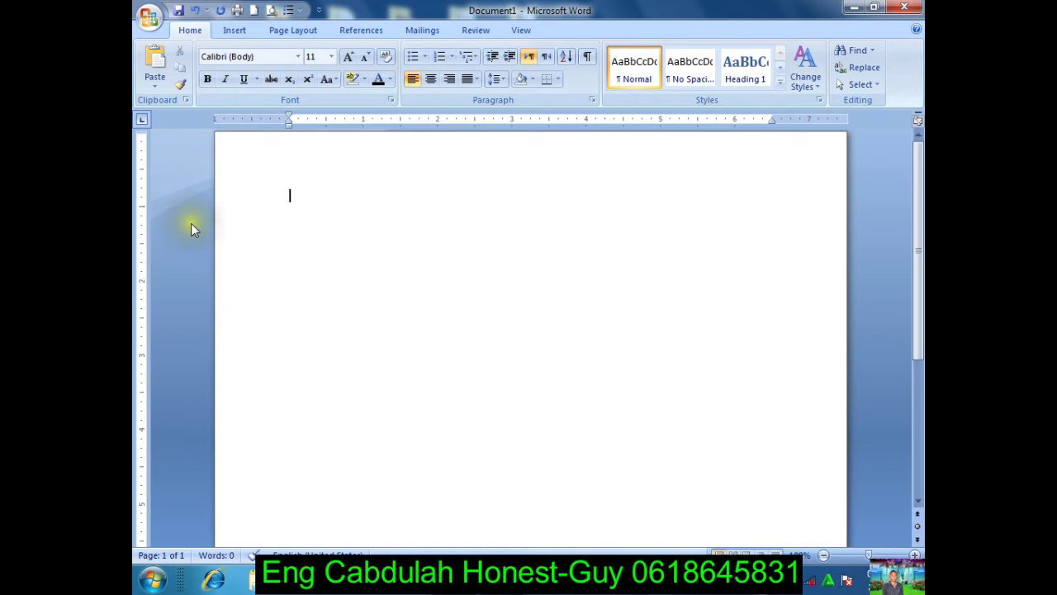
Step: Draw a large wave shape and fill it with blue
left_click(190, 229)
left_click(236, 31)
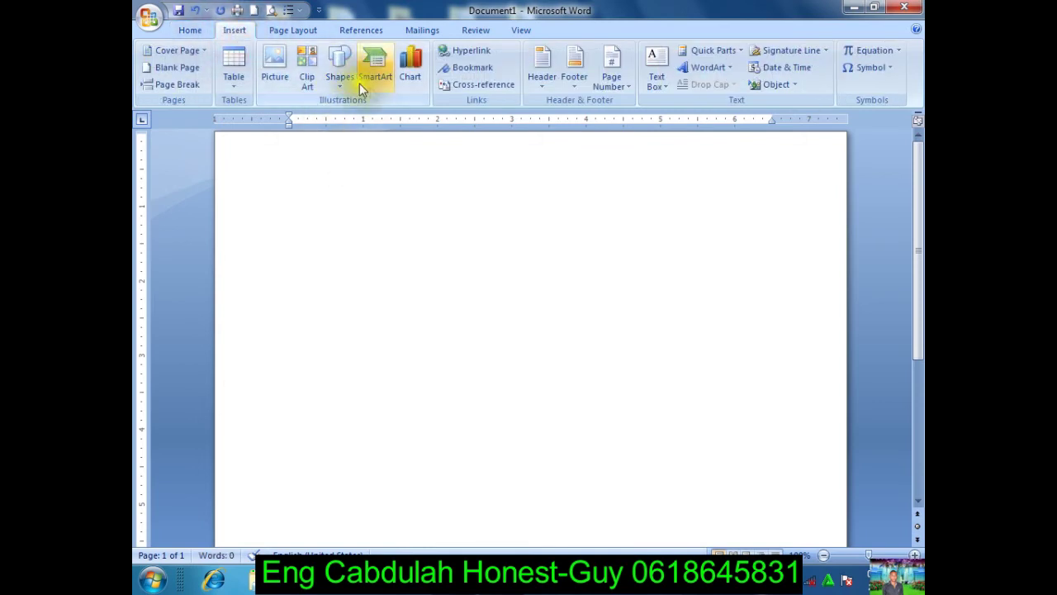
left_click(337, 80)
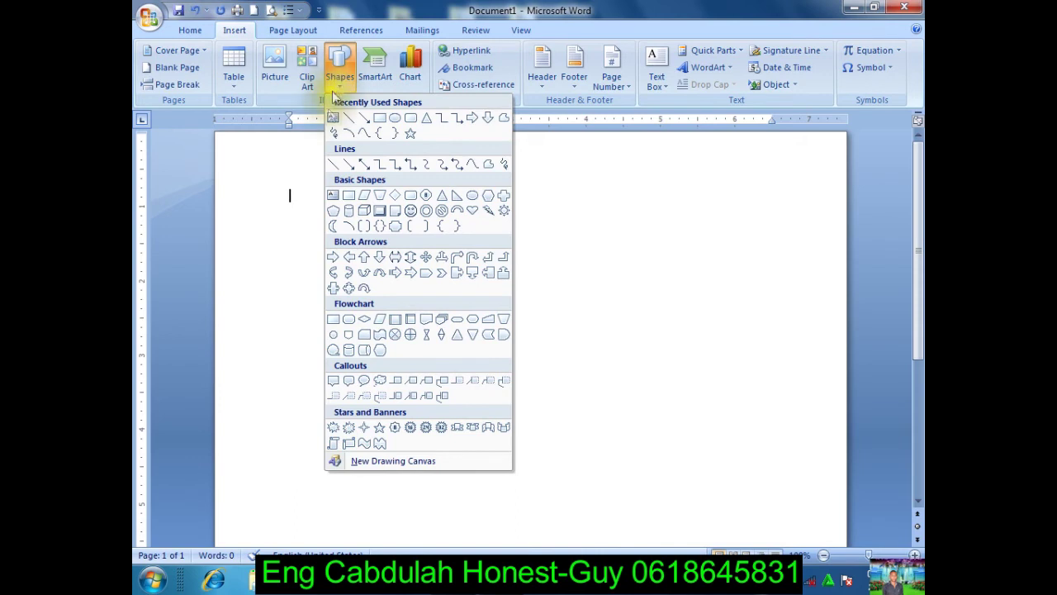
left_click(381, 446)
mouse_move(342, 191)
left_mouse_down()
mouse_move(467, 295)
mouse_move(520, 377)
mouse_move(538, 432)
mouse_move(566, 429)
left_mouse_up()
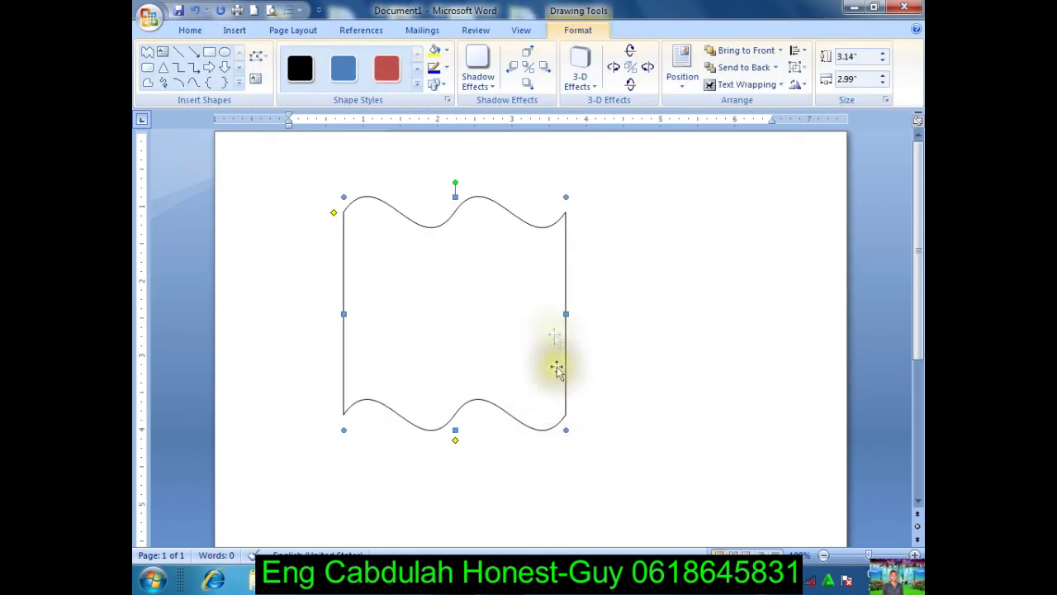
left_click(445, 50)
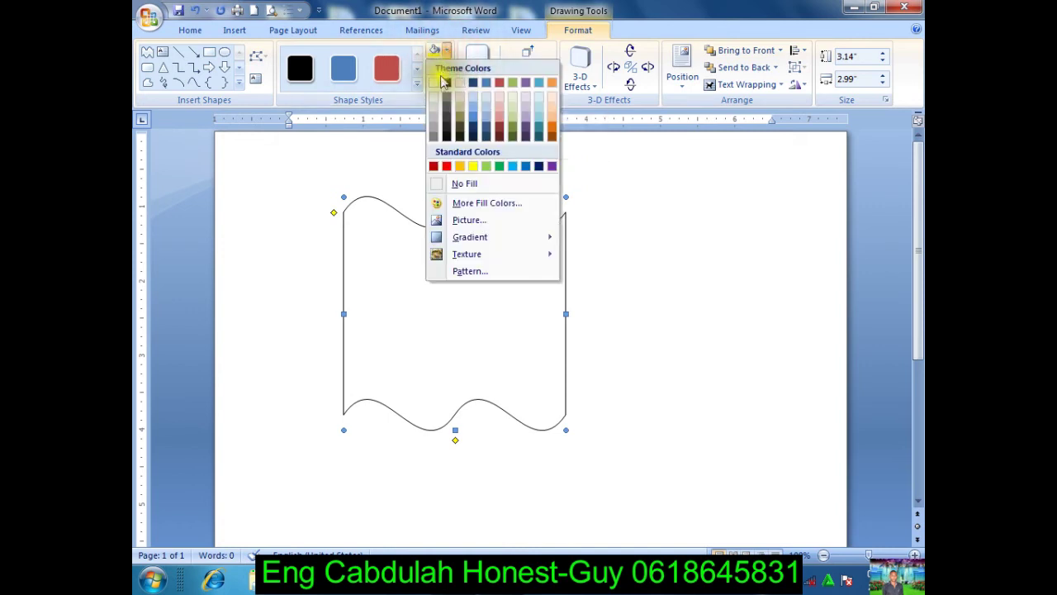
left_click(527, 166)
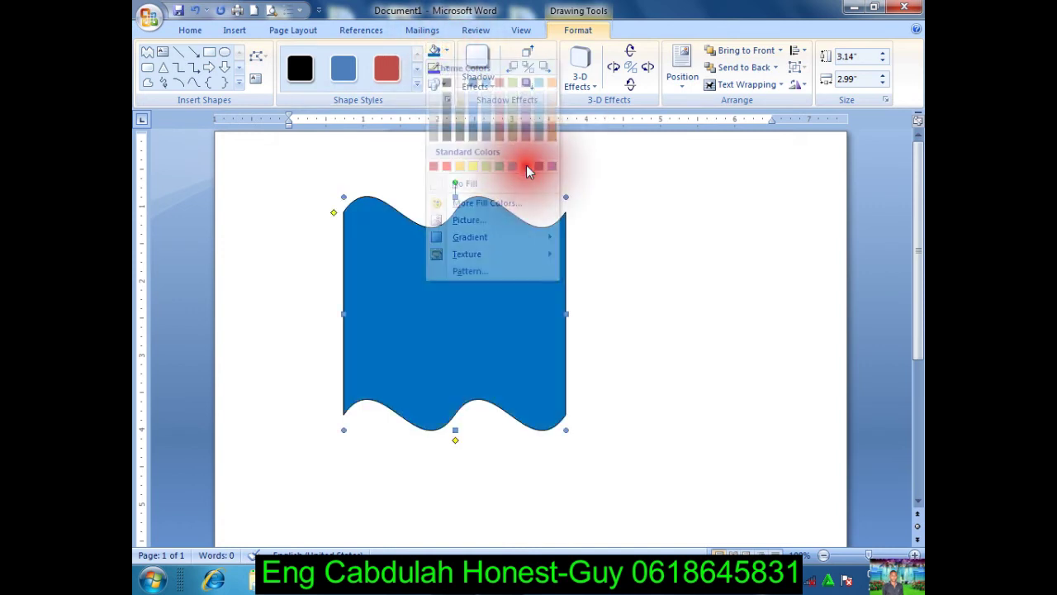
Step: Draw a five-point star on the blue wave and centre it on the flag
left_click(470, 298)
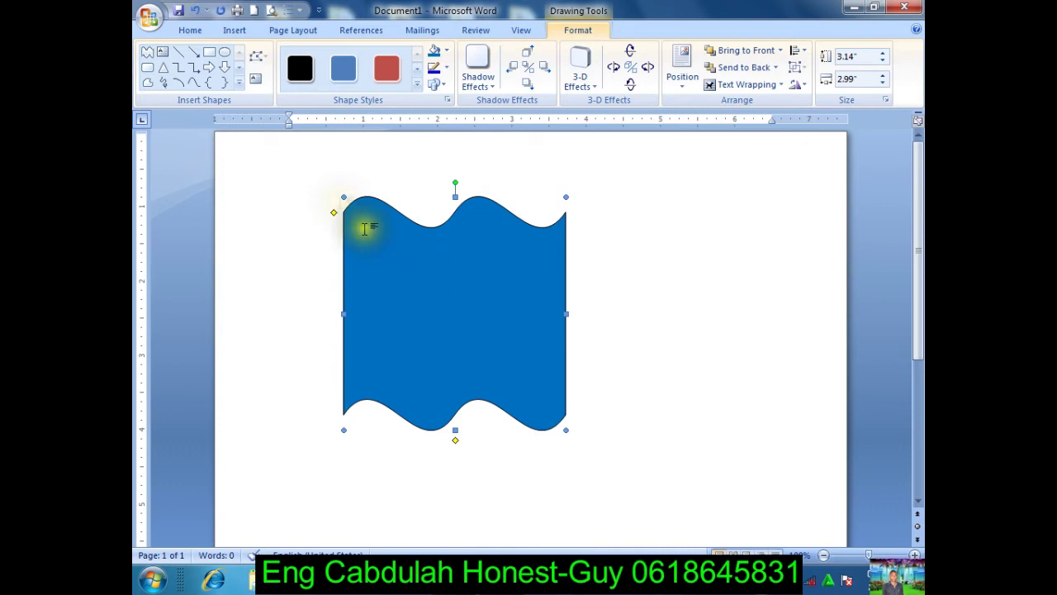
left_click(239, 86)
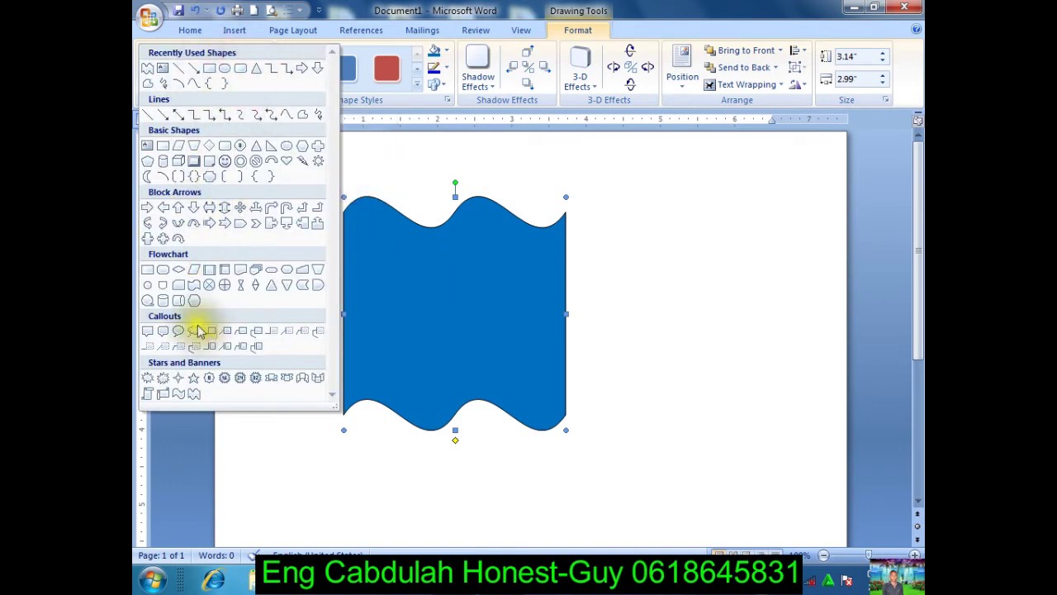
left_click(195, 378)
mouse_move(418, 276)
left_mouse_down()
mouse_move(516, 367)
mouse_move(504, 367)
left_mouse_up()
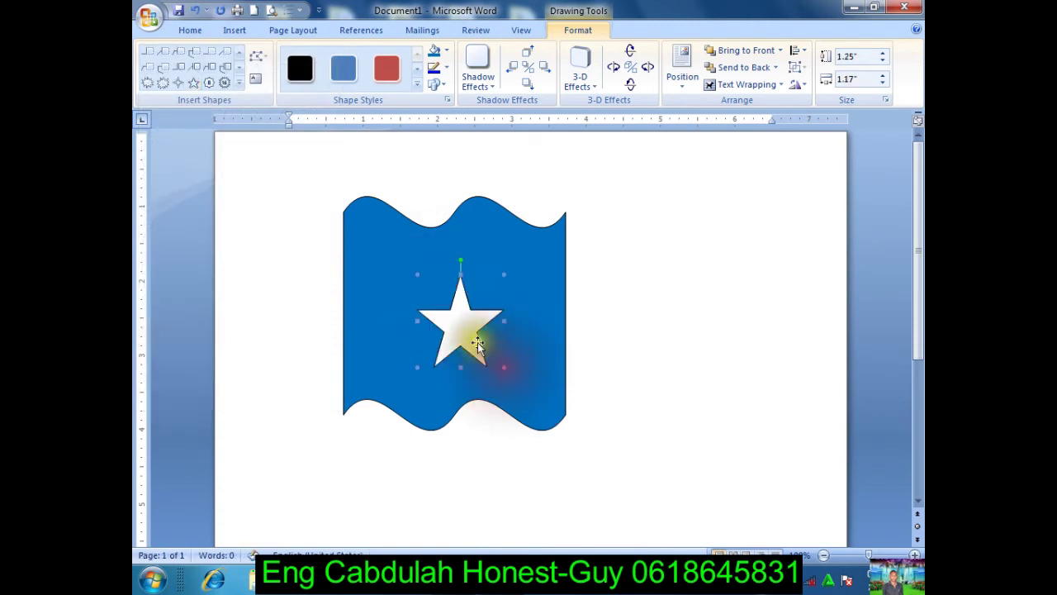
left_click_drag(449, 308, 513, 315)
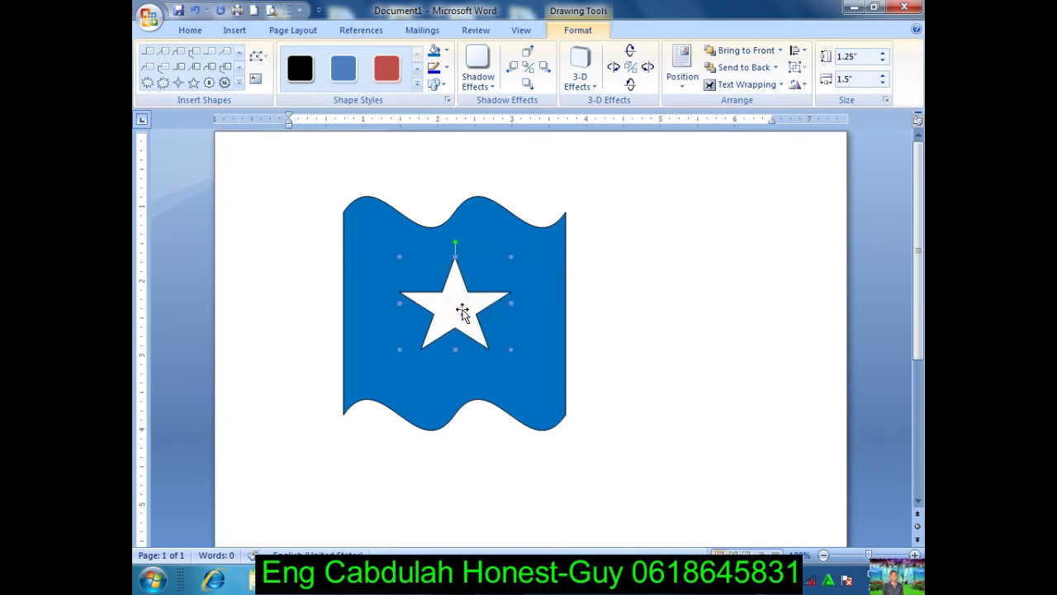
left_click(696, 252)
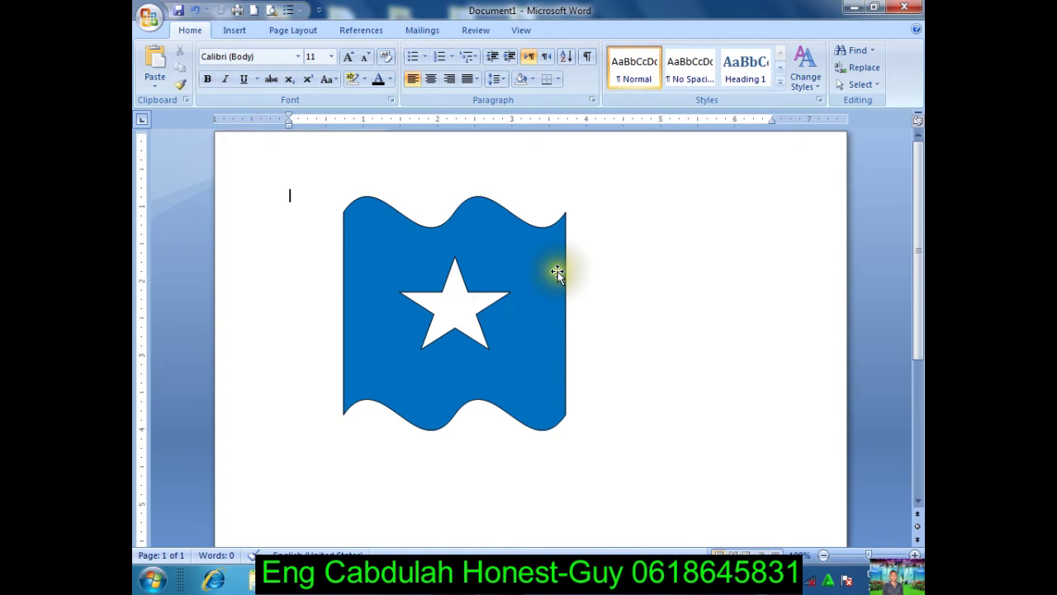
left_click(500, 295)
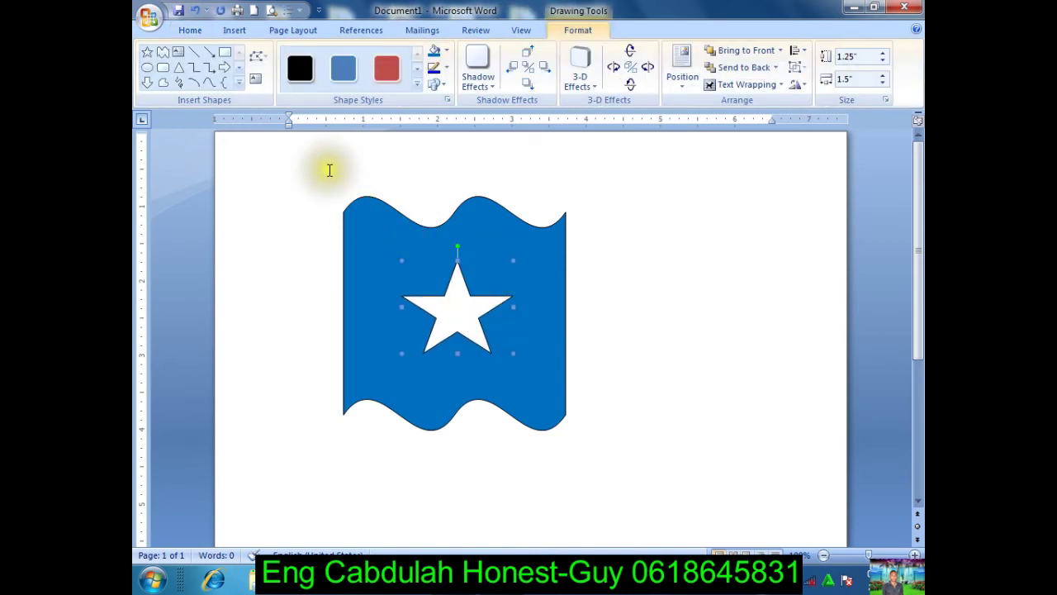
left_click(237, 87)
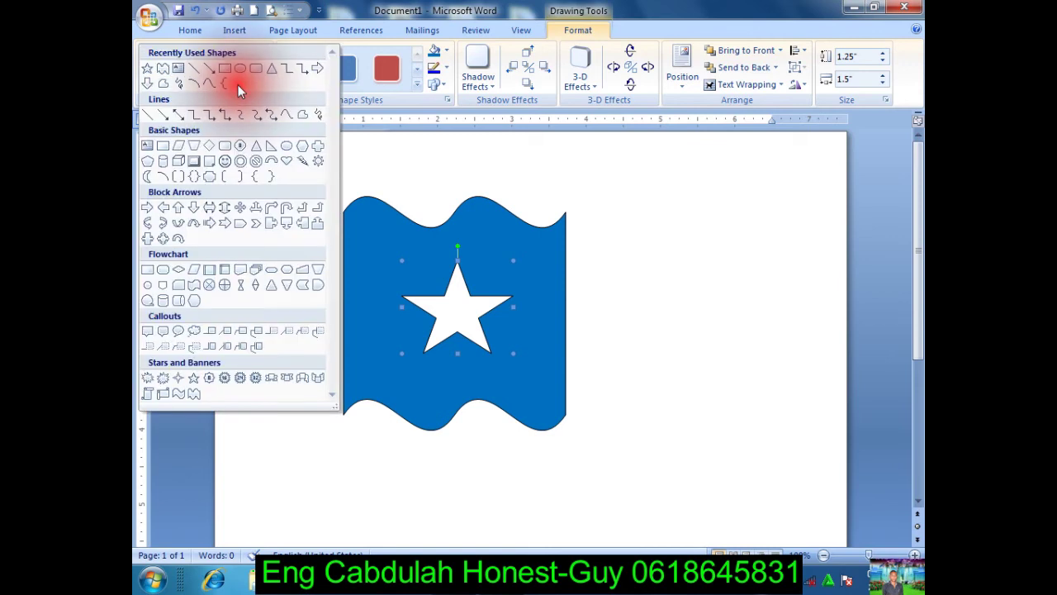
Step: Draw a house to the right of the flag: a rectangle topped by two roof triangles
left_click(227, 76)
mouse_move(621, 201)
left_mouse_down()
mouse_move(734, 314)
mouse_move(771, 328)
mouse_move(797, 307)
left_mouse_up()
mouse_move(746, 255)
left_mouse_down()
mouse_move(746, 358)
mouse_move(730, 333)
left_mouse_up()
left_click(741, 340)
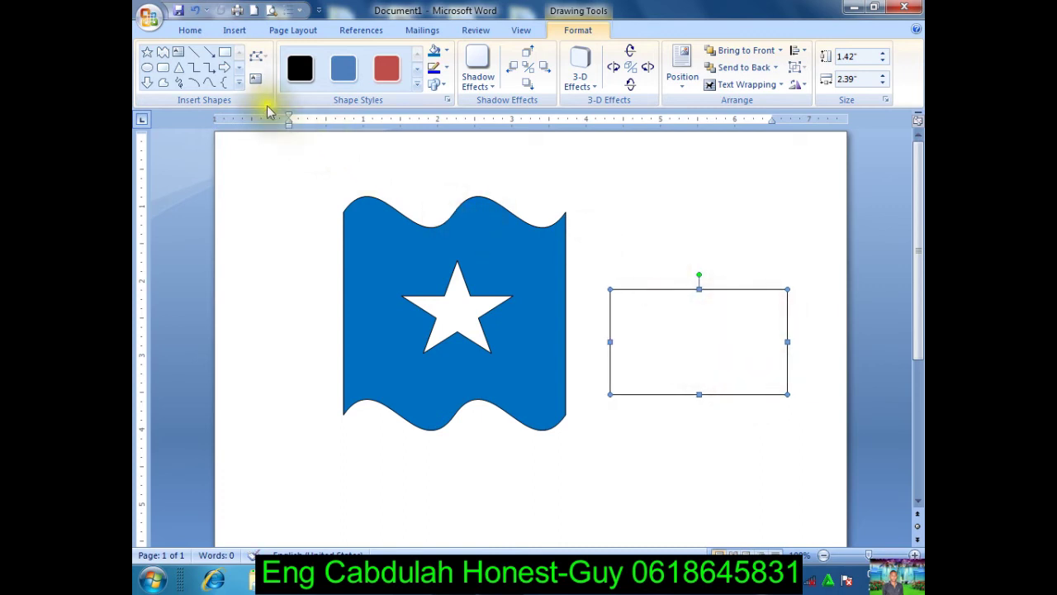
left_click(239, 81)
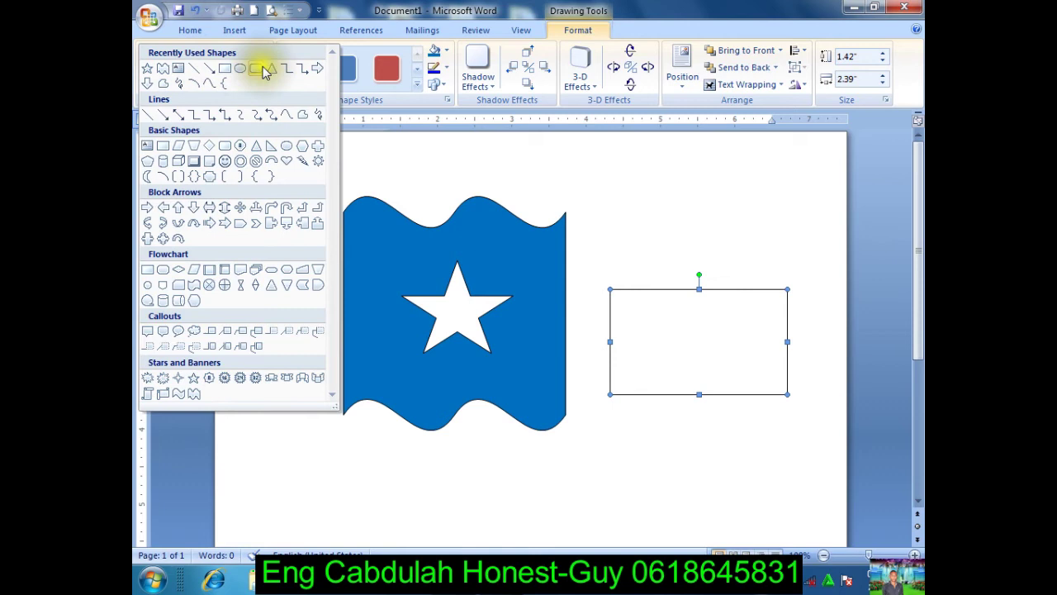
left_click(271, 68)
left_click_drag(601, 250, 737, 288)
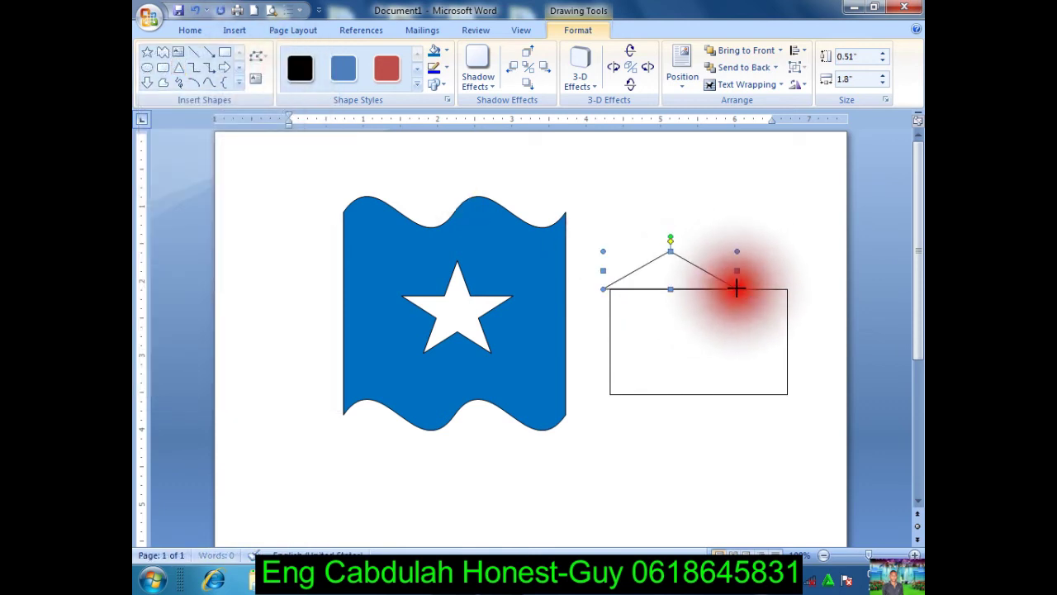
left_click_drag(682, 271, 749, 266)
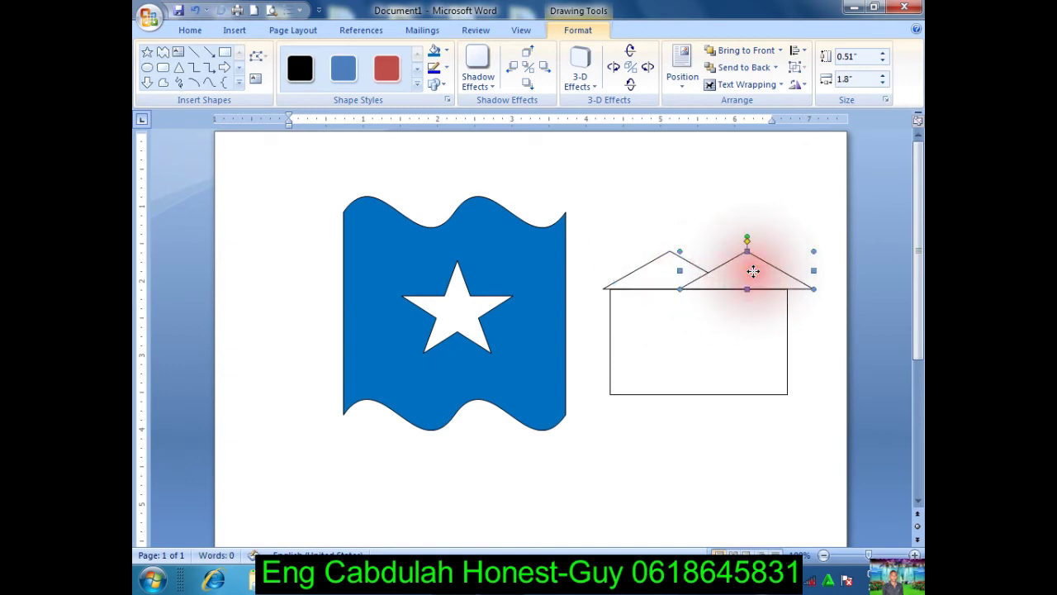
Step: Move the star to the house, shrink it into the right roof triangle, and deselect it
left_click(519, 274)
left_click(491, 296)
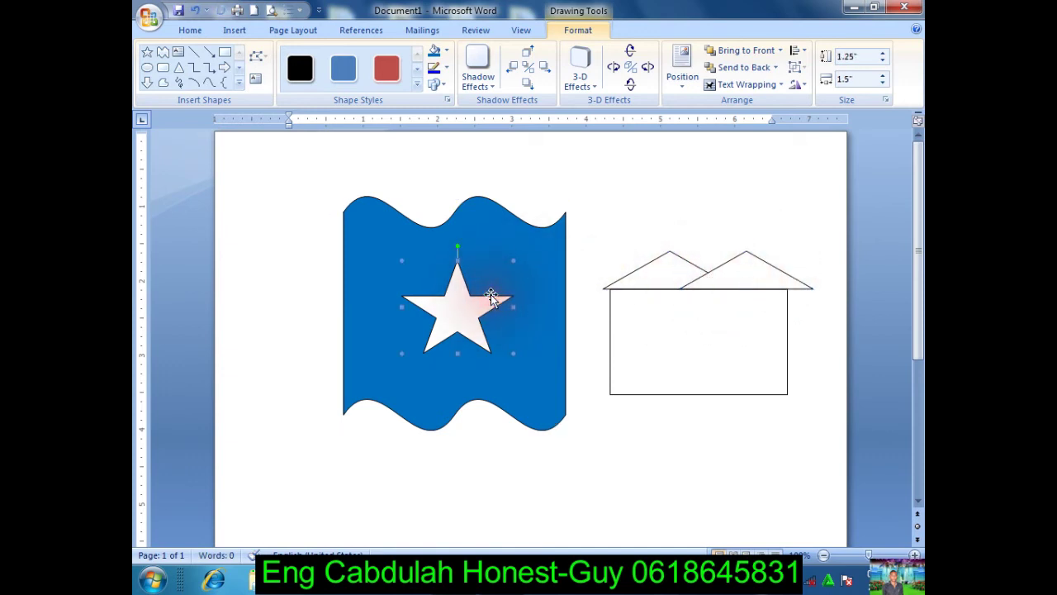
left_click_drag(472, 312, 716, 366)
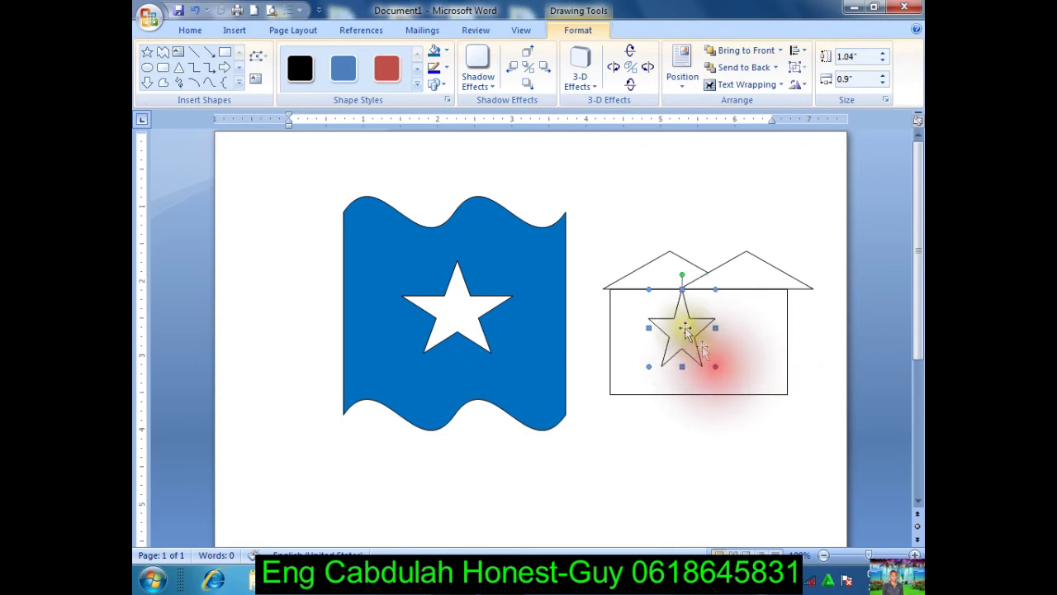
left_click_drag(682, 289, 750, 274)
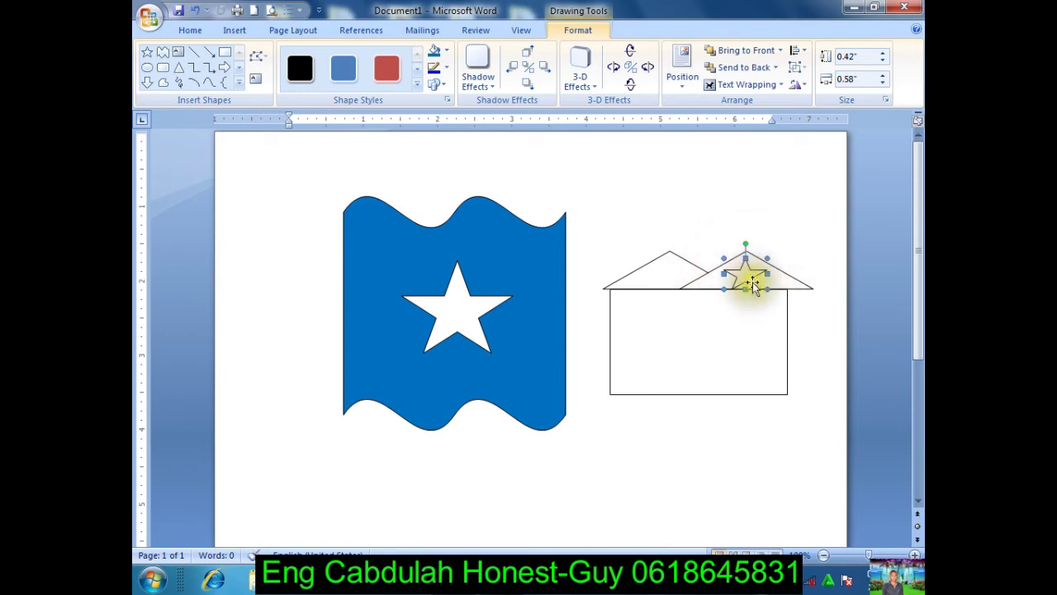
left_click(747, 285)
left_click(800, 231)
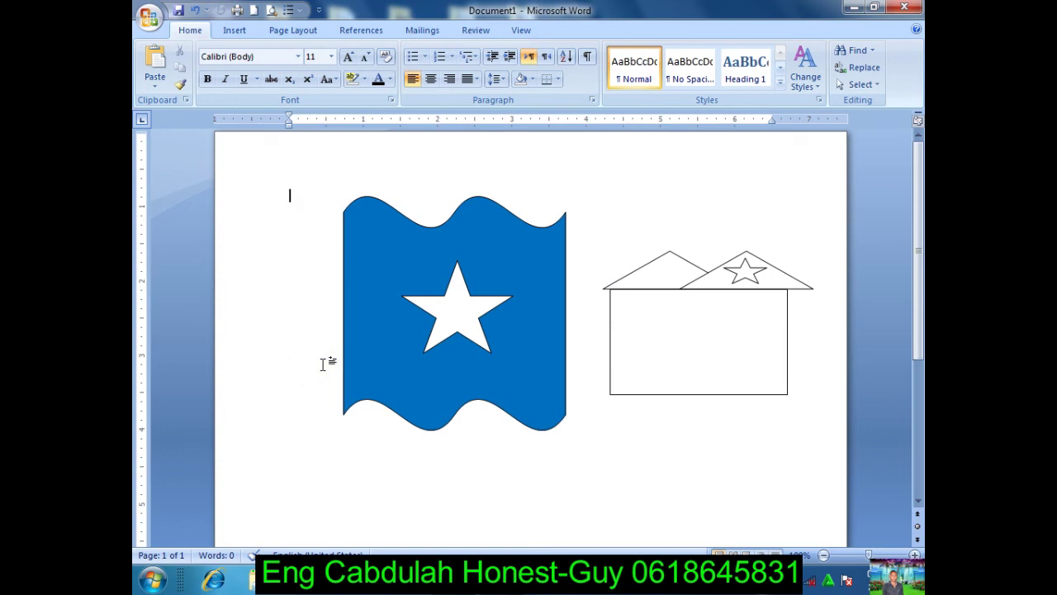
left_click(307, 205)
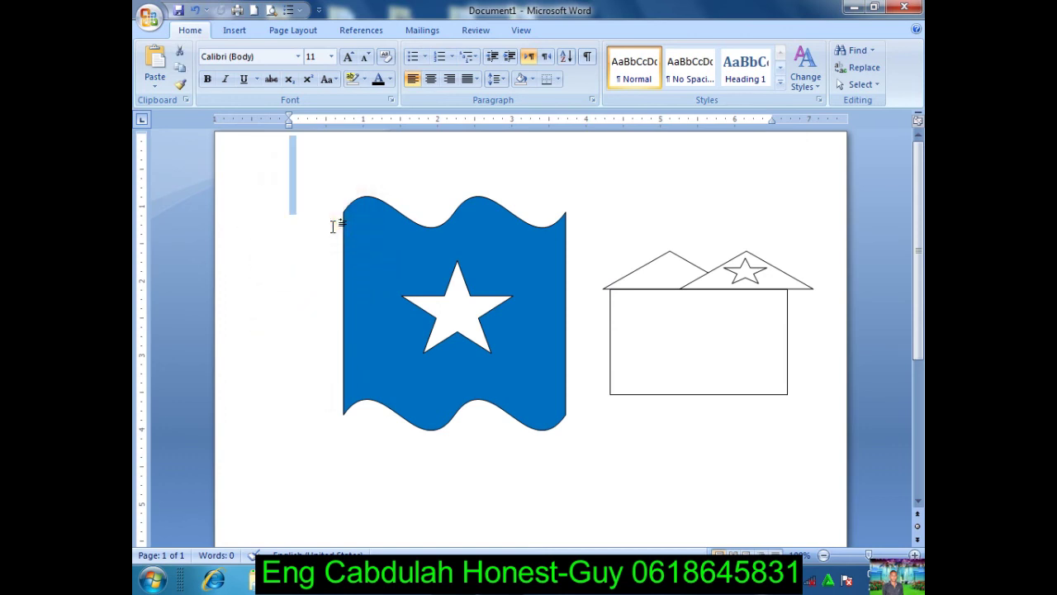
key("Delete")
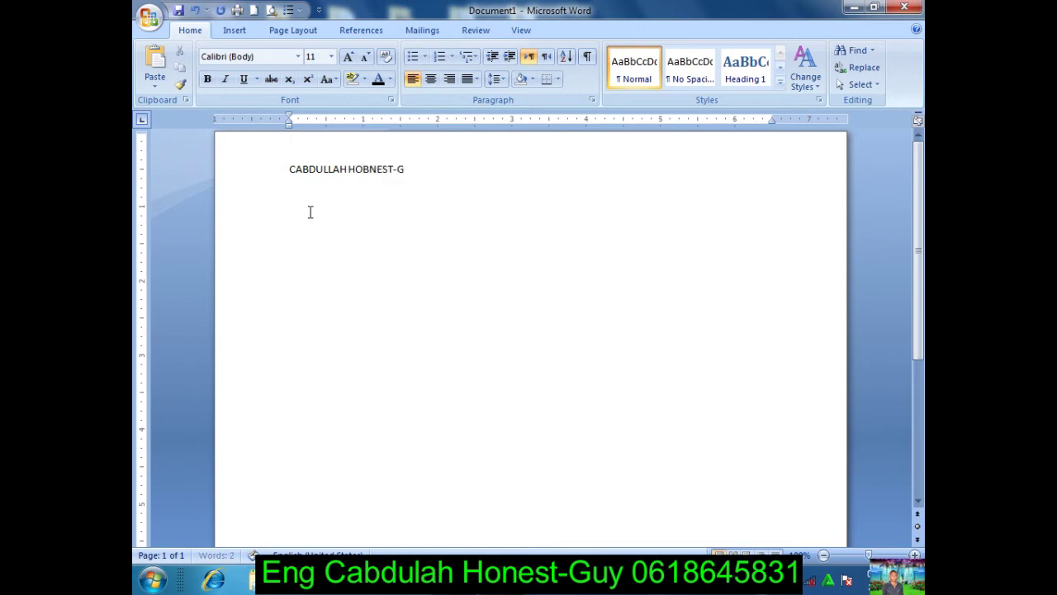
left_click_drag(421, 190, 212, 177)
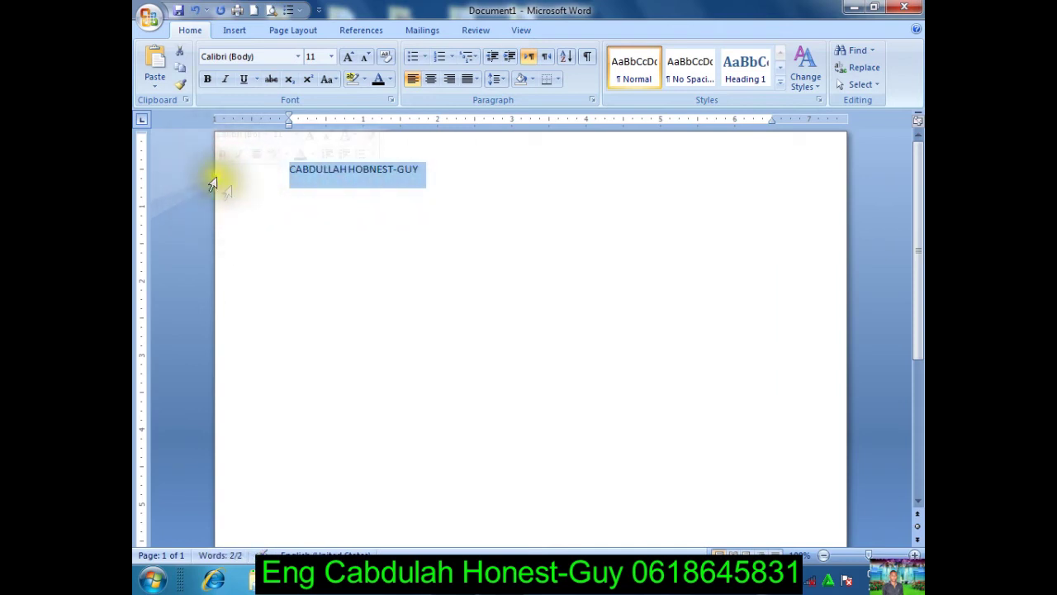
left_click_drag(288, 170, 487, 201)
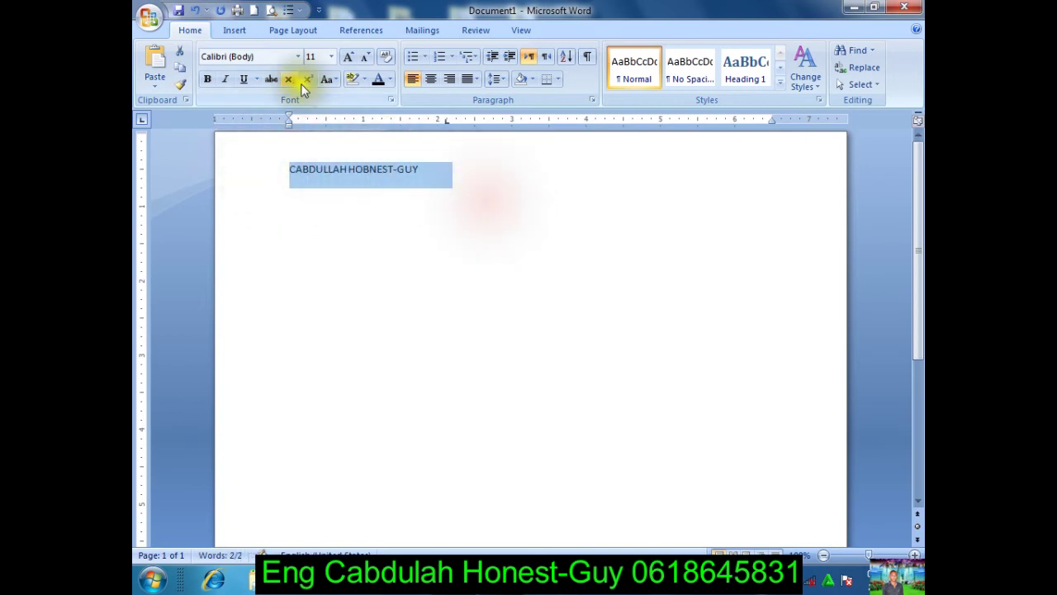
left_click(234, 31)
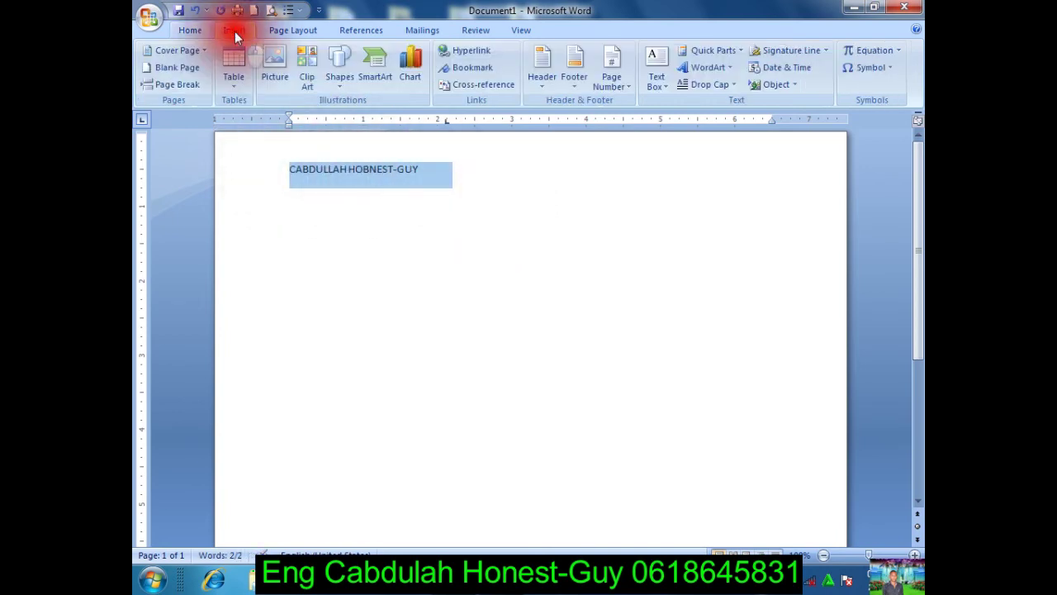
Step: Turn the line into first-style WordArt and set its font to Iskoola Pota
left_click(717, 68)
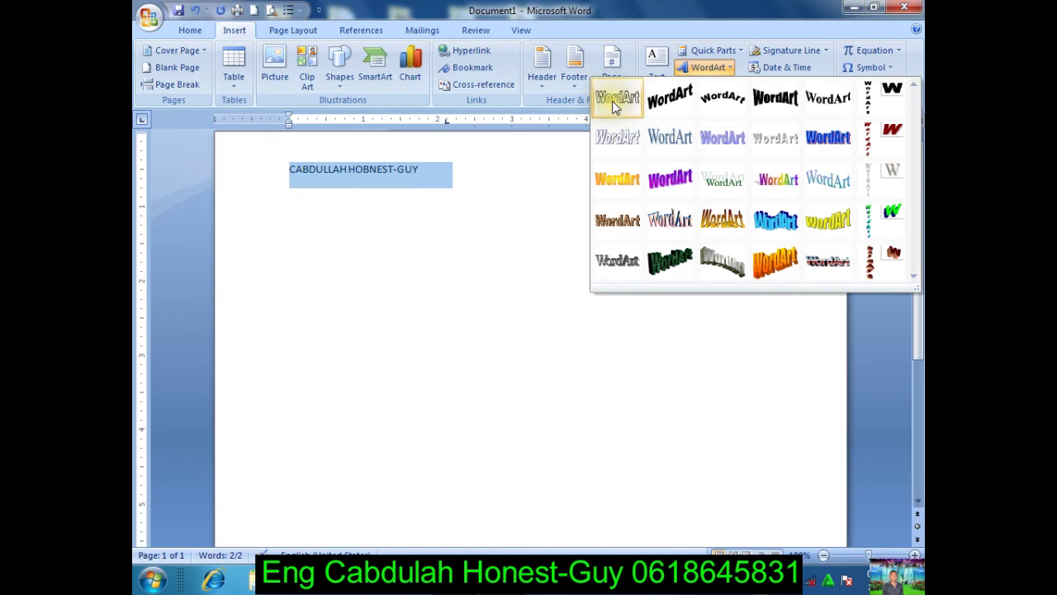
left_click(613, 106)
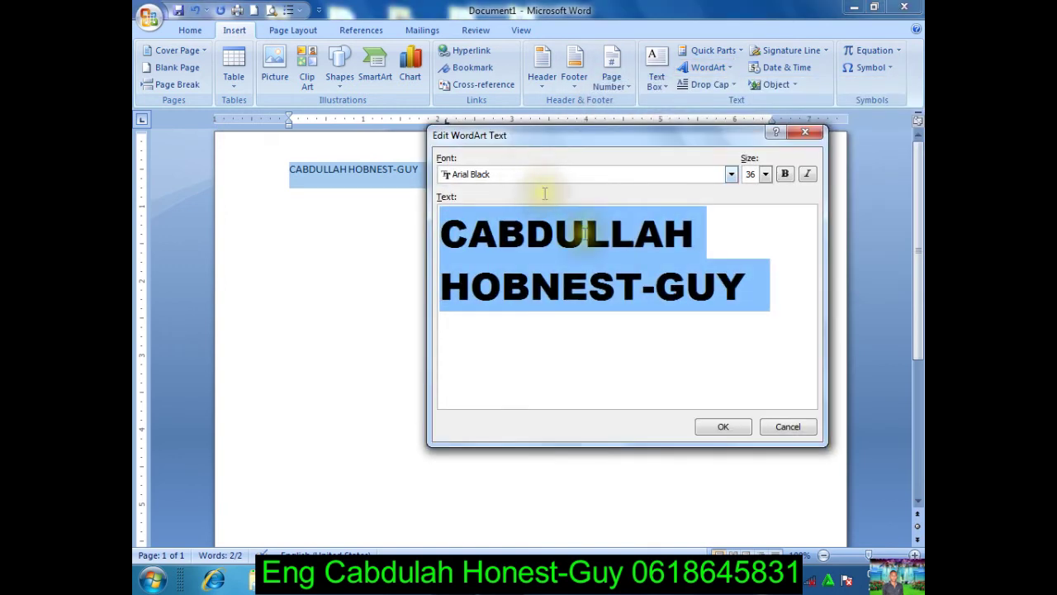
left_click(732, 174)
left_click_drag(732, 198, 732, 240)
scroll(710, 239, "down", 4)
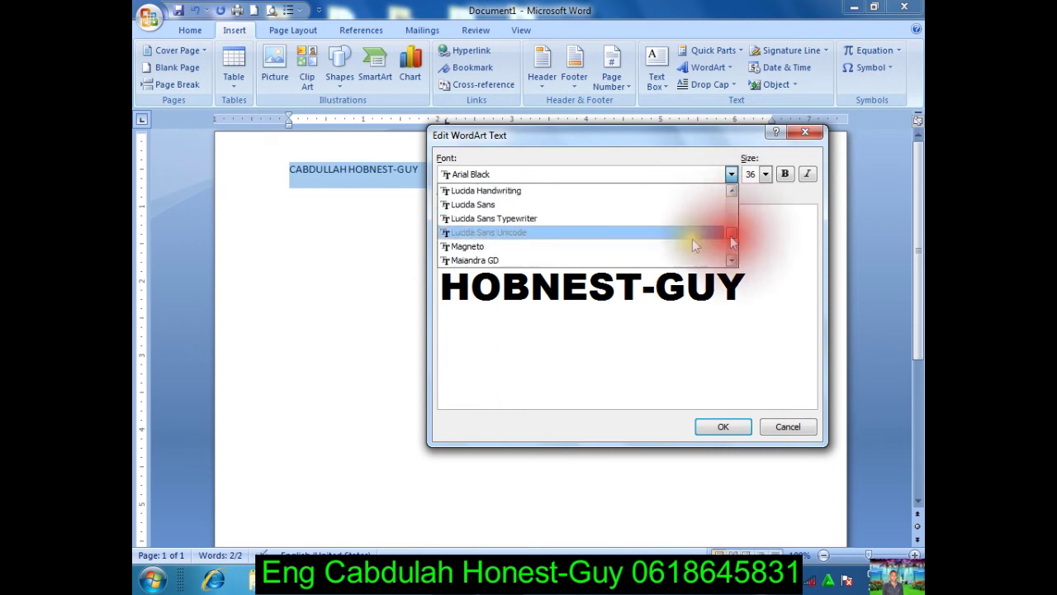
left_click(624, 220)
left_click(733, 174)
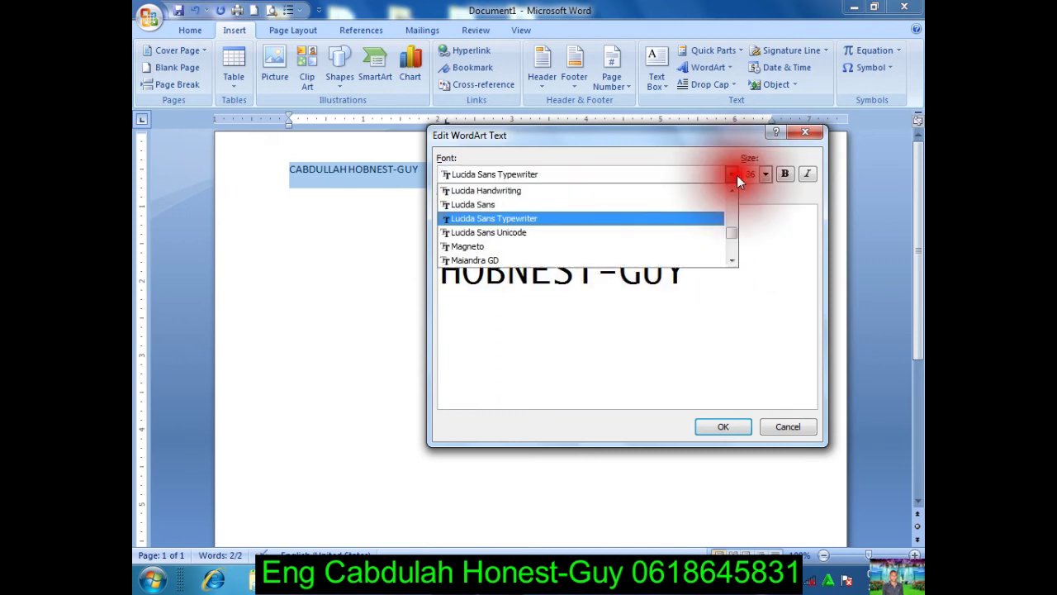
left_click(653, 238)
left_click(732, 174)
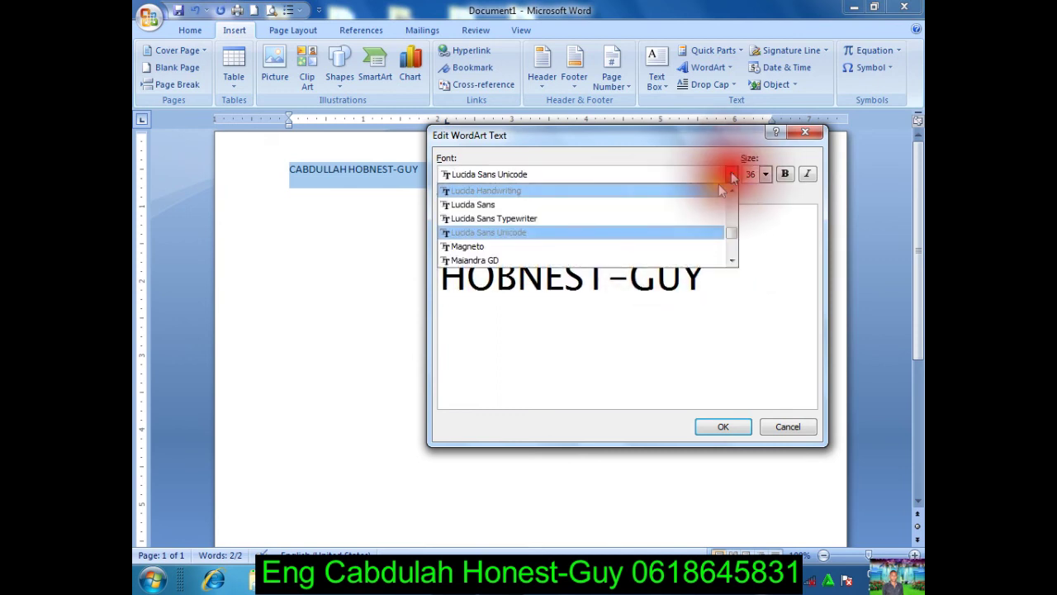
mouse_move(729, 214)
left_mouse_down()
mouse_move(732, 252)
mouse_move(728, 183)
mouse_move(734, 228)
left_mouse_up()
left_click(608, 227)
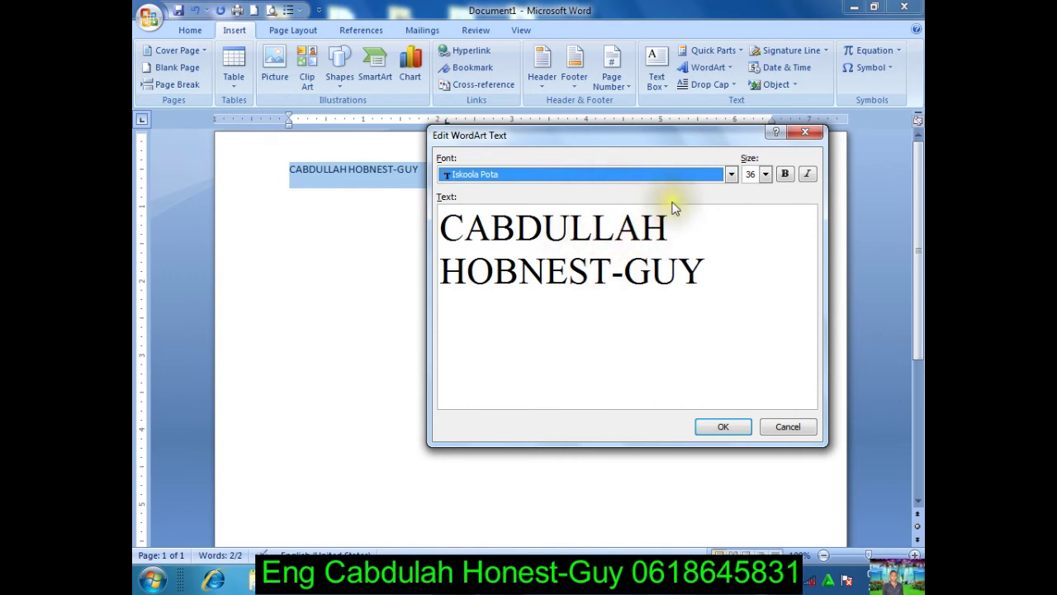
Step: Make the WordArt text bold italic and insert it
left_click(783, 174)
left_click(782, 174)
left_click(783, 174)
left_click(806, 176)
left_click(805, 178)
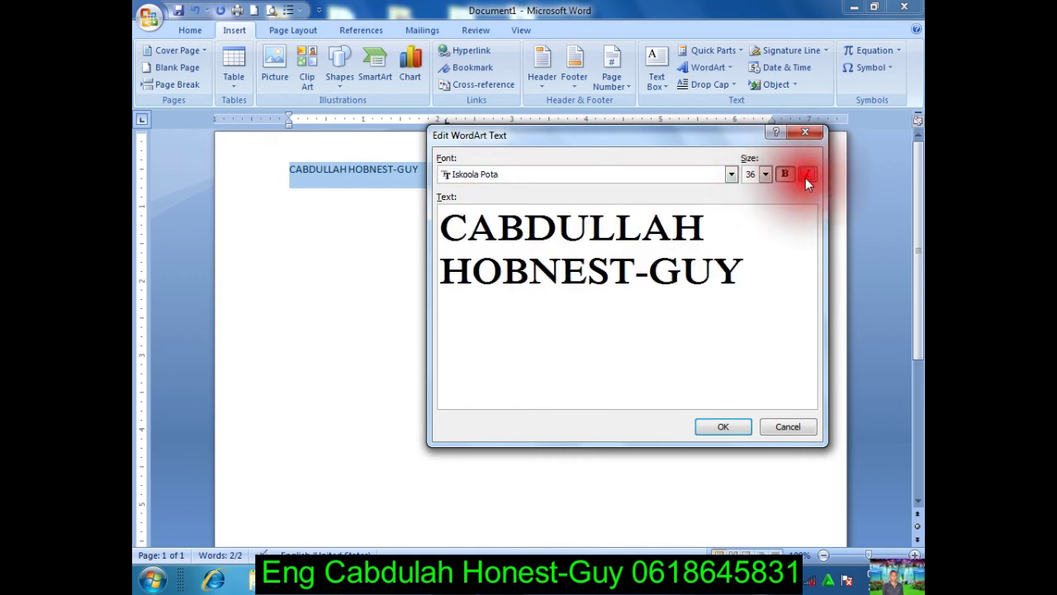
left_click(779, 173)
left_click(781, 173)
left_click(807, 175)
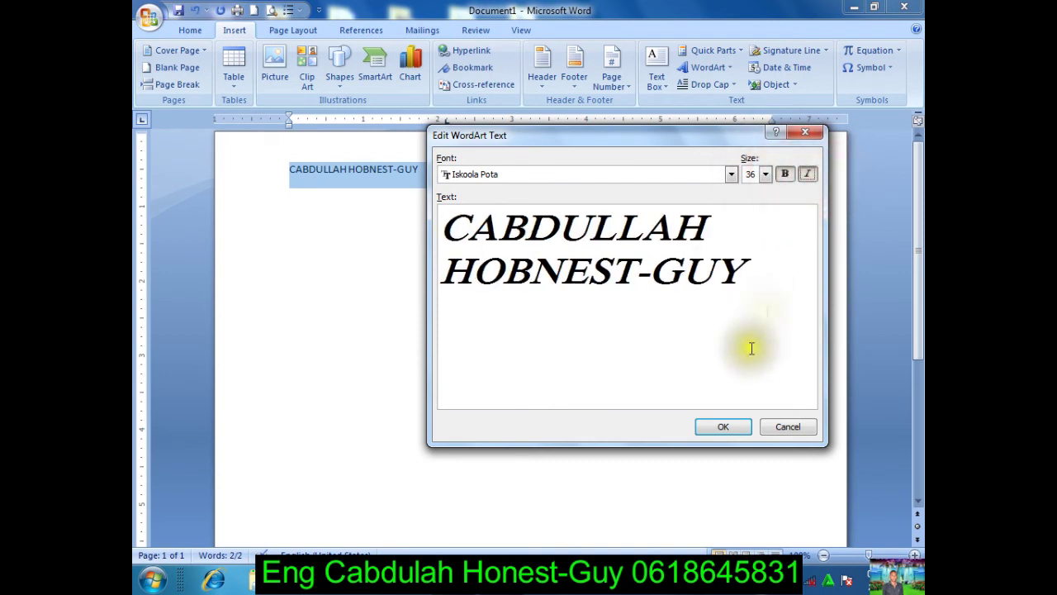
left_click(710, 428)
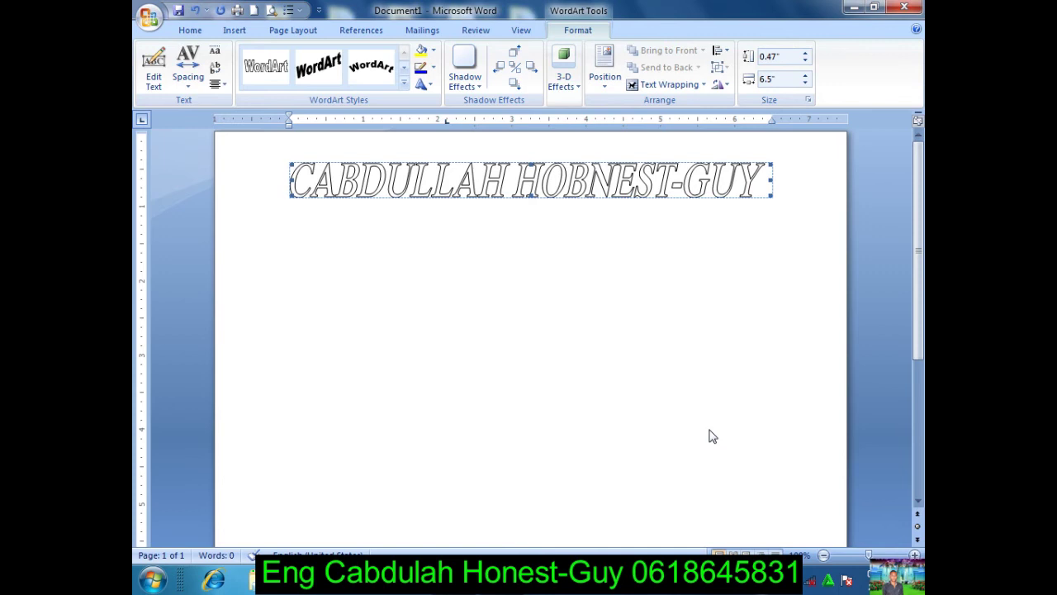
Step: Give the WordArt a black fill and a 1½ pt red outline
left_click(431, 51)
left_click(433, 83)
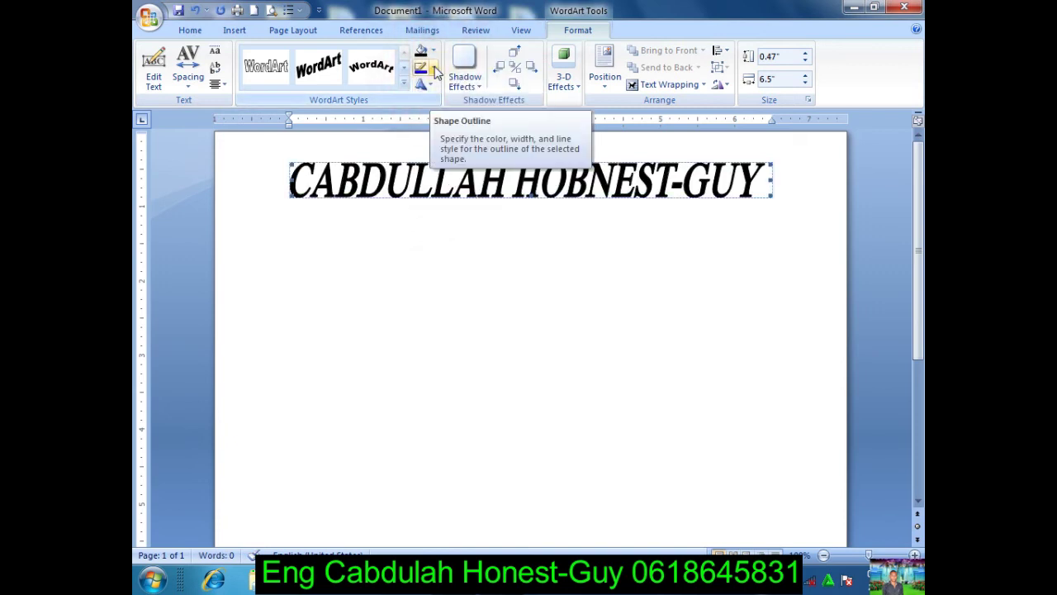
left_click(434, 70)
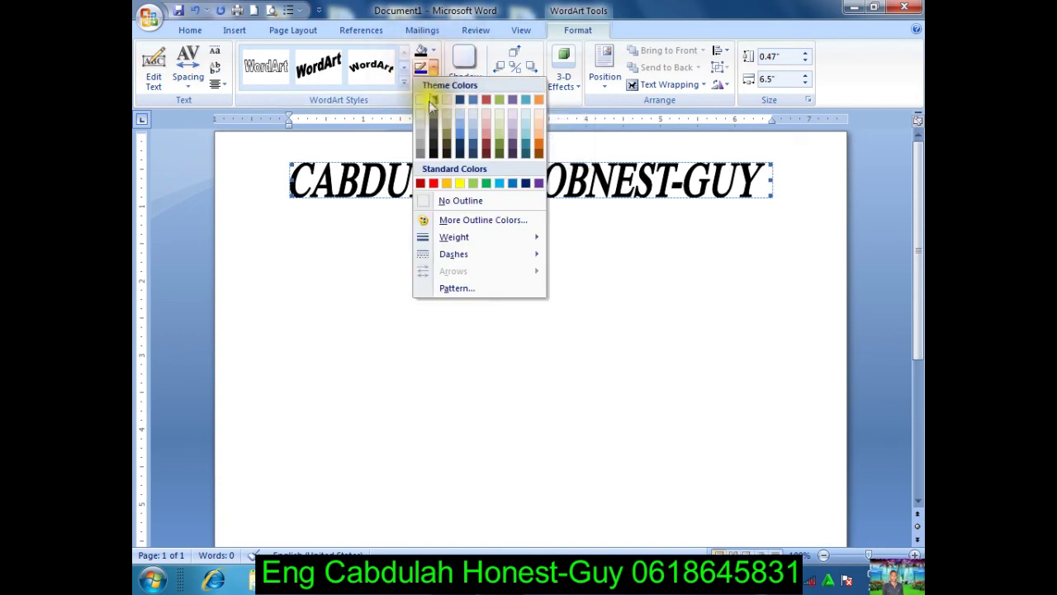
left_click(435, 183)
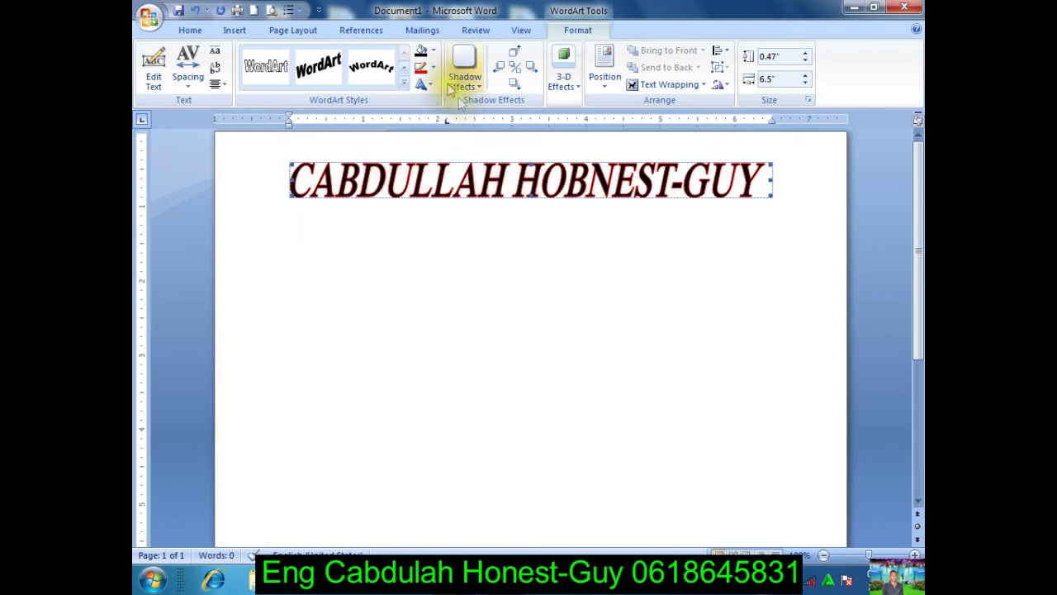
left_click(430, 69)
mouse_move(462, 242)
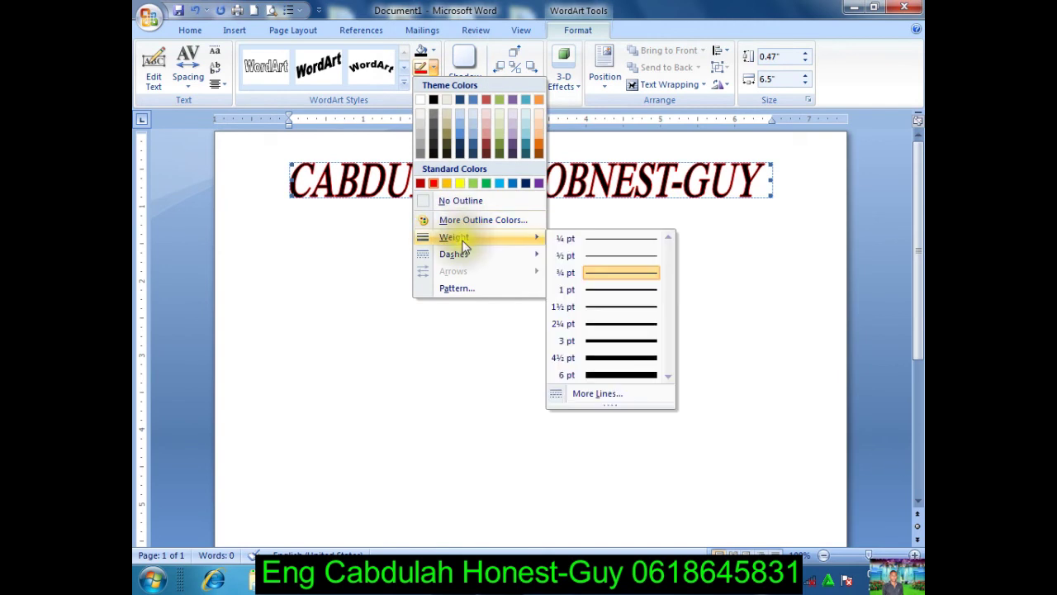
left_click(611, 308)
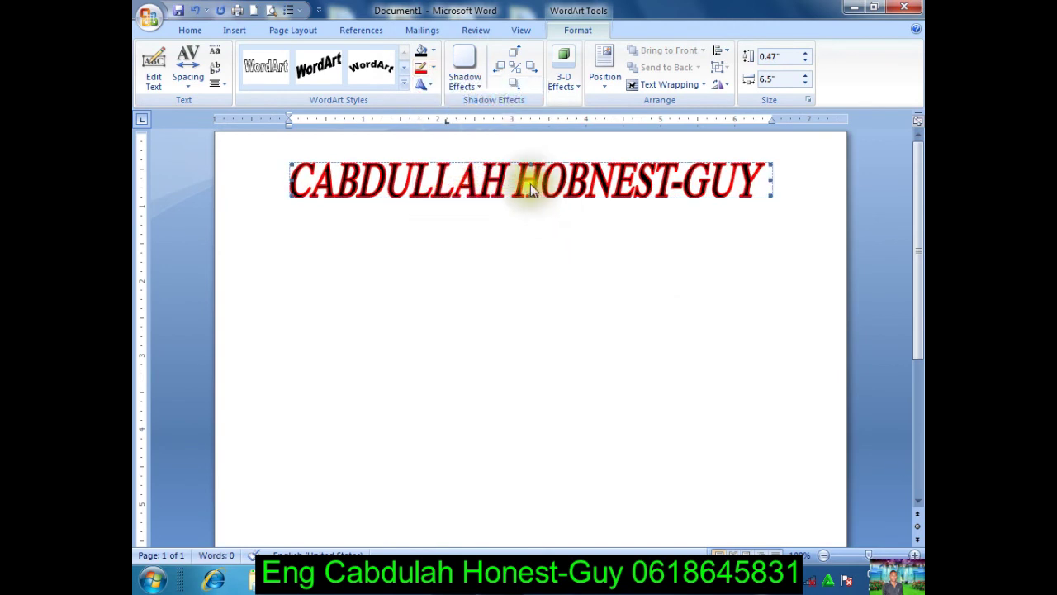
Step: Set the WordArt's text wrapping to Square
left_click(529, 187)
left_click(530, 187)
left_click(662, 85)
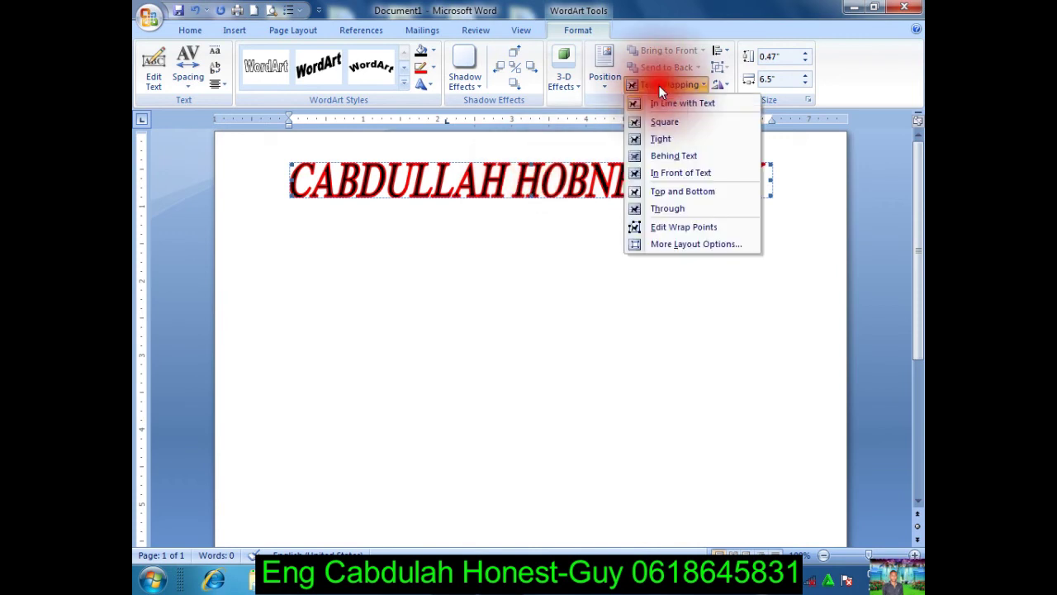
left_click(664, 122)
Step: Move the WordArt down to mid-page and narrow it to 5.33 inches wide
left_click_drag(561, 192, 565, 343)
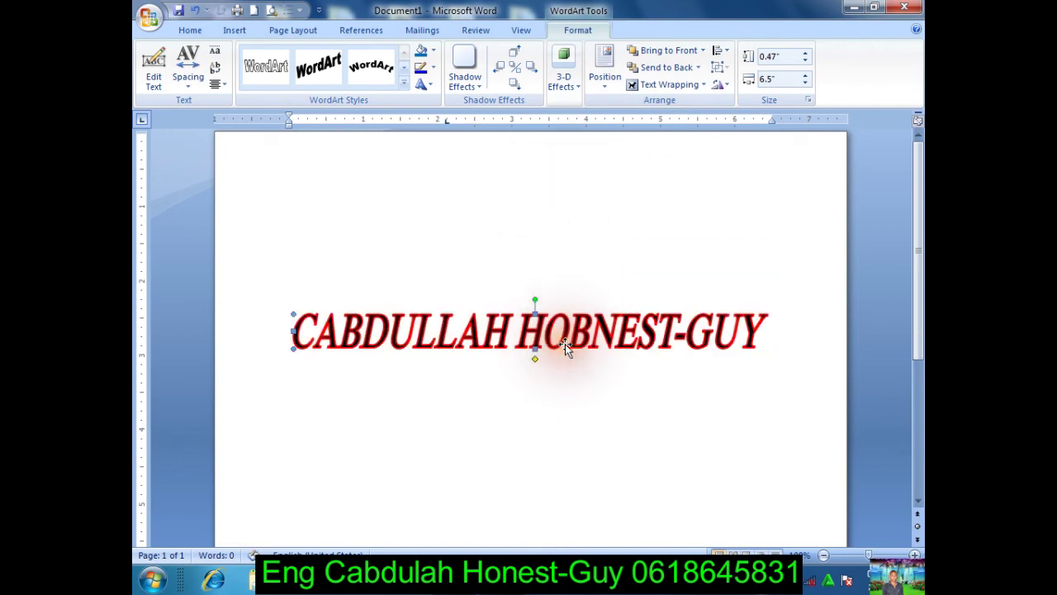
left_click(522, 343)
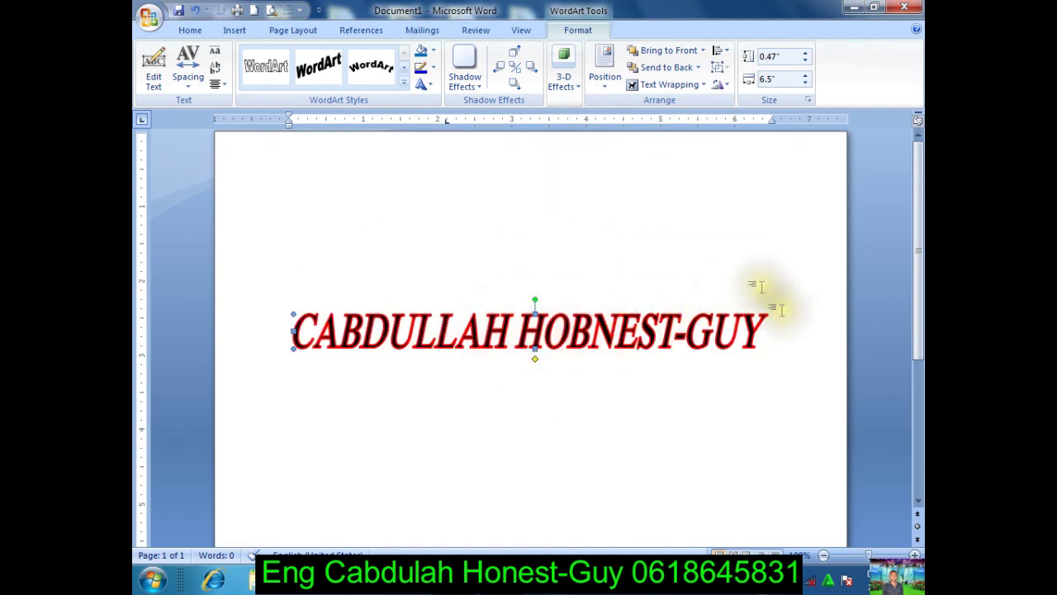
left_click(757, 334)
left_click(761, 332)
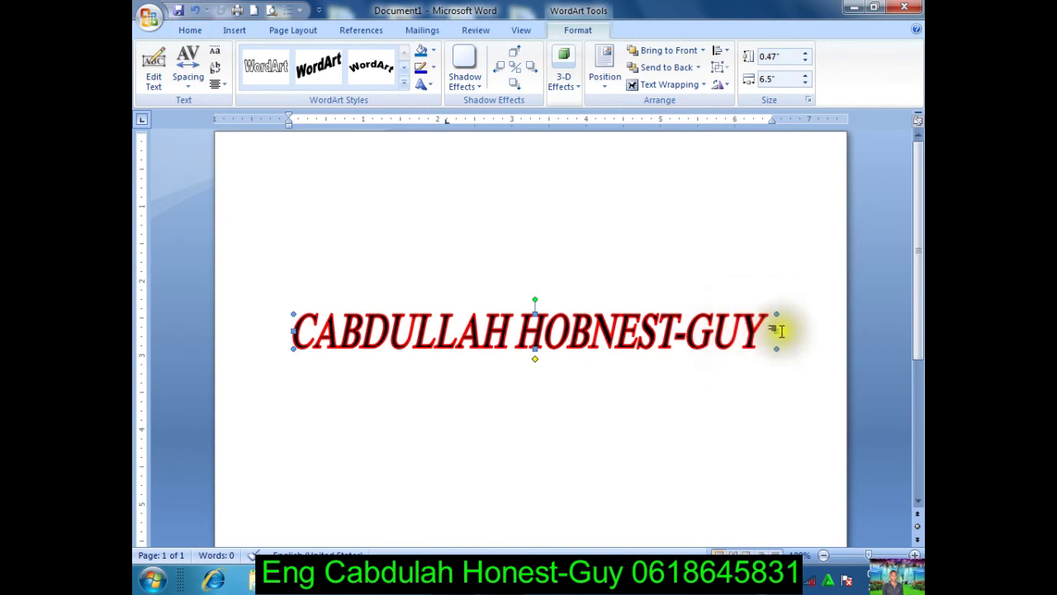
left_click_drag(778, 332, 690, 332)
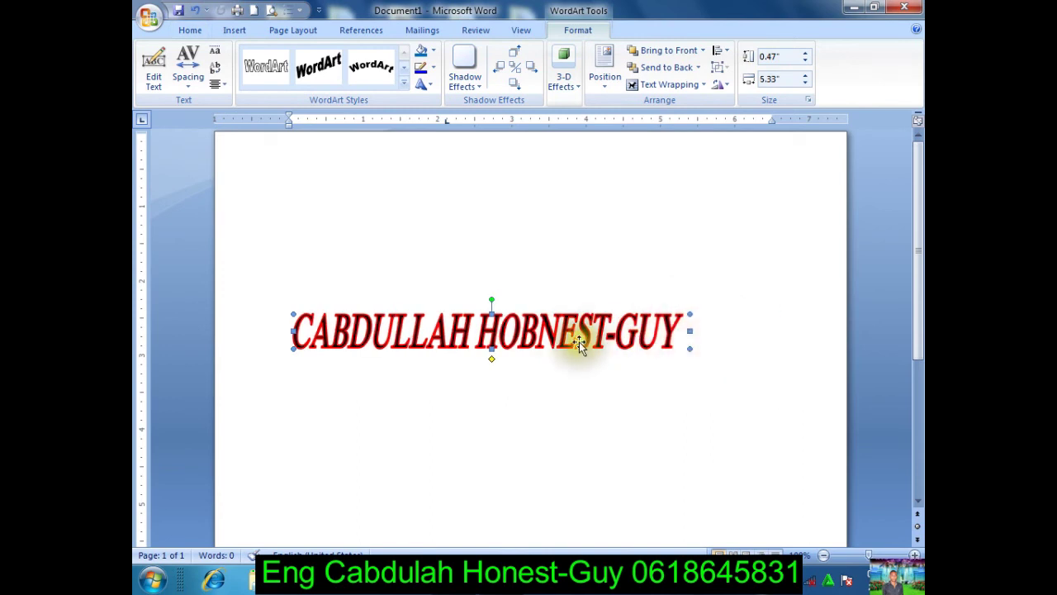
left_click_drag(552, 334, 581, 345)
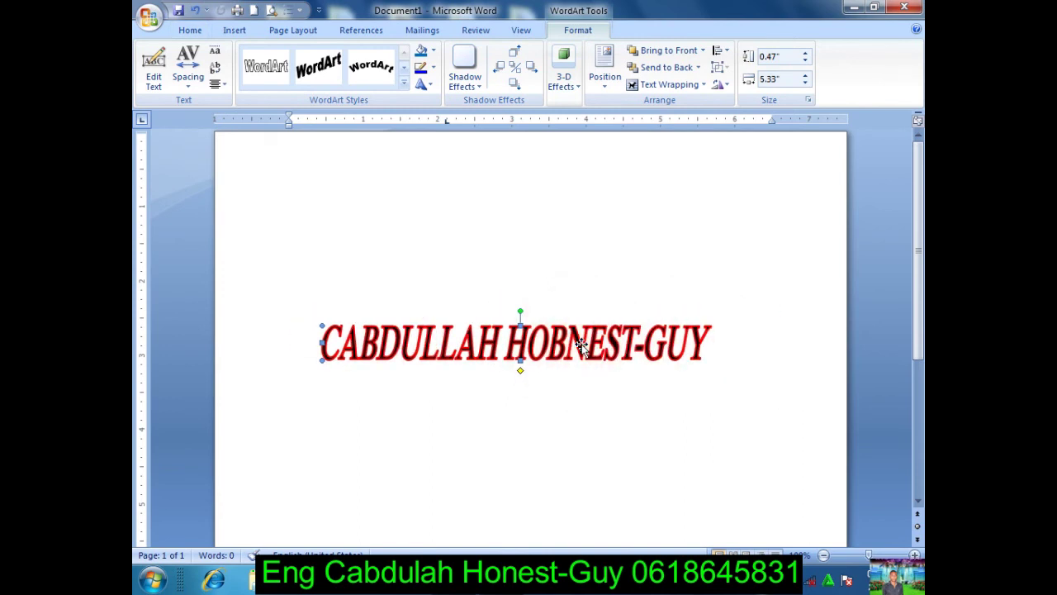
Step: Duplicate the WordArt, place the copy just above the original, and select it
key("ctrl+v")
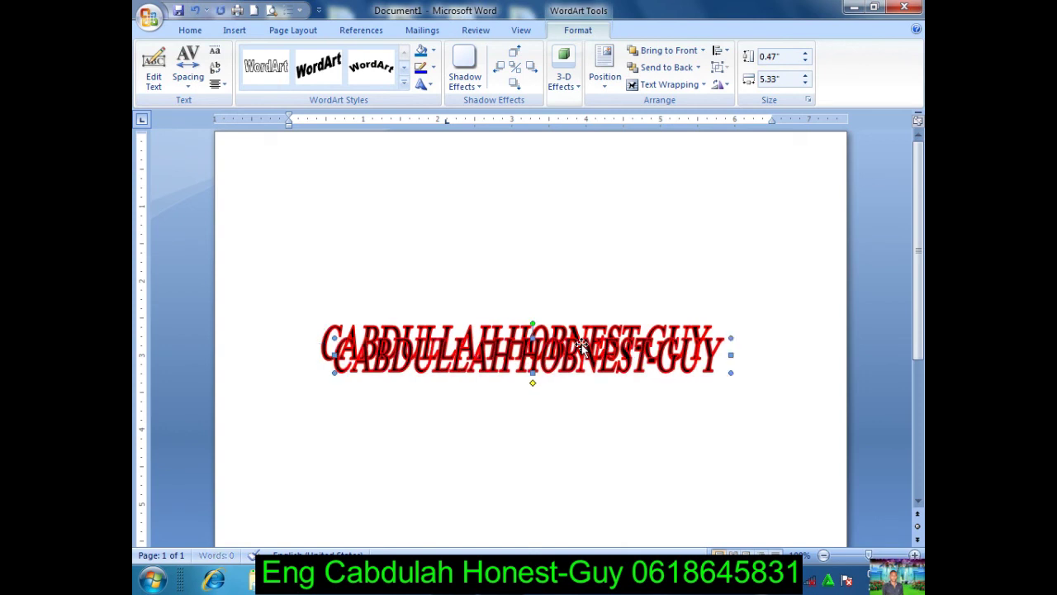
left_click_drag(570, 345, 532, 311)
right_click(532, 312)
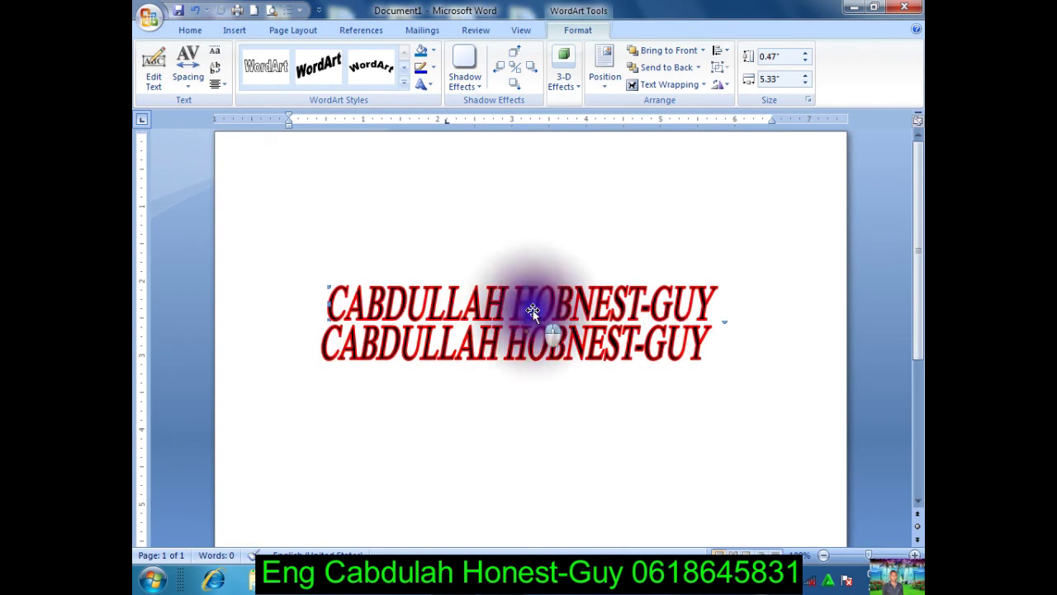
left_click(518, 314)
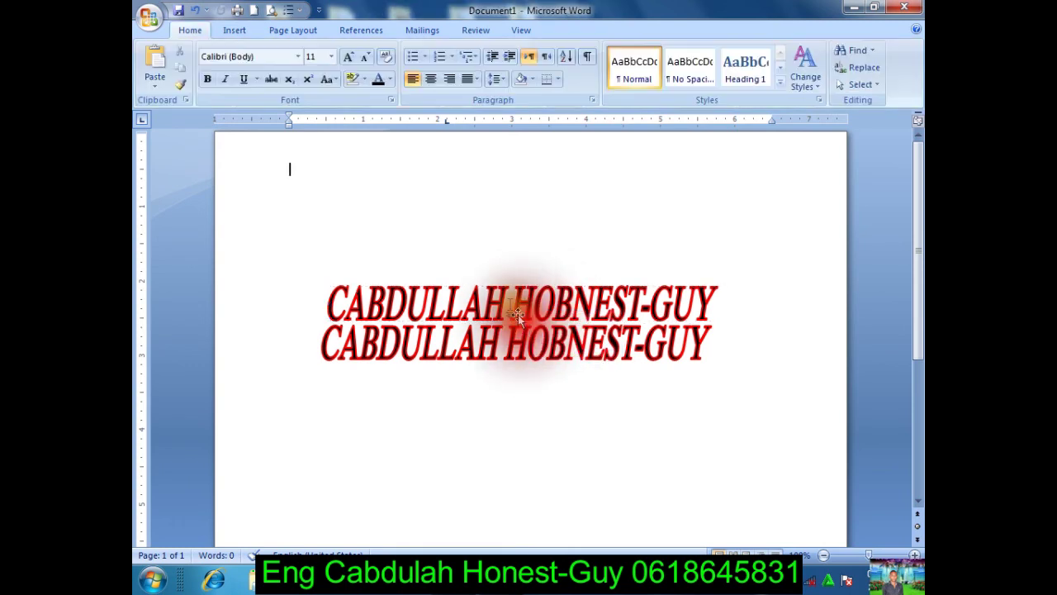
left_click(518, 304)
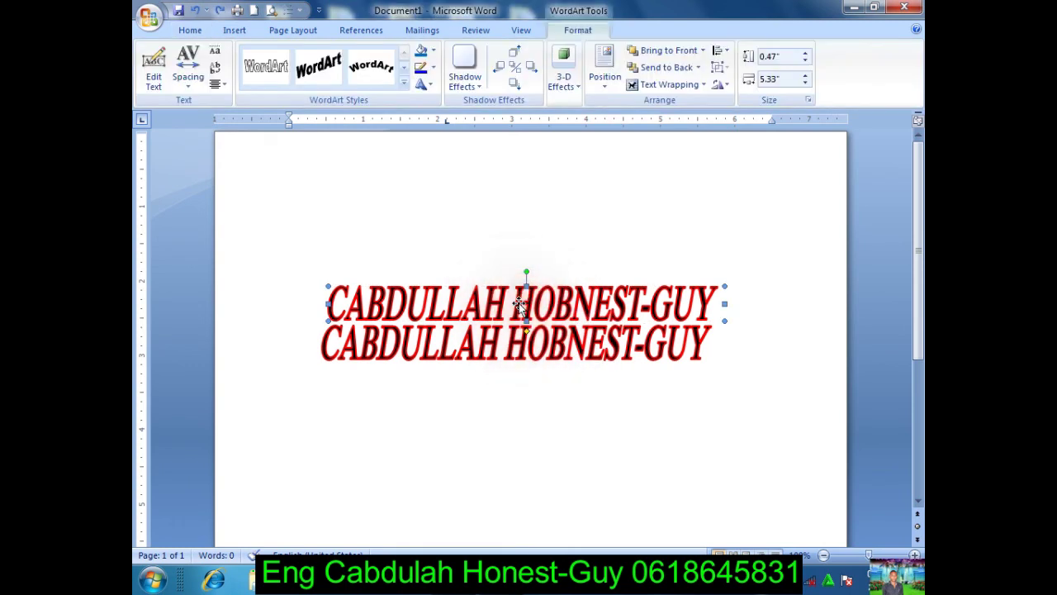
Step: Change the upper WordArt's text from the full name to the initials C.H.G
left_click(157, 76)
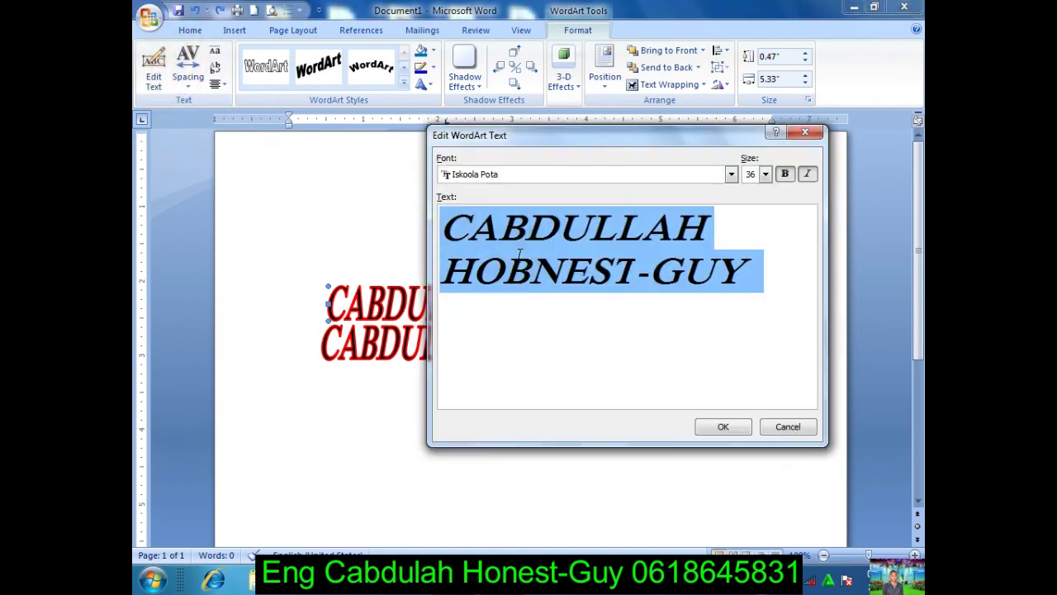
type("CG")
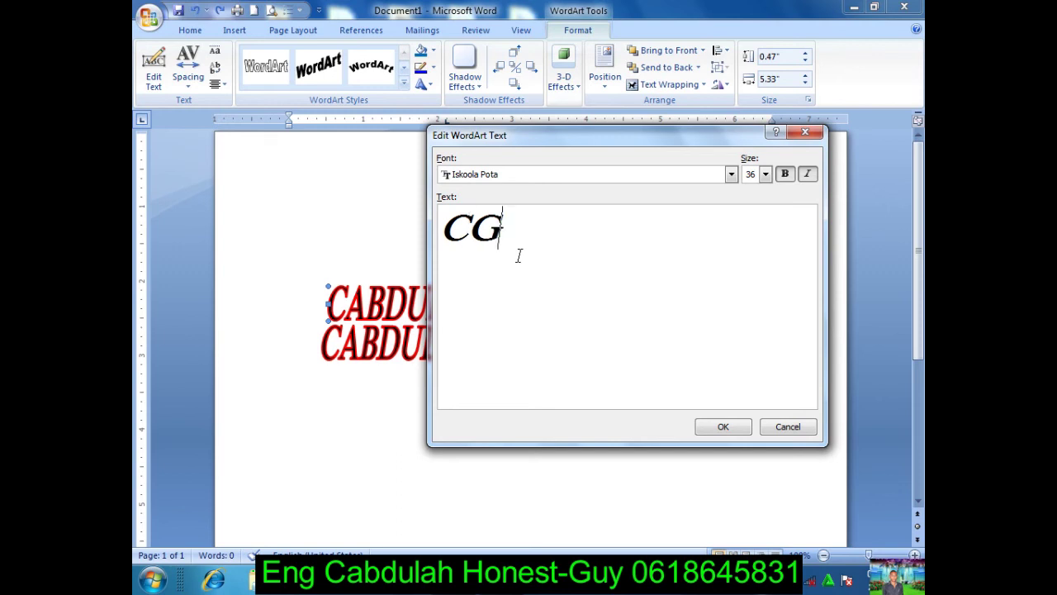
type("HG")
key("BackSpace")
type("G")
left_click(502, 221)
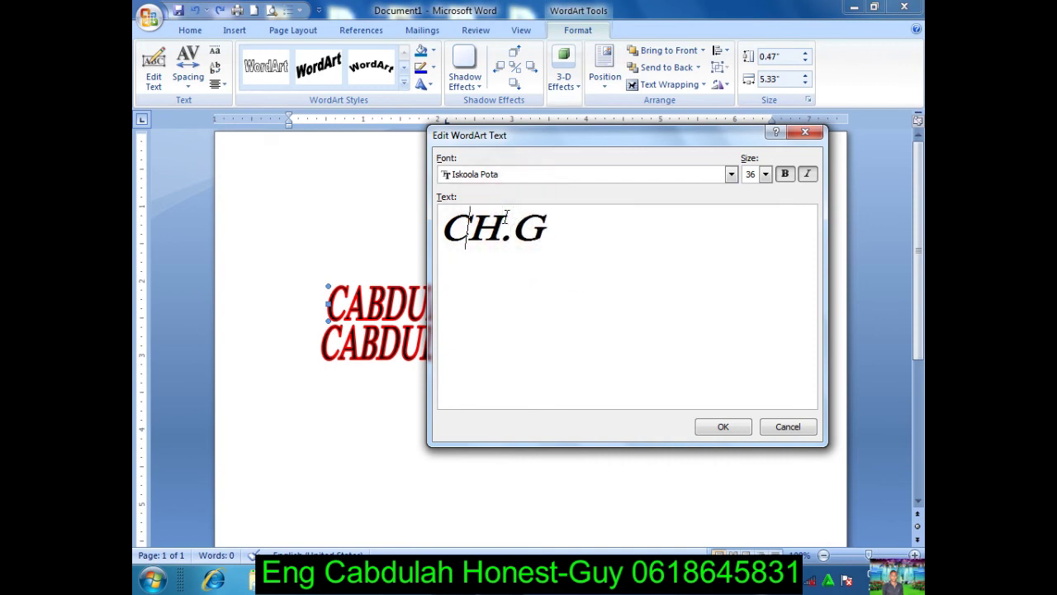
left_click(713, 428)
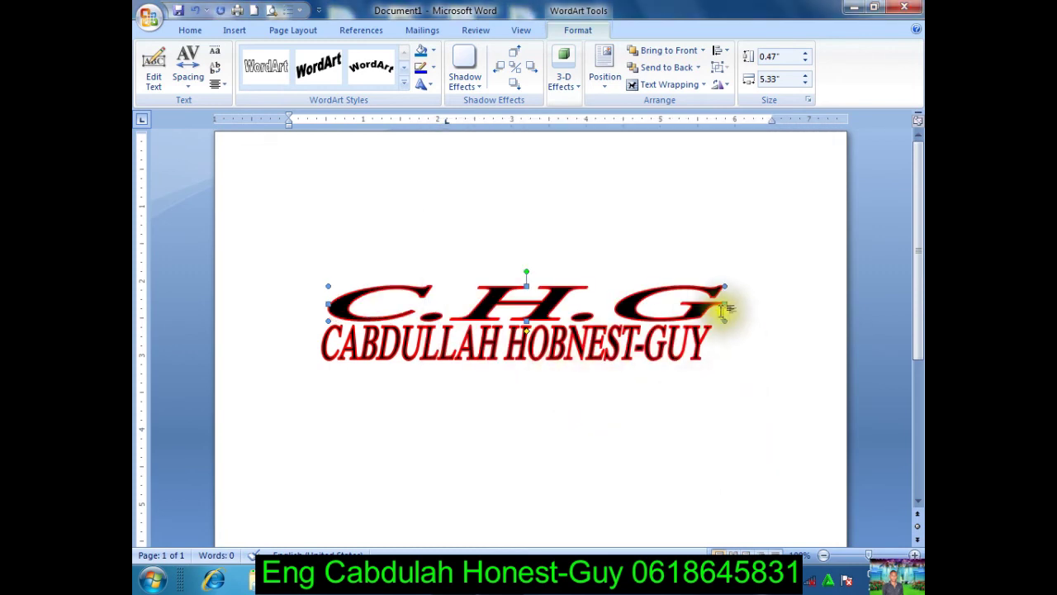
Step: Narrow the C.H.G WordArt to about 1.24 inches and shorten the full-name WordArt's height
left_click_drag(726, 305, 367, 305)
left_click(382, 300)
left_click(437, 334)
left_click(479, 320)
mouse_move(521, 322)
left_mouse_down()
mouse_move(524, 347)
mouse_move(520, 336)
left_mouse_up()
Step: Fill the C.H.G letters with red and nudge them down onto the name line
left_click(403, 307)
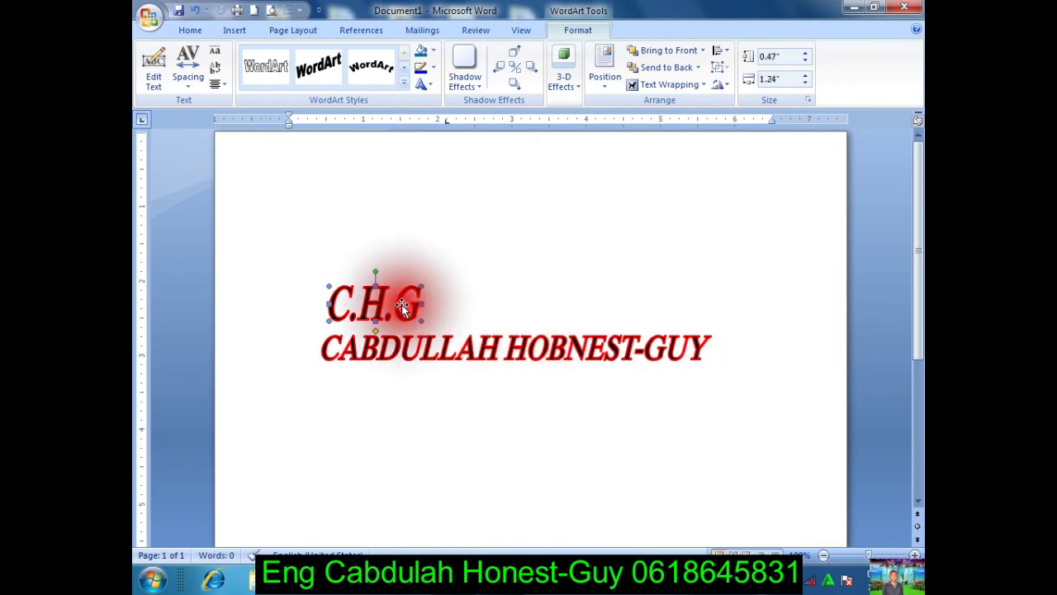
left_click(433, 54)
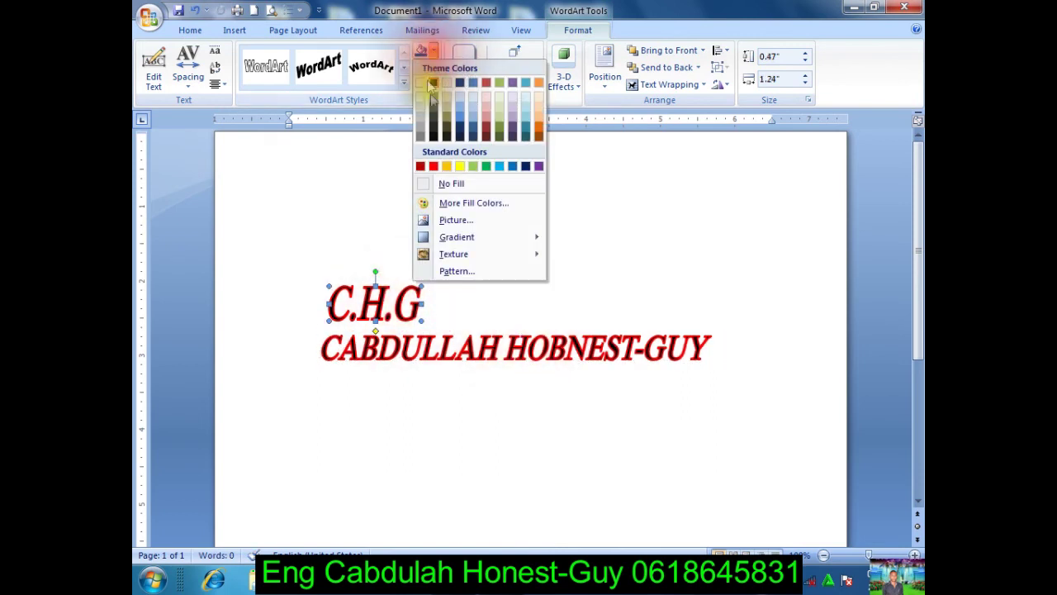
left_click(435, 165)
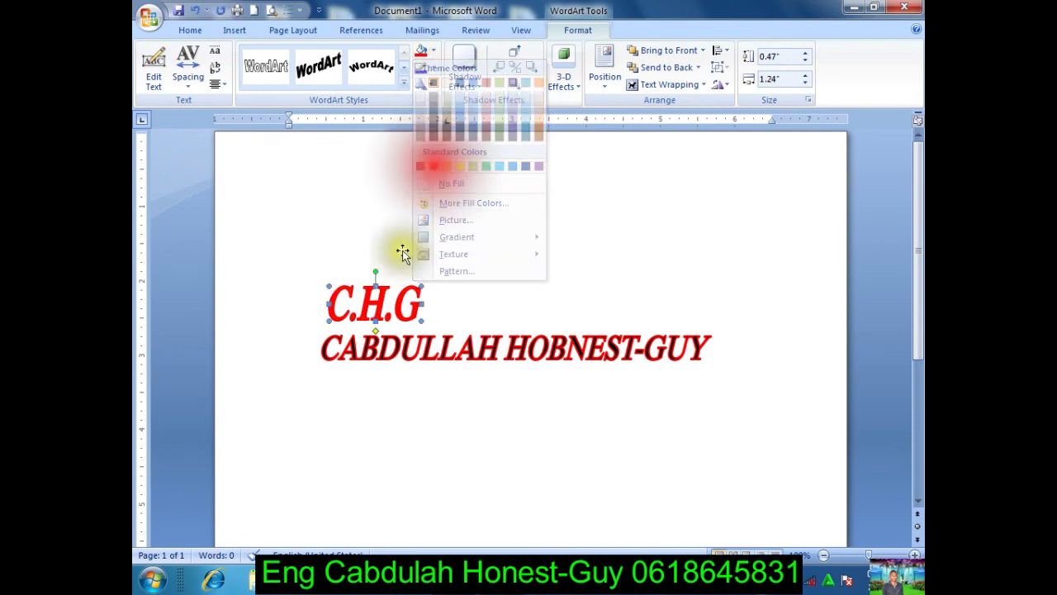
left_click_drag(383, 315, 388, 324)
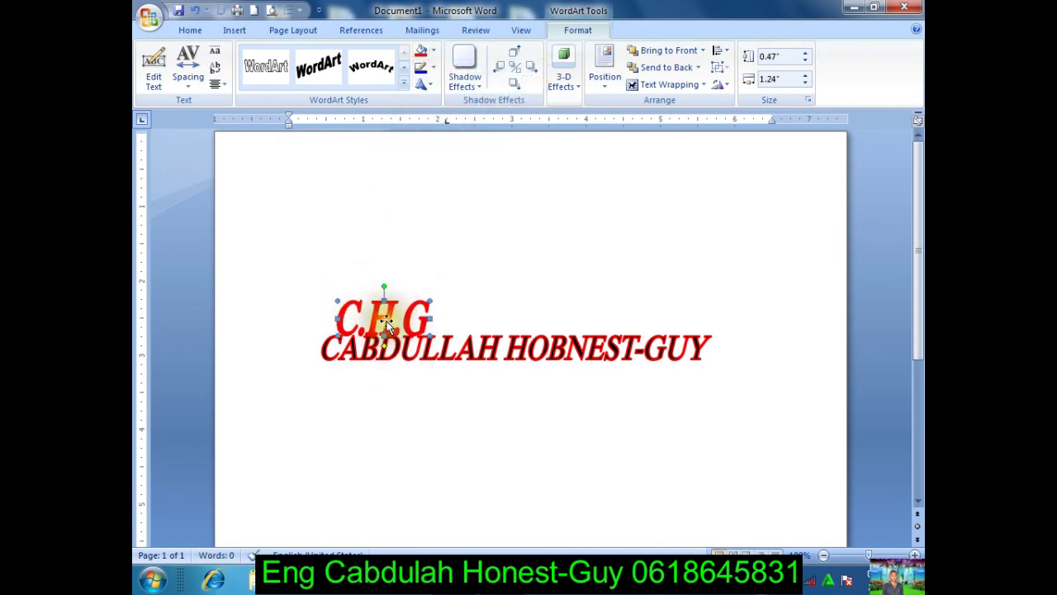
left_click(385, 421)
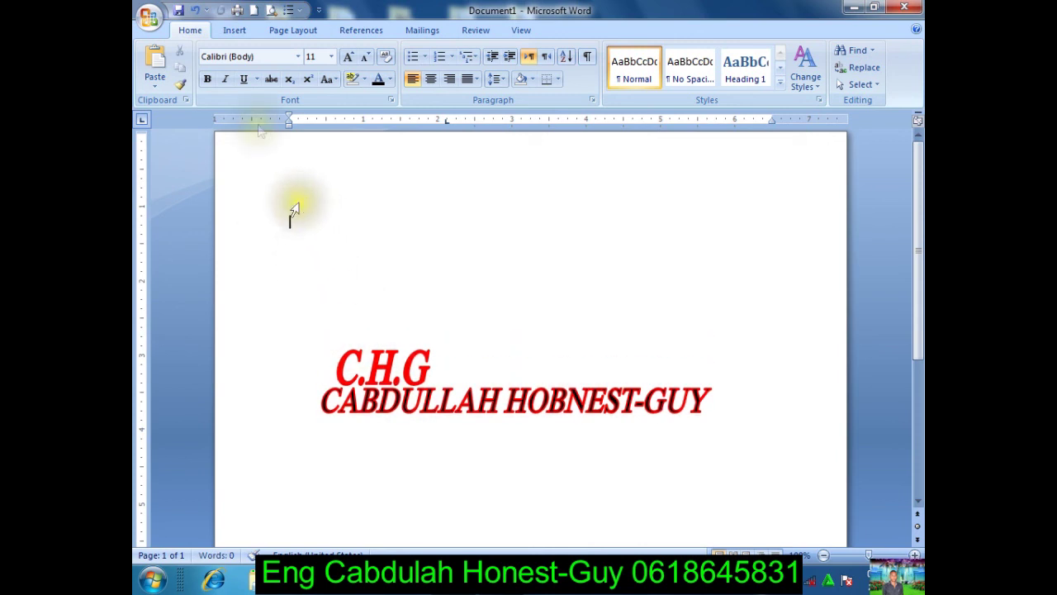
Step: Open More Symbols and set the symbol font to Aatrix OCRB
left_click(235, 33)
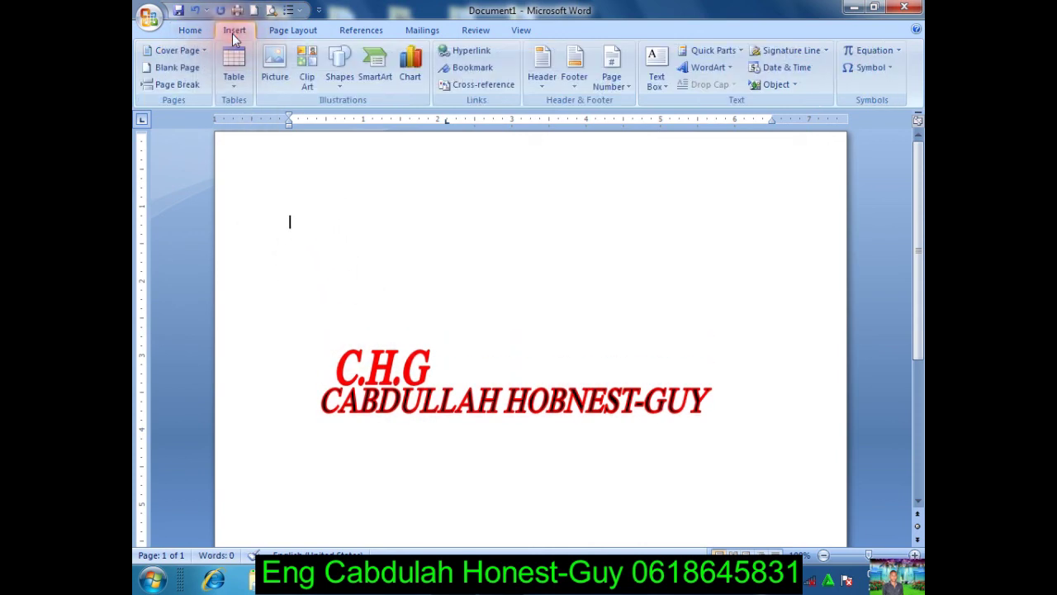
left_click(864, 66)
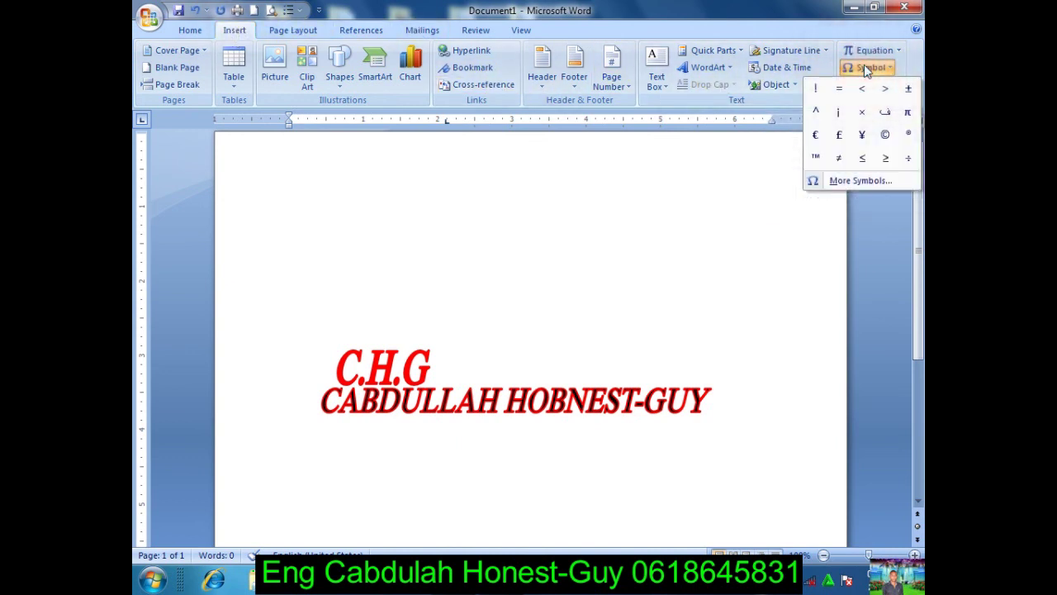
left_click(859, 182)
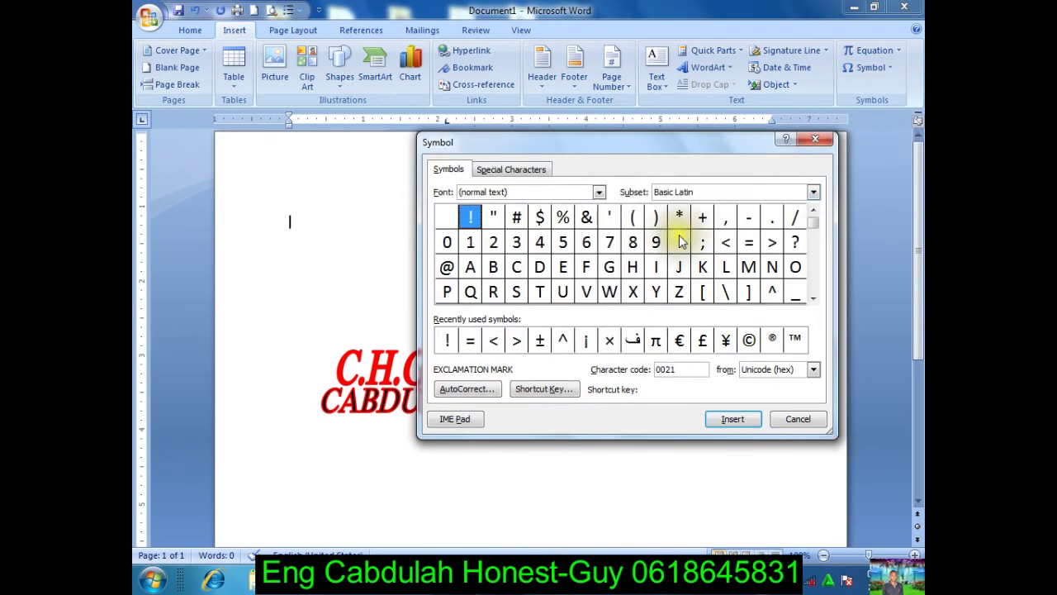
left_click(599, 192)
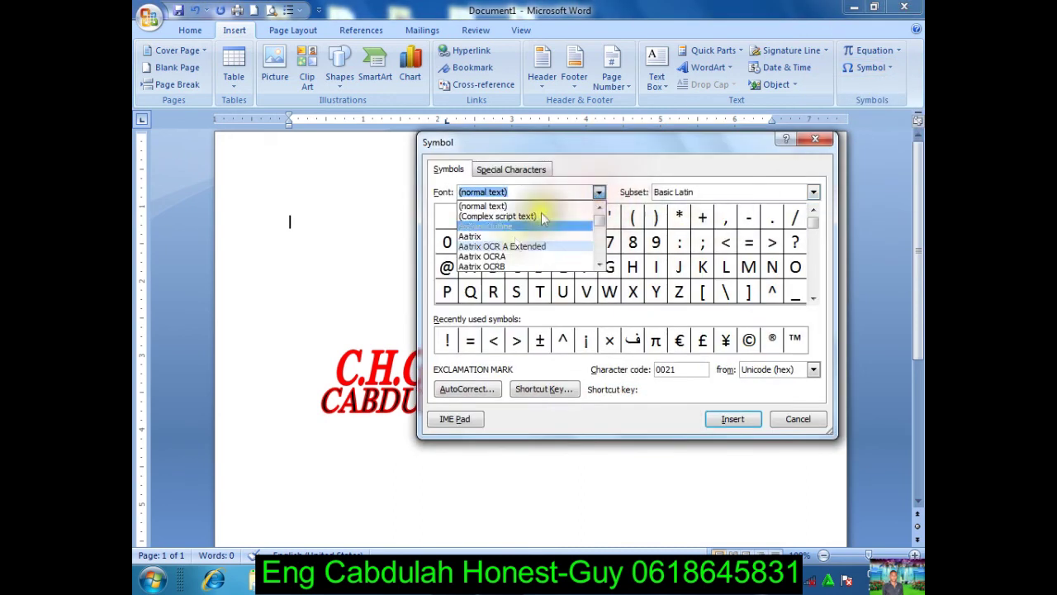
left_click(508, 216)
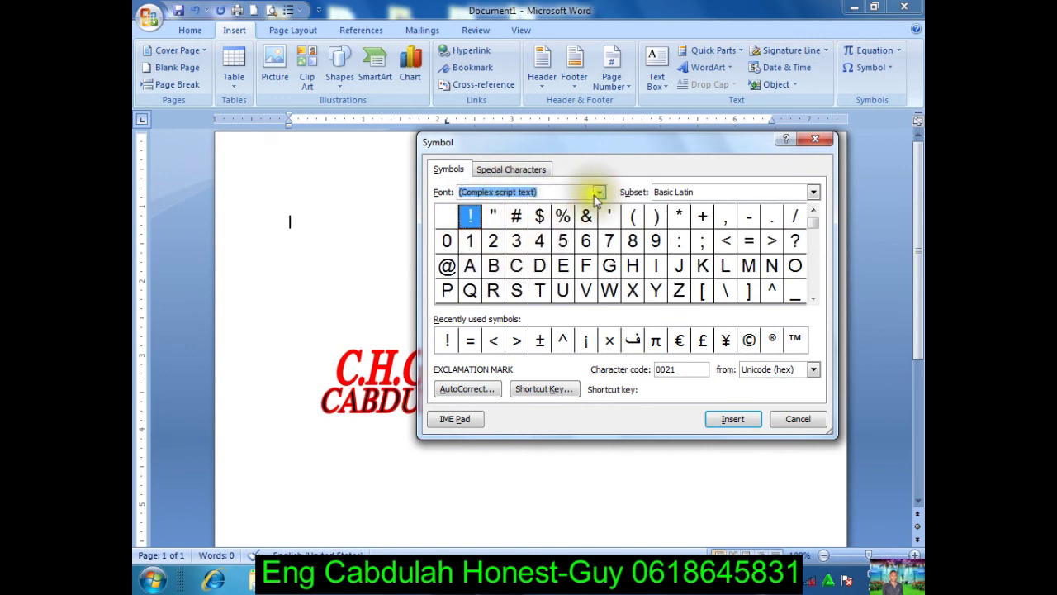
left_click(599, 192)
left_click(490, 237)
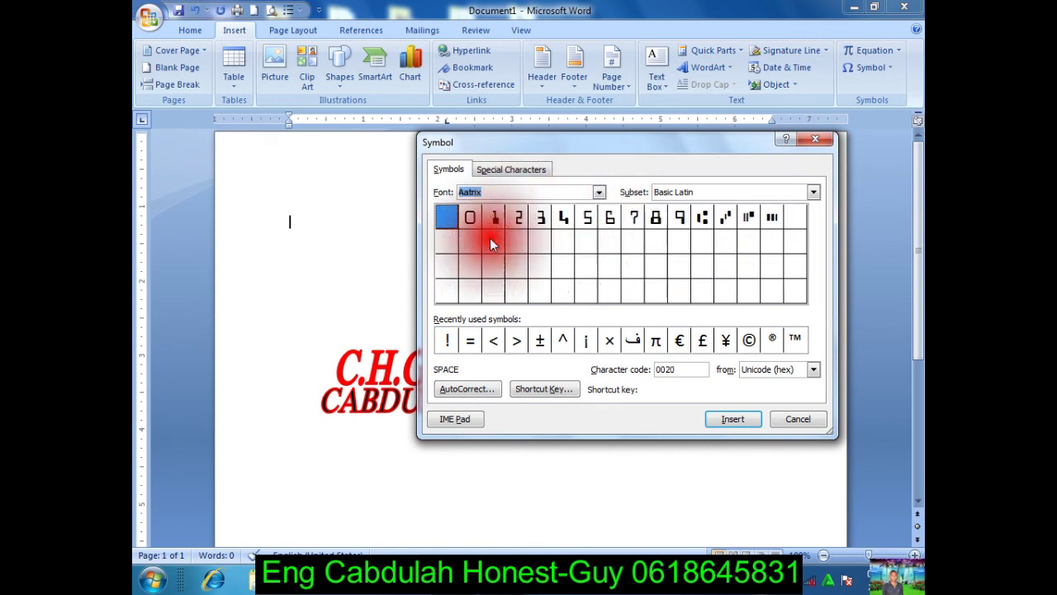
left_click(598, 191)
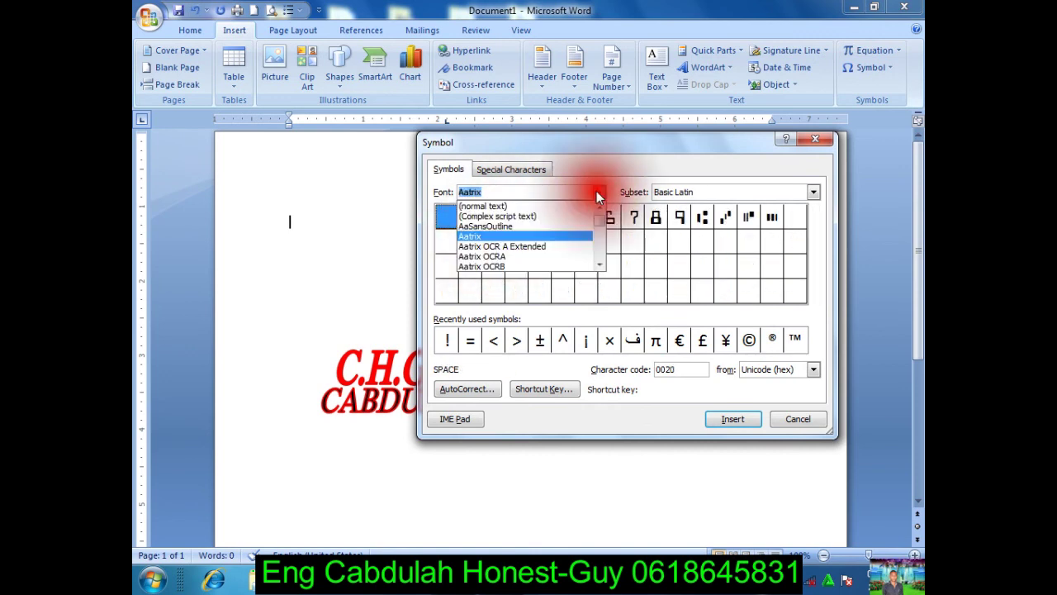
left_click(518, 267)
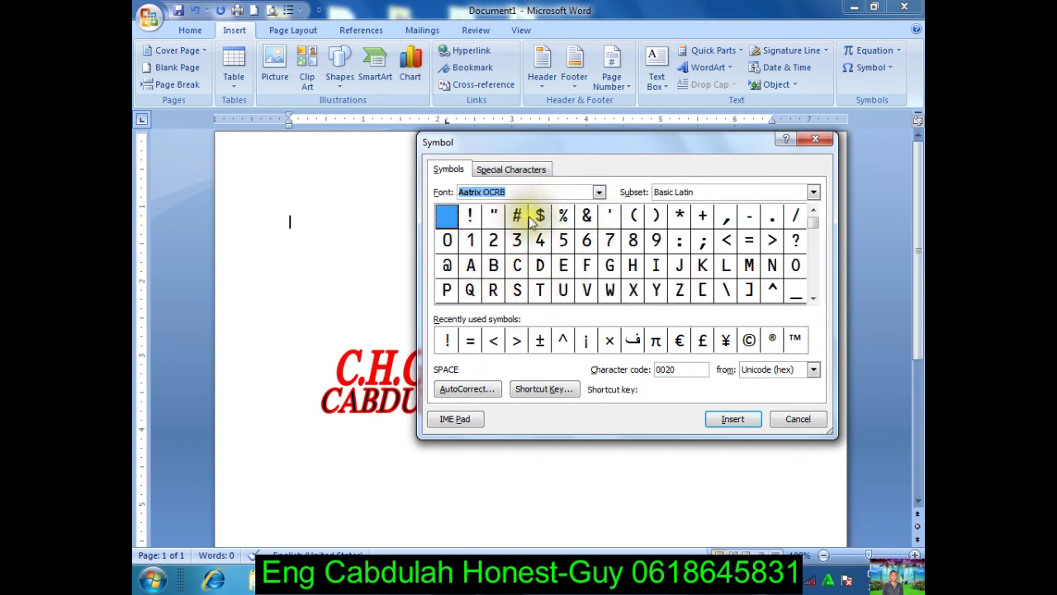
Step: Browse the Basic Latin characters and select the colon
left_click(531, 215)
left_click(515, 214)
left_click(494, 214)
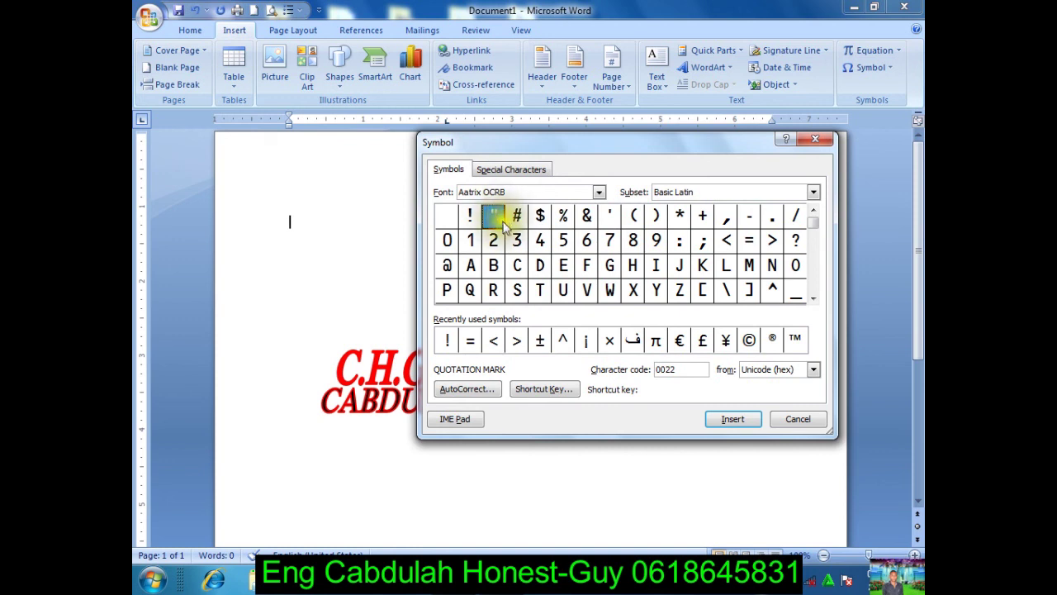
left_click(748, 241)
left_click(727, 241)
left_click(698, 241)
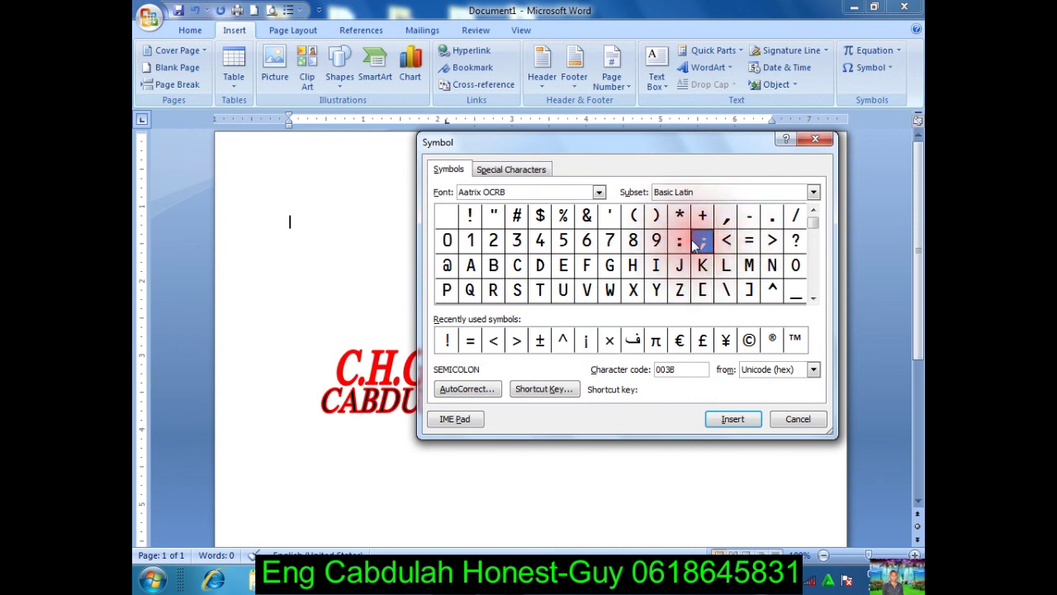
left_click(679, 240)
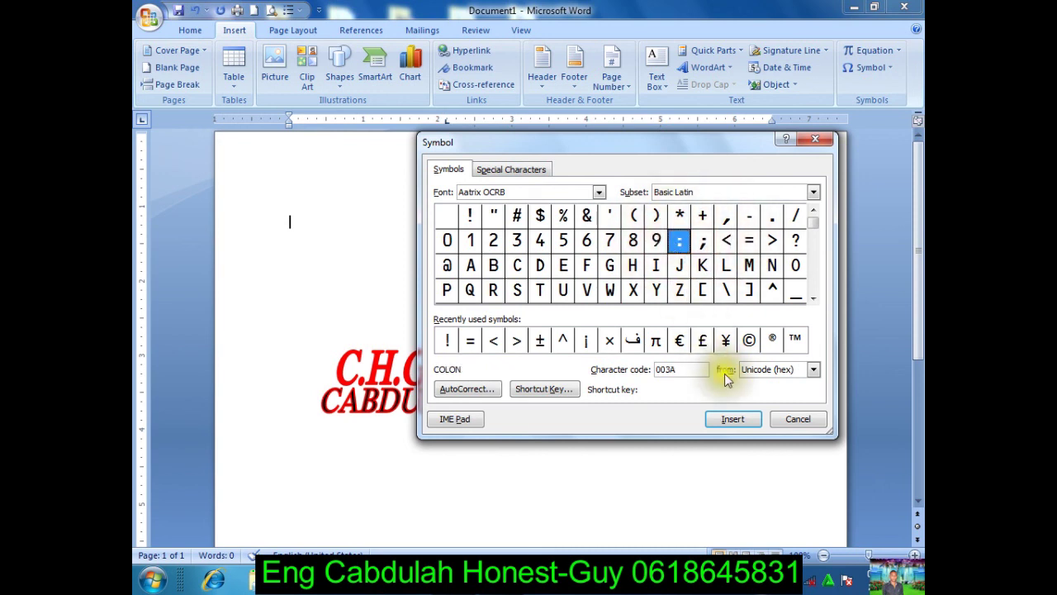
Step: Insert the Aatrix OCRB symbols : # $ ! into the document
left_click(731, 417)
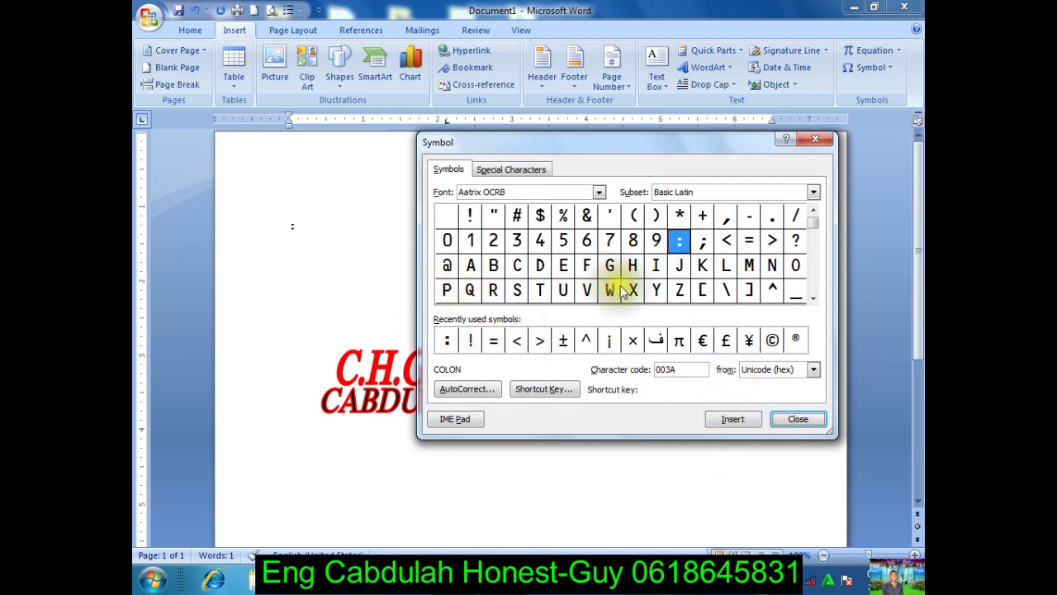
left_click(517, 214)
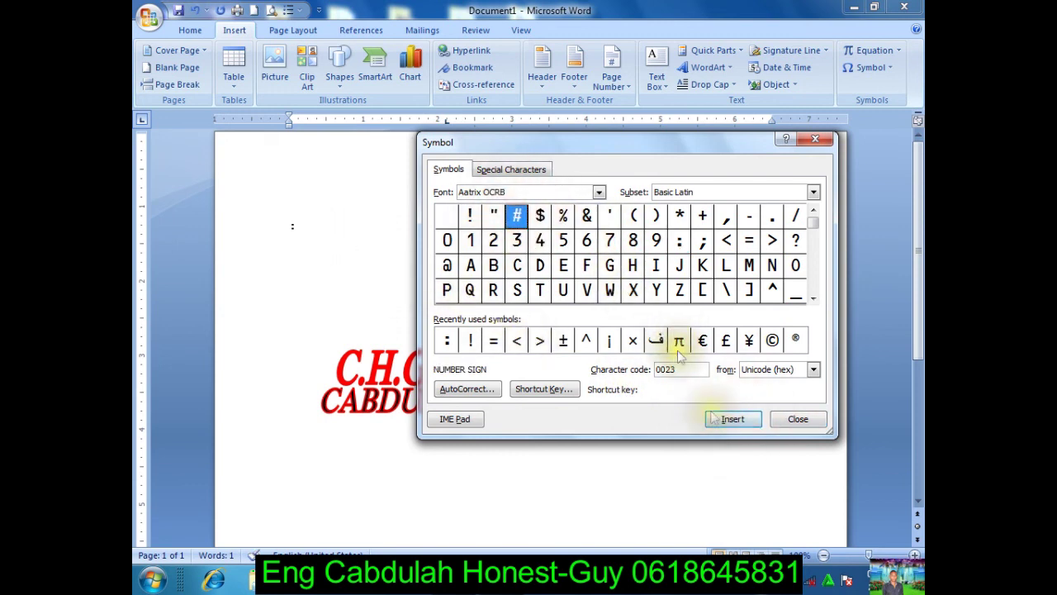
left_click(719, 419)
left_click(543, 216)
left_click(726, 421)
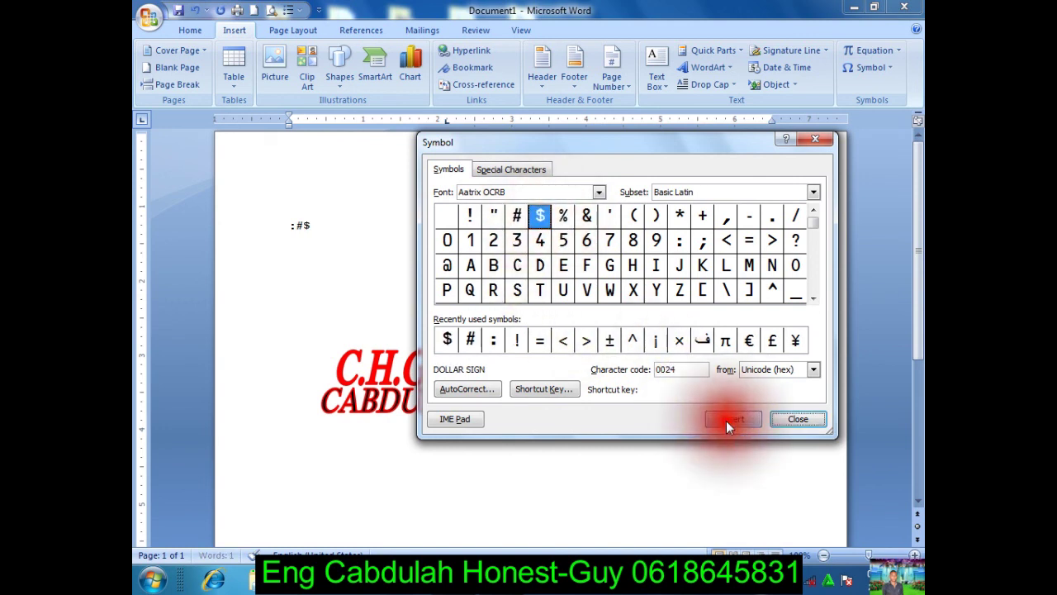
left_click(470, 215)
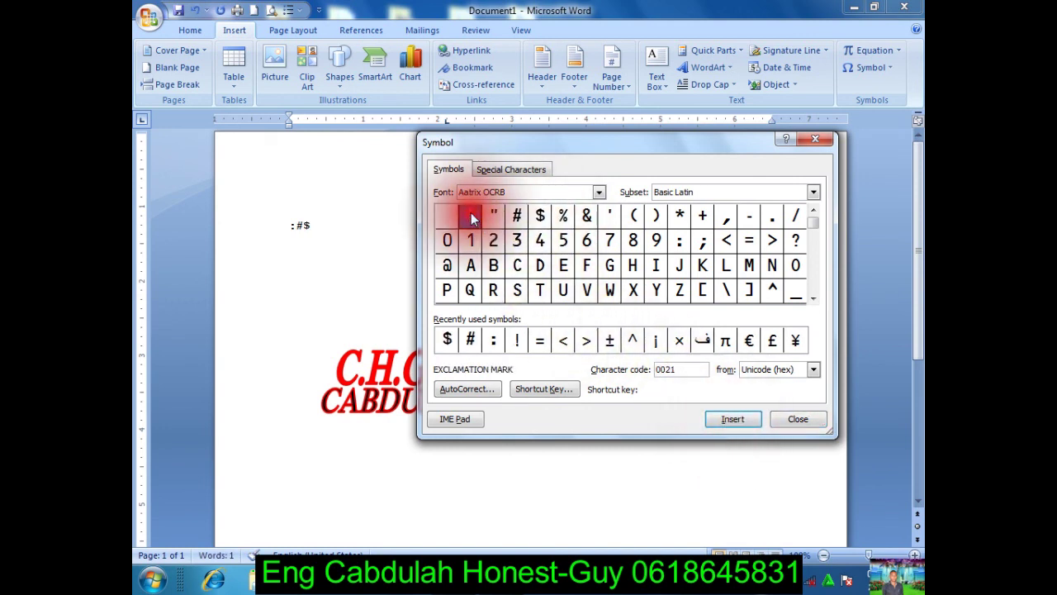
left_click(721, 421)
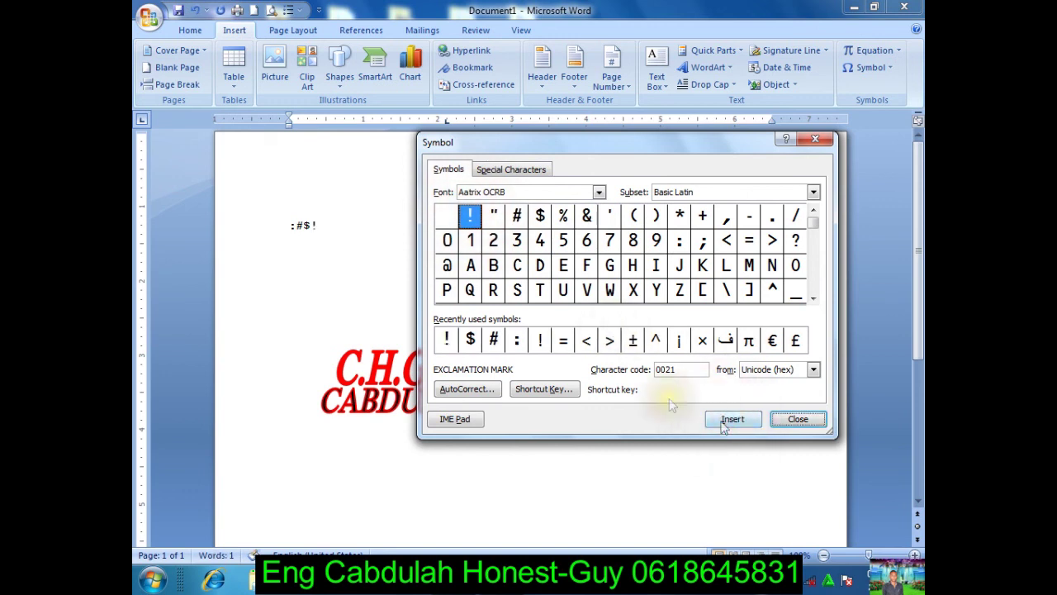
Step: Add < > * to complete the line :#$!<>* and close the Symbol dialog
left_click(727, 240)
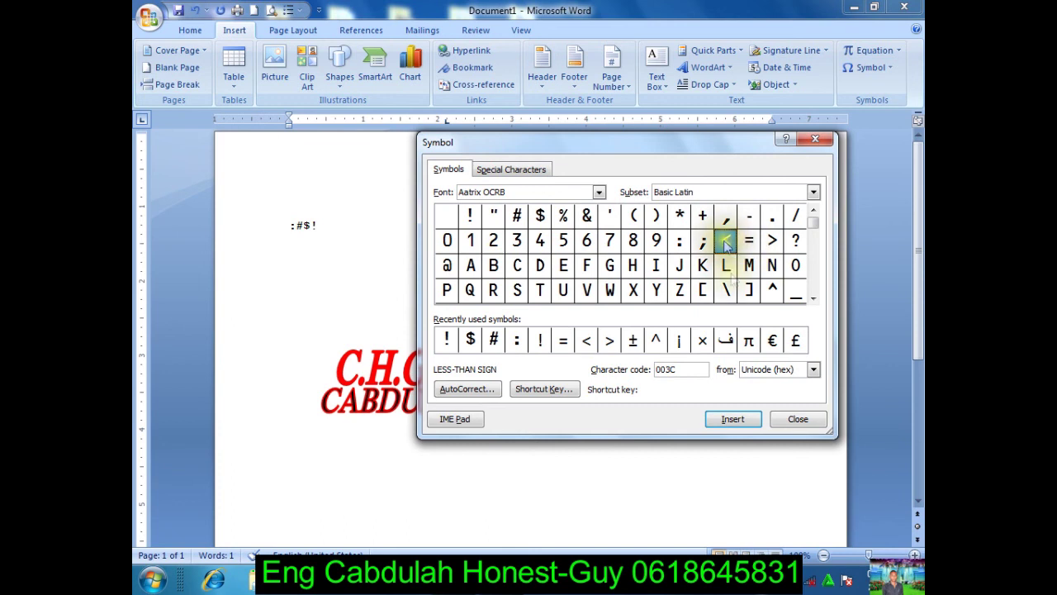
left_click(722, 414)
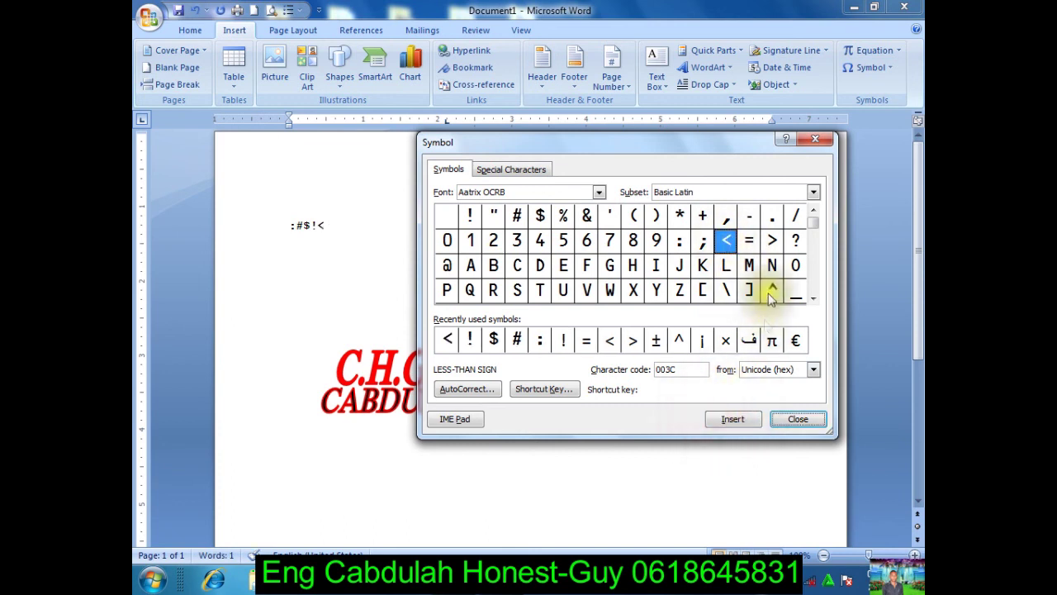
left_click(773, 240)
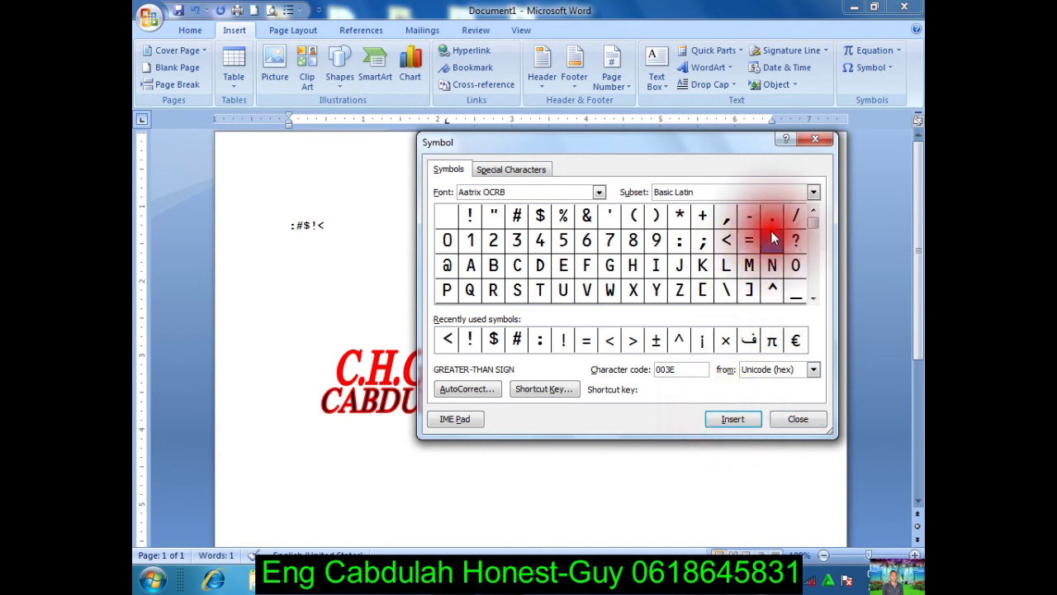
left_click(737, 418)
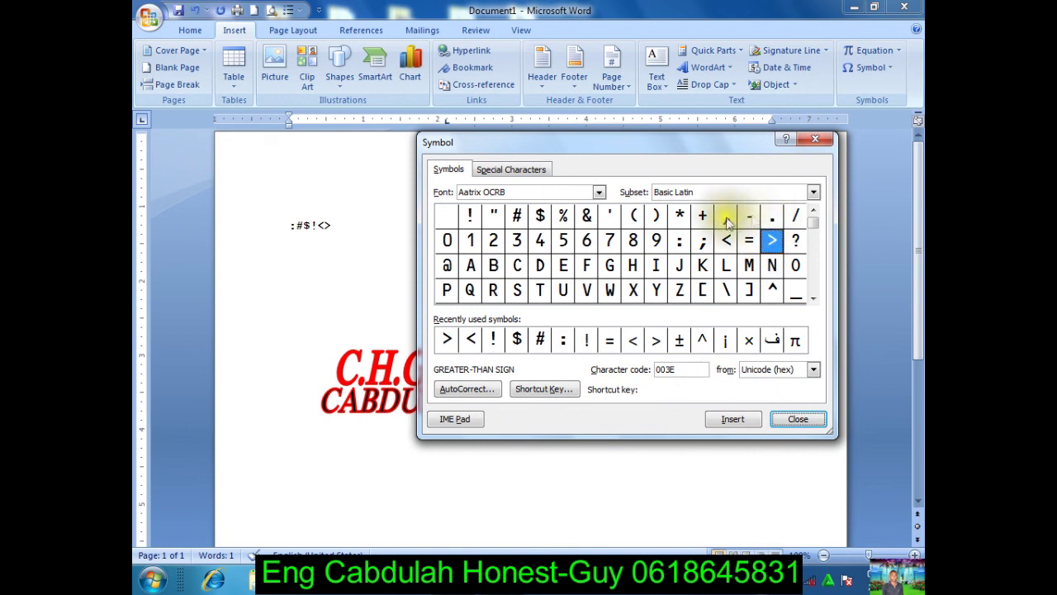
left_click(680, 215)
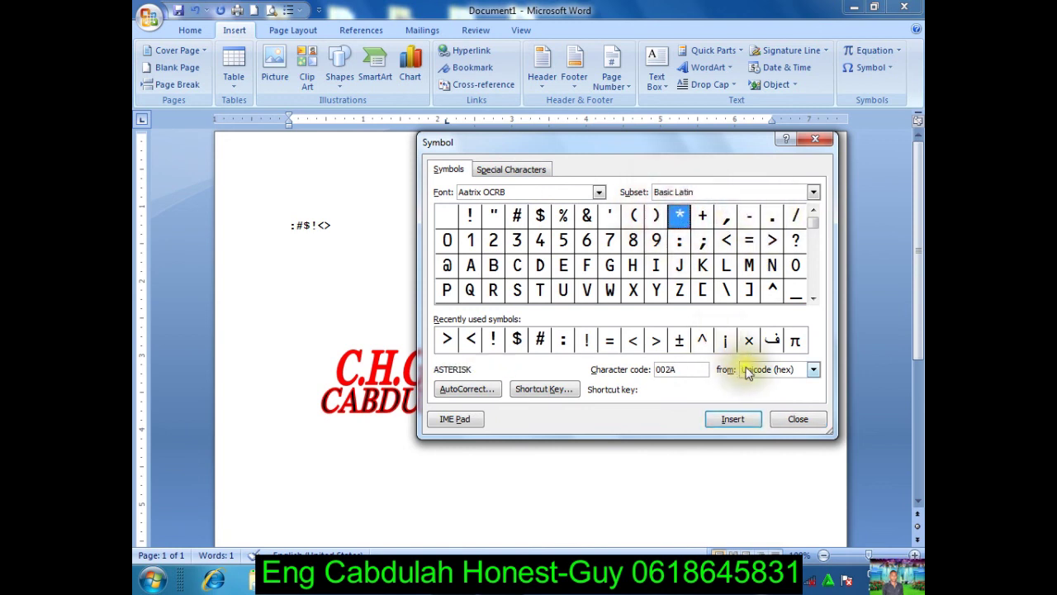
left_click(736, 419)
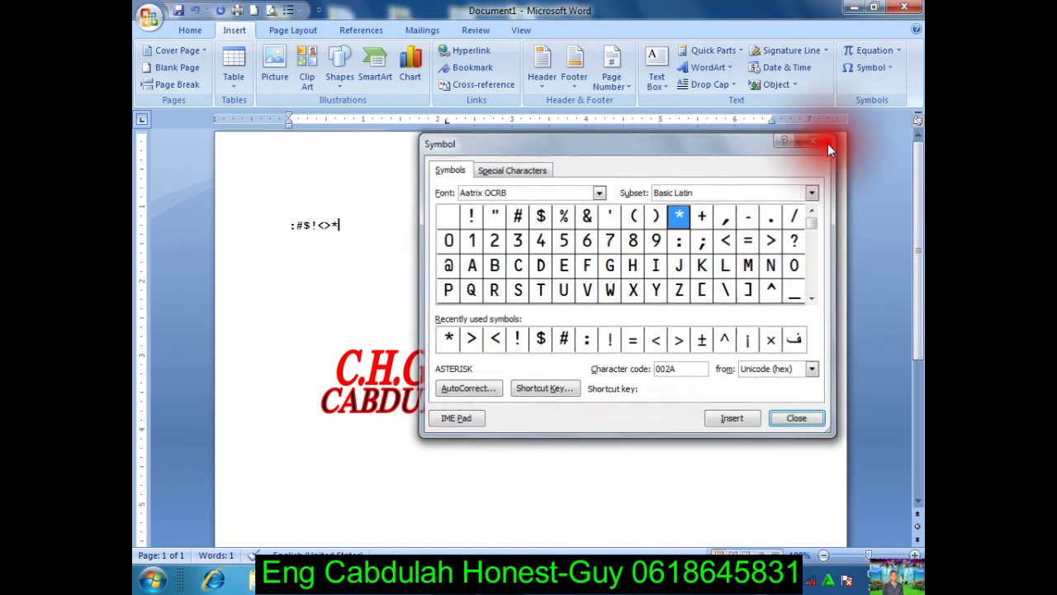
left_click(827, 142)
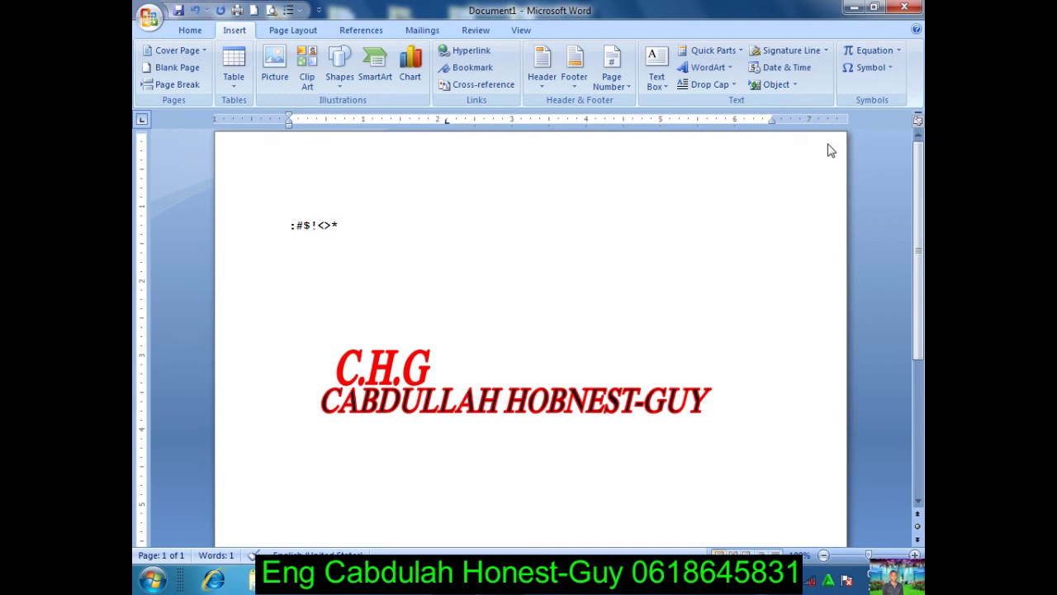
Step: Add blank lines below the symbol line and start a new equation
key("Return")
key("Return")
key("Return")
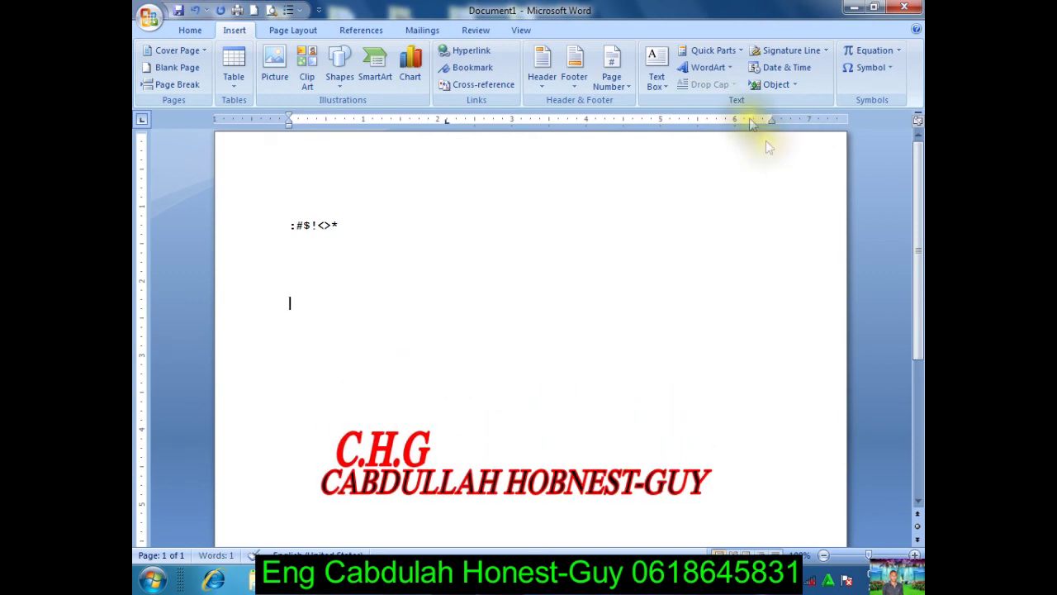
left_click(237, 32)
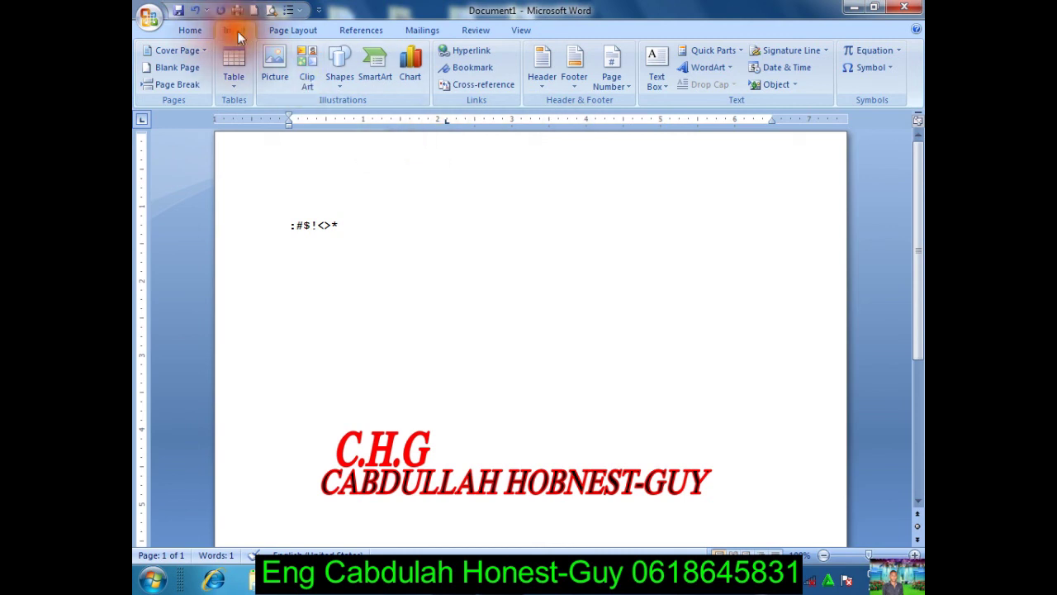
left_click(881, 45)
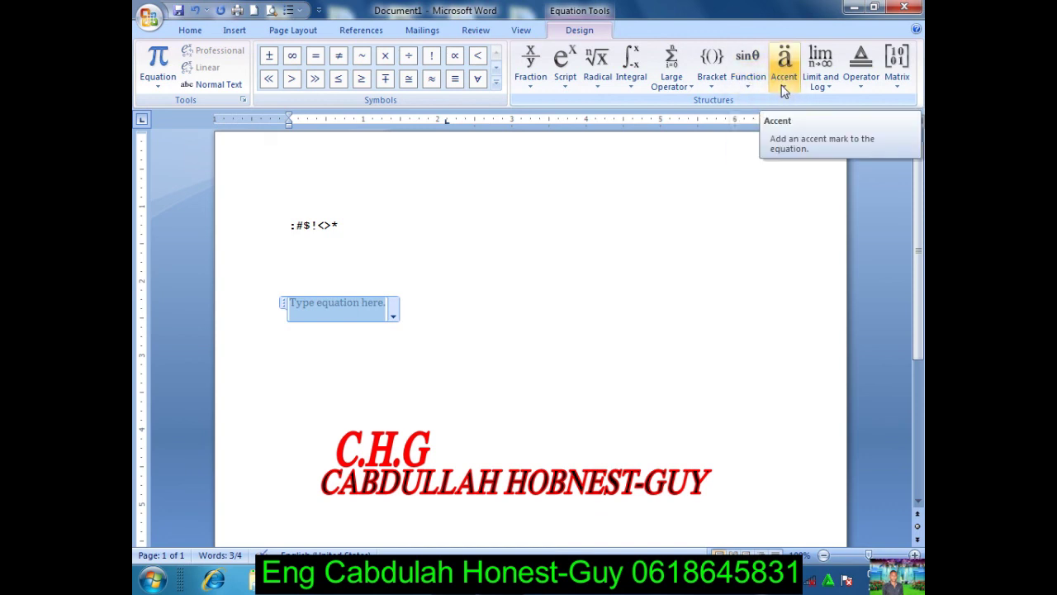
Step: Insert a stacked fraction template into the equation
left_click(826, 82)
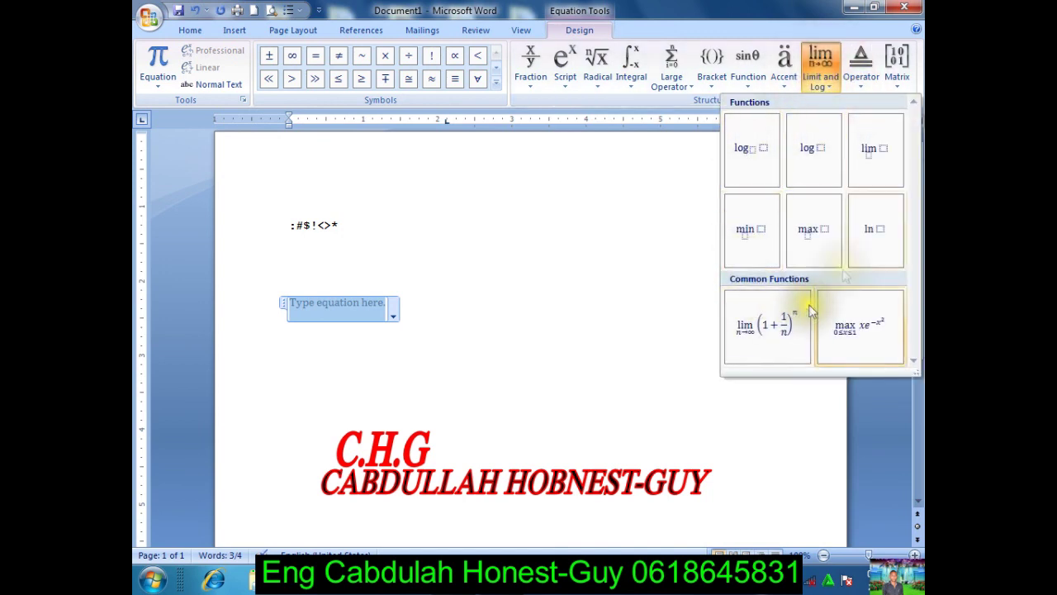
left_click(868, 84)
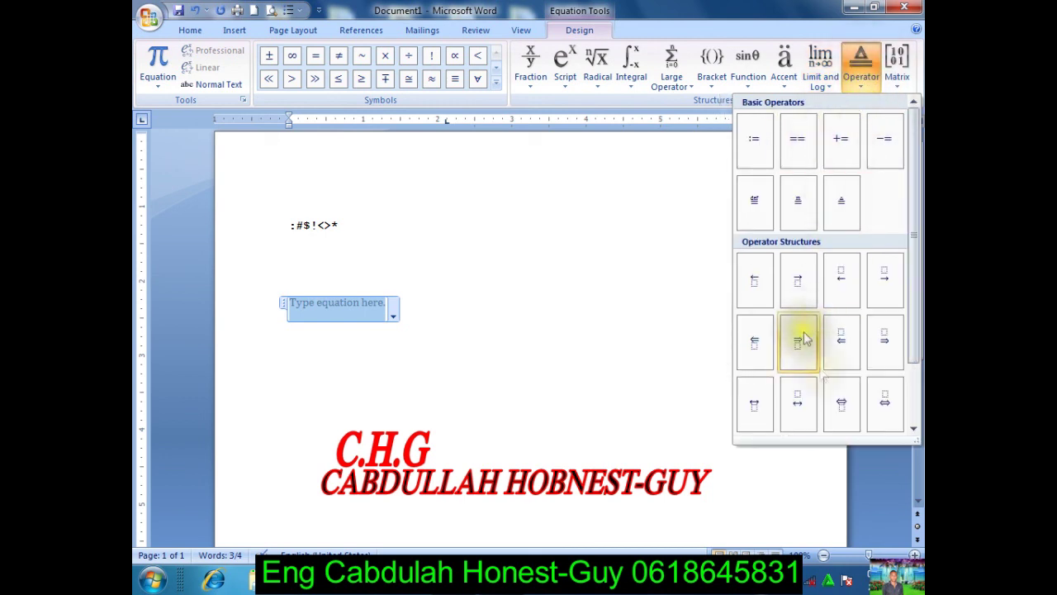
left_click(906, 76)
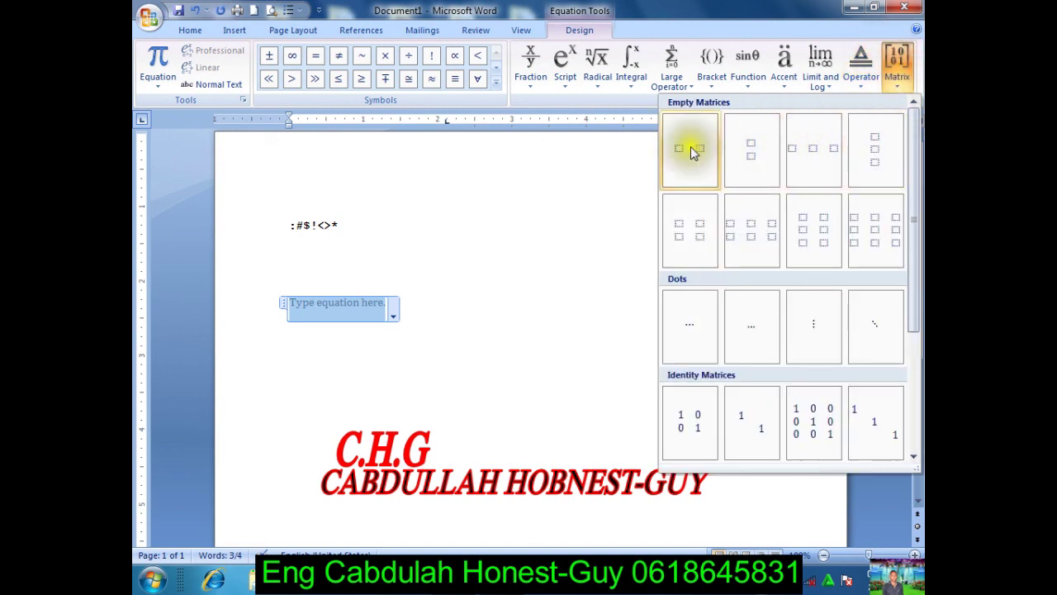
left_click(524, 75)
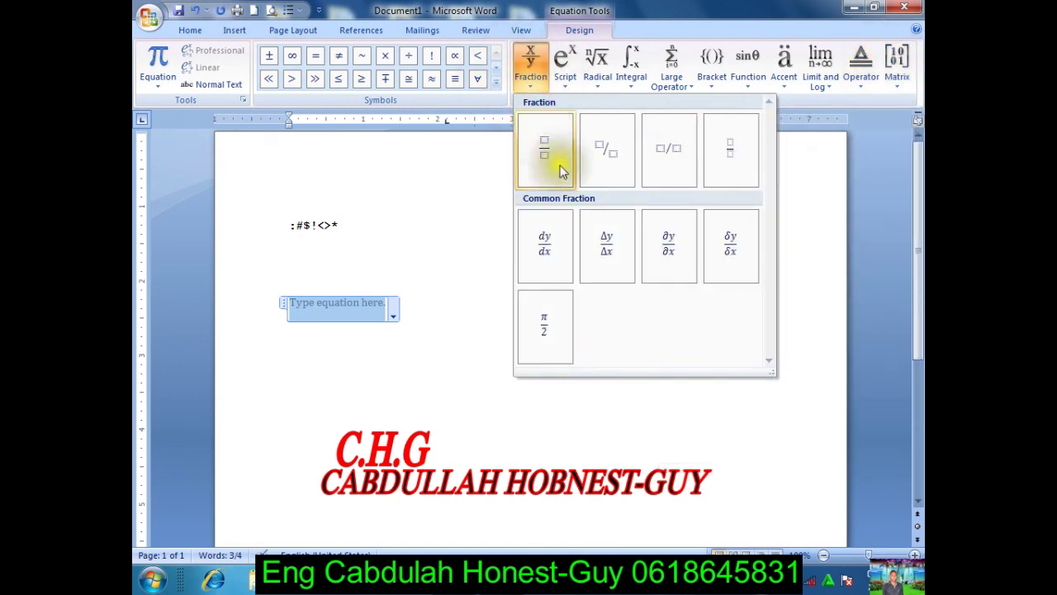
left_click(541, 153)
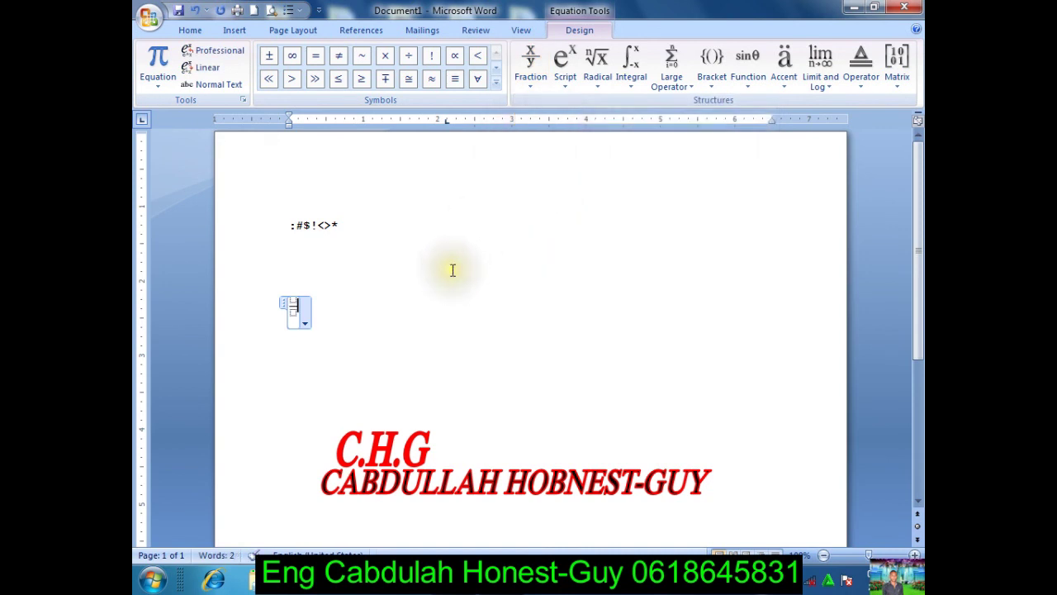
Step: Fill the first fraction so it reads 2 over 3
left_click(293, 302)
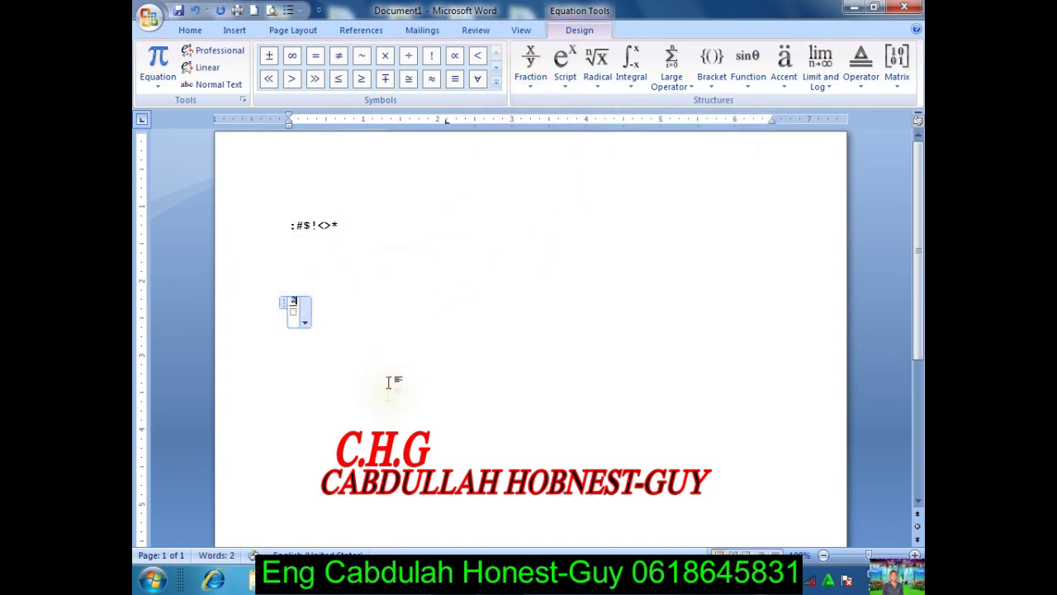
left_click(293, 315)
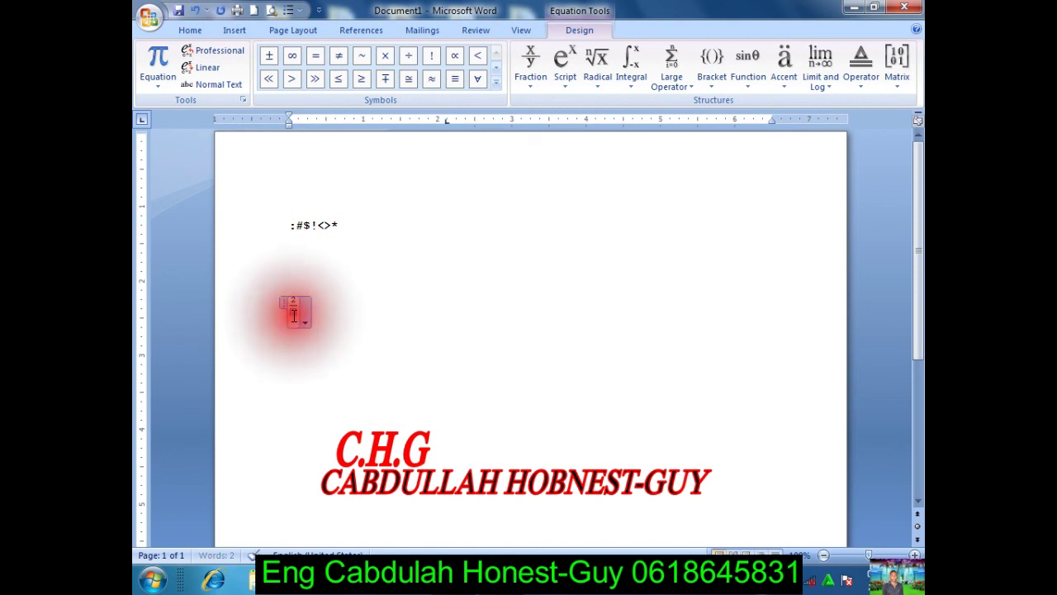
type("3")
left_click(339, 309)
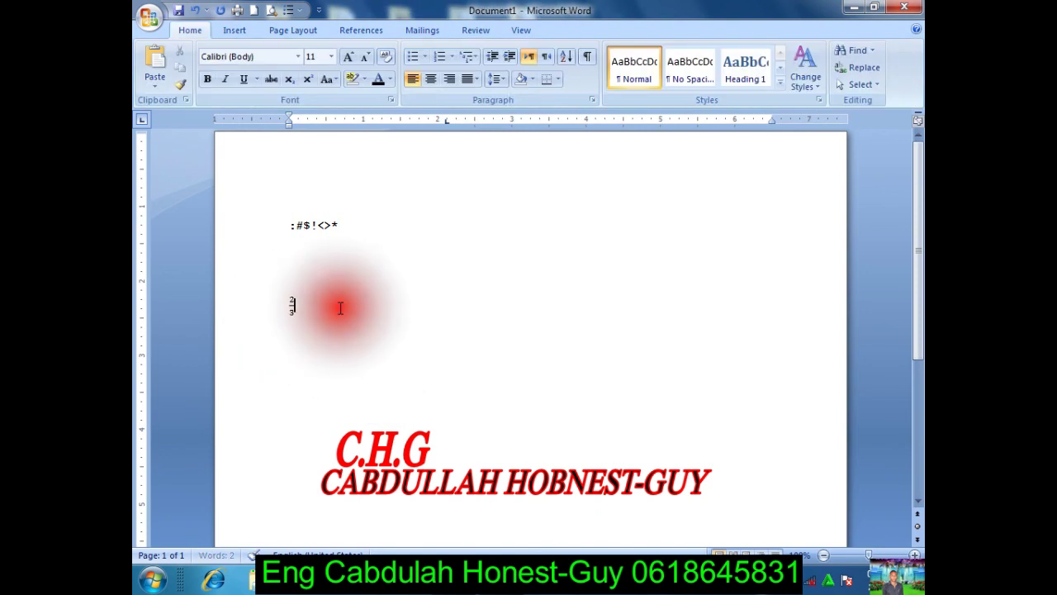
Step: Paste a copy of the 2/3 fraction right after it
left_click(292, 305)
left_click(282, 304)
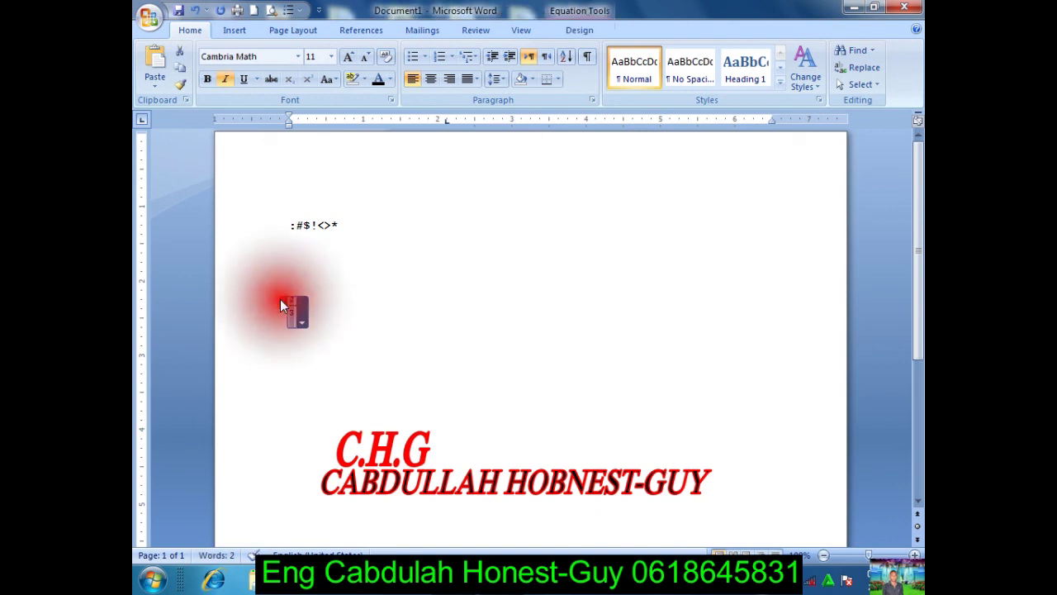
left_click(332, 310)
key("ctrl+v")
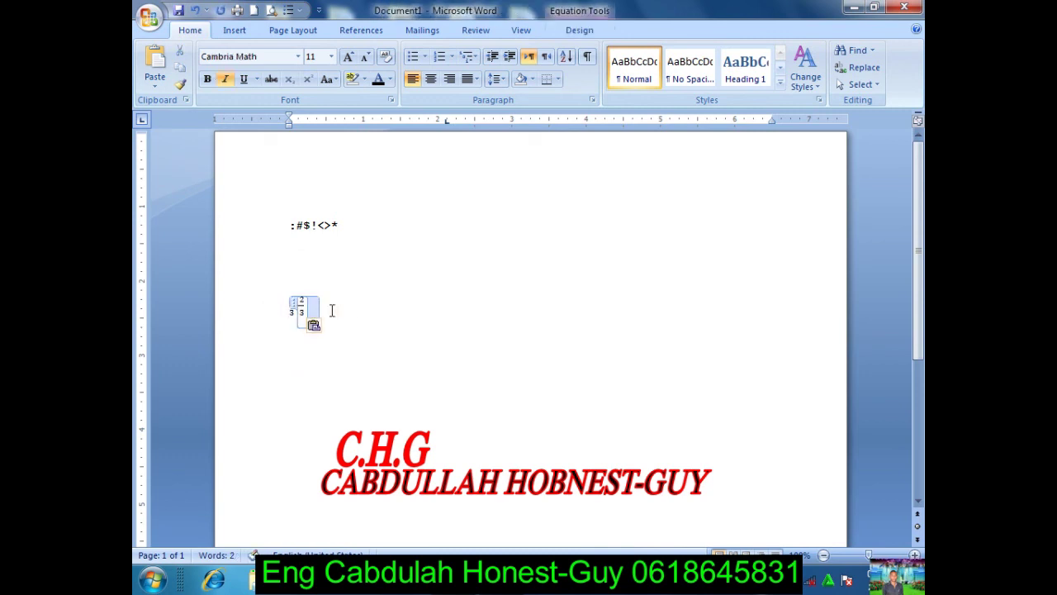
Step: Change the copied fraction to 7 over 8
left_click(304, 301)
type("7")
left_click(312, 321)
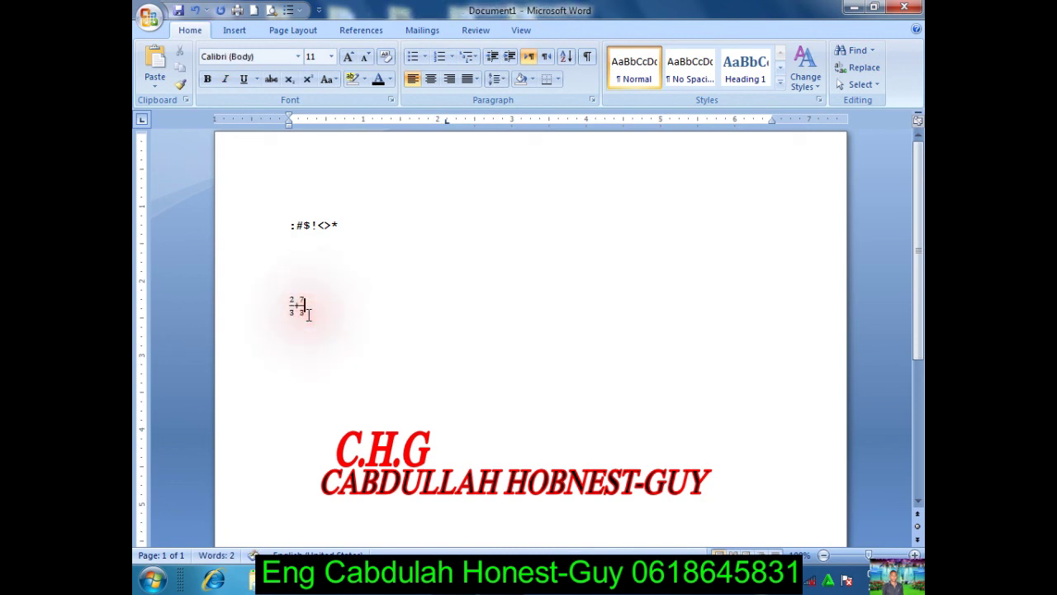
left_click(300, 309)
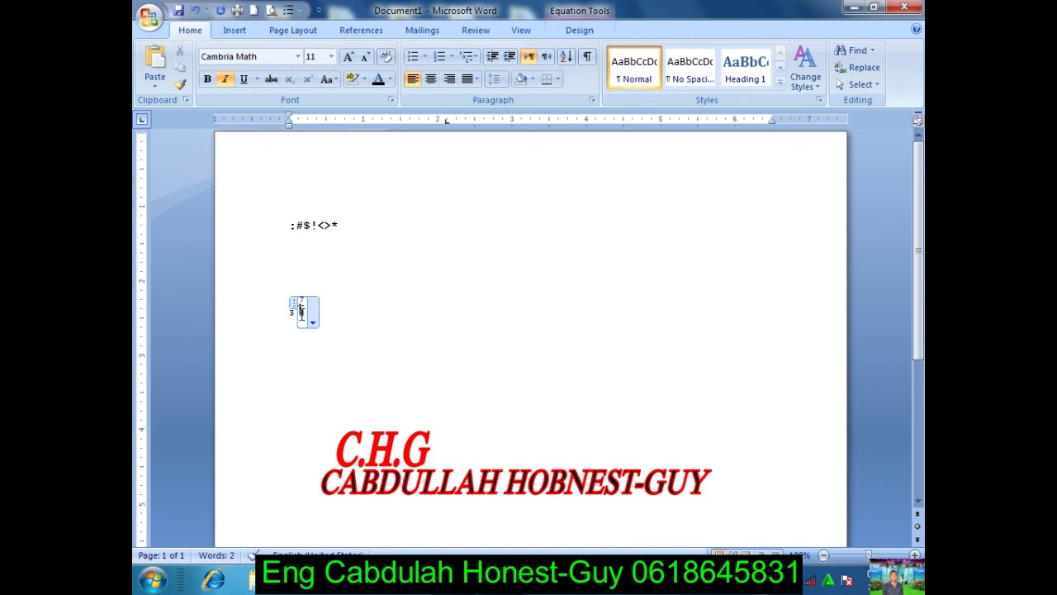
type("8")
left_click(366, 309)
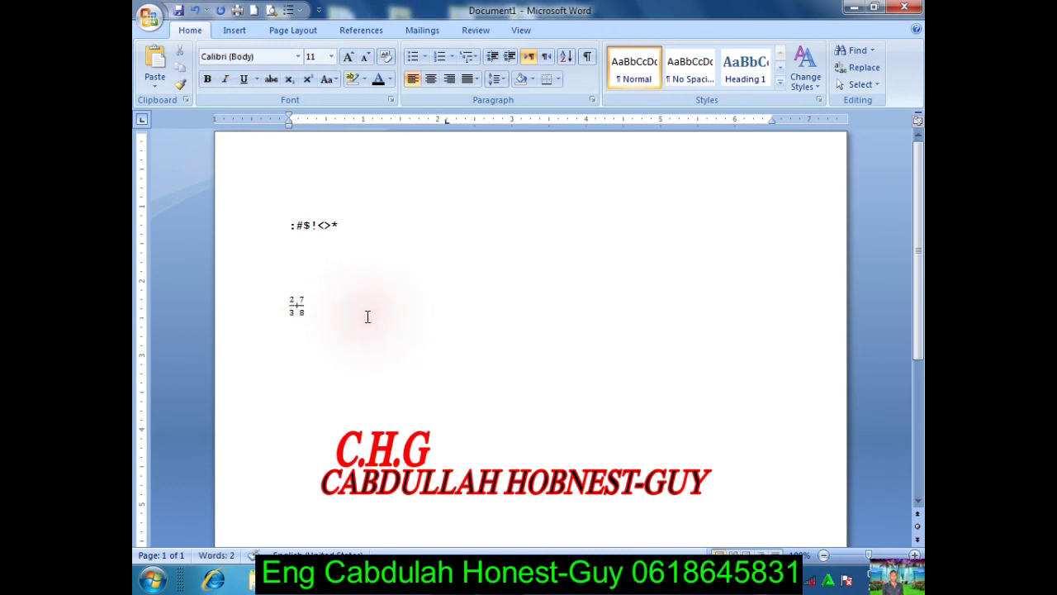
Step: Resize the 2/3 + 7/8 equation to 28 pt, then minimize Word to the desktop
left_click_drag(297, 310, 343, 339)
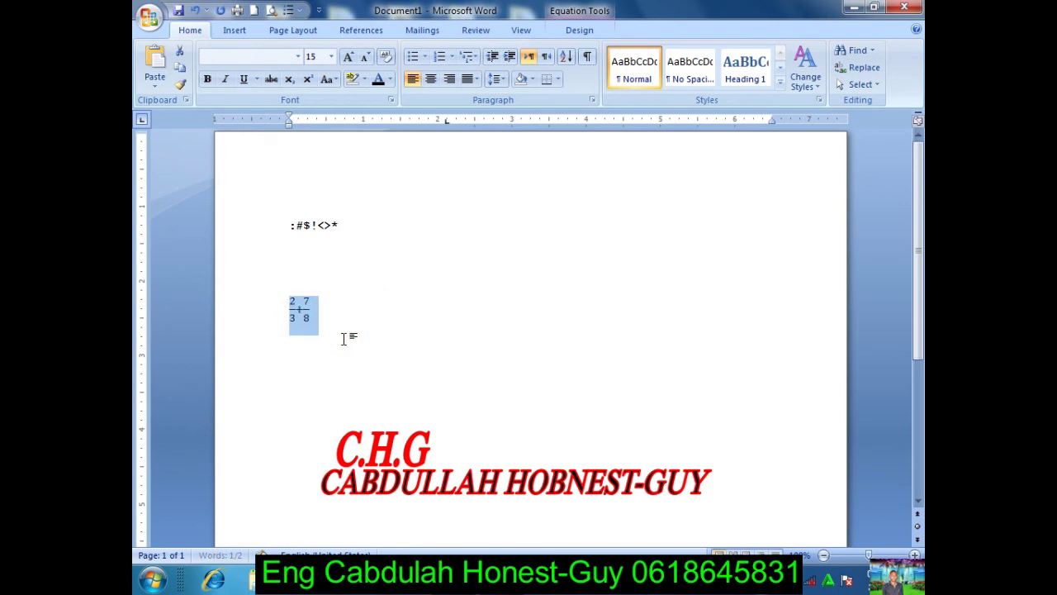
key("ctrl+bracketright")
key("ctrl+bracketright")
key("ctrl+bracketright")
key("ctrl+bracketright")
key("ctrl+bracketright")
key("ctrl+bracketright")
key("ctrl+bracketright")
key("ctrl+bracketright")
key("ctrl+bracketright")
key("ctrl+bracketright")
key("ctrl+bracketright")
key("ctrl+bracketright")
key("ctrl+bracketright")
key("ctrl+bracketright")
key("ctrl+bracketright")
key("ctrl+bracketright")
key("ctrl+bracketright")
key("ctrl+bracketright")
key("ctrl+bracketright")
left_click(367, 354)
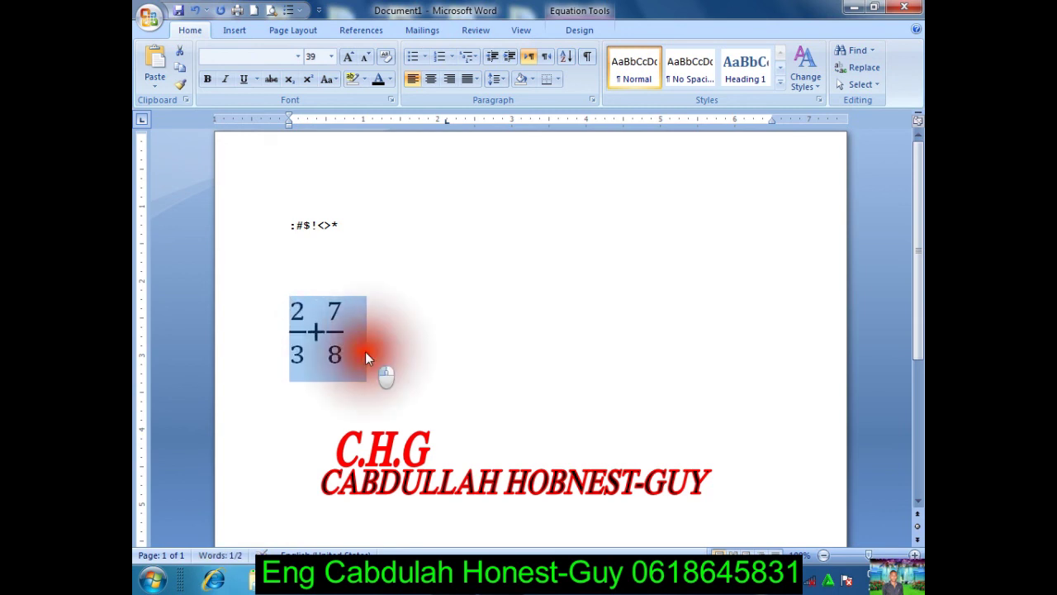
left_click_drag(364, 351, 273, 331)
left_click(350, 55)
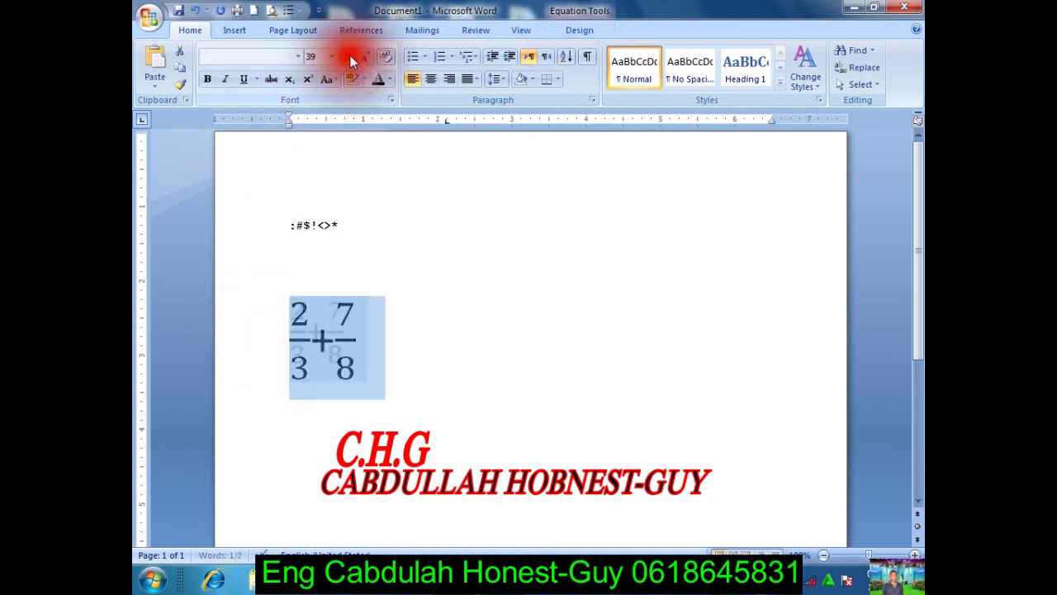
left_click(350, 55)
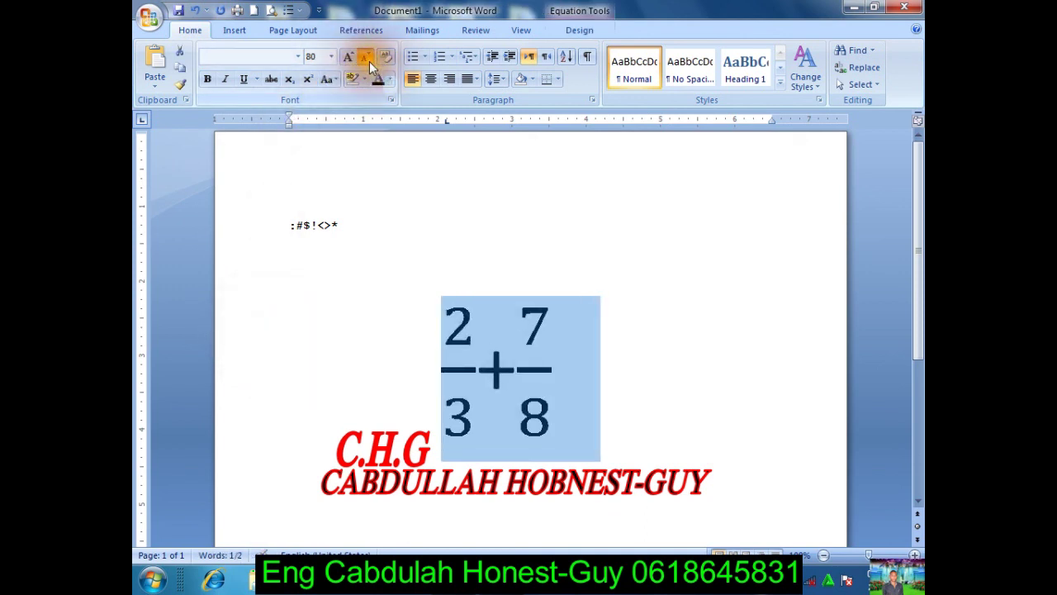
left_click(369, 61)
left_click(369, 61)
left_click(369, 61)
left_click(370, 62)
left_click(375, 317)
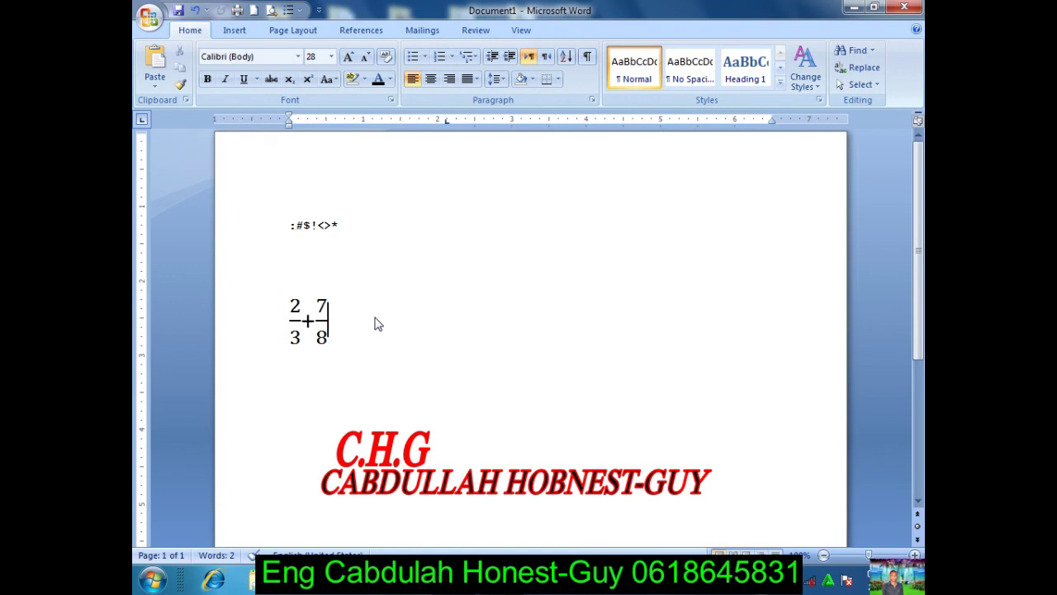
left_click(306, 263)
left_click(850, 10)
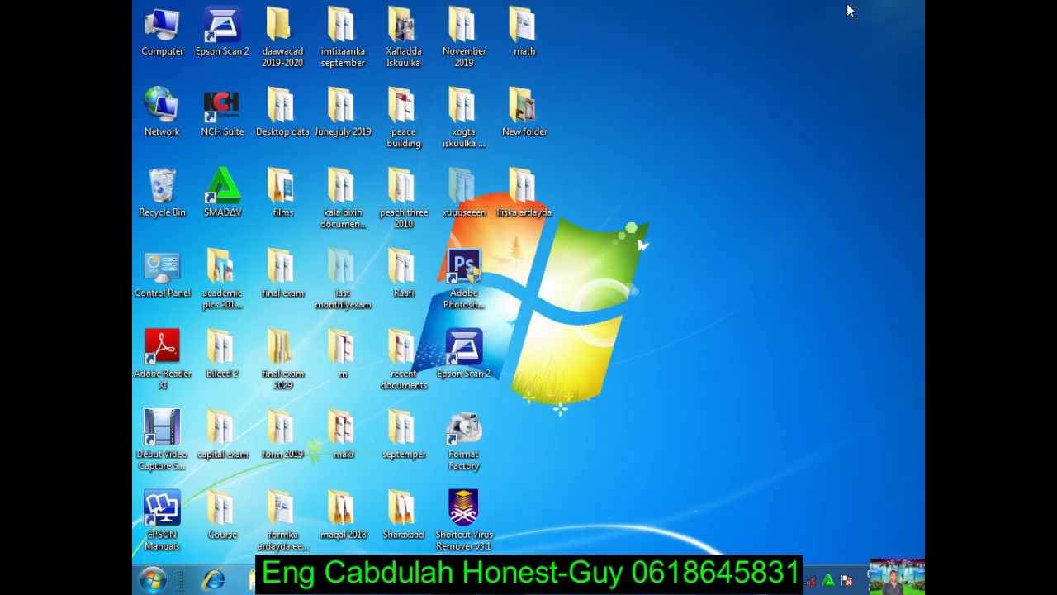